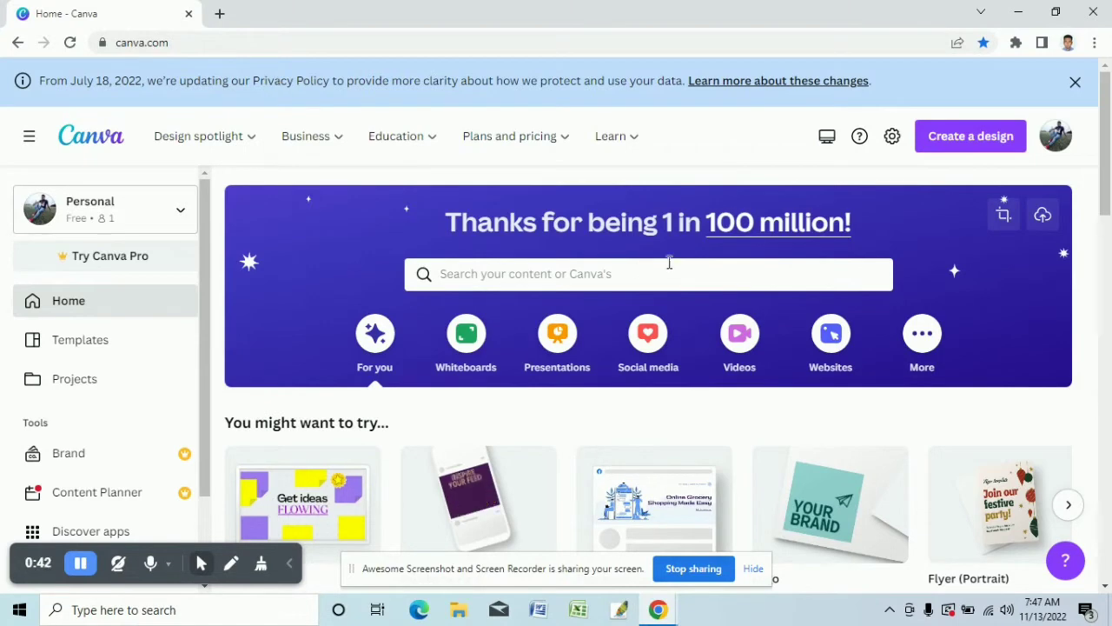
Step: Start a new design and open the custom size option for entering its dimensions
{"action": "scroll", "coordinate": [695, 234], "scroll_direction": "down", "scroll_amount": 2}
{"action": "scroll", "coordinate": [521, 226], "scroll_direction": "up", "scroll_amount": 2}
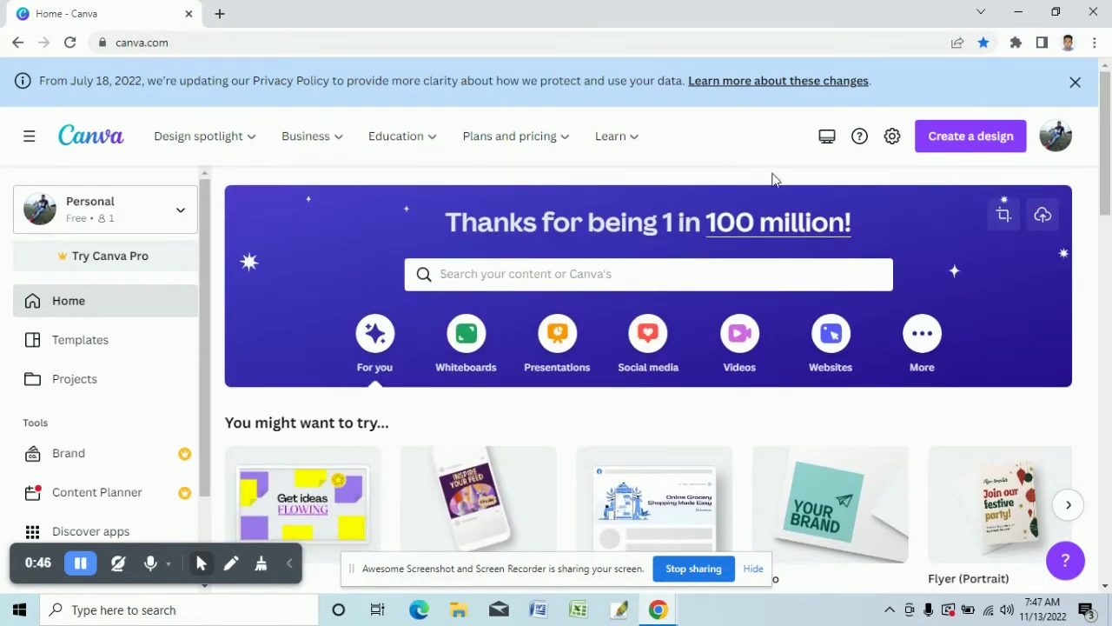
{"action": "left_click", "coordinate": [984, 141]}
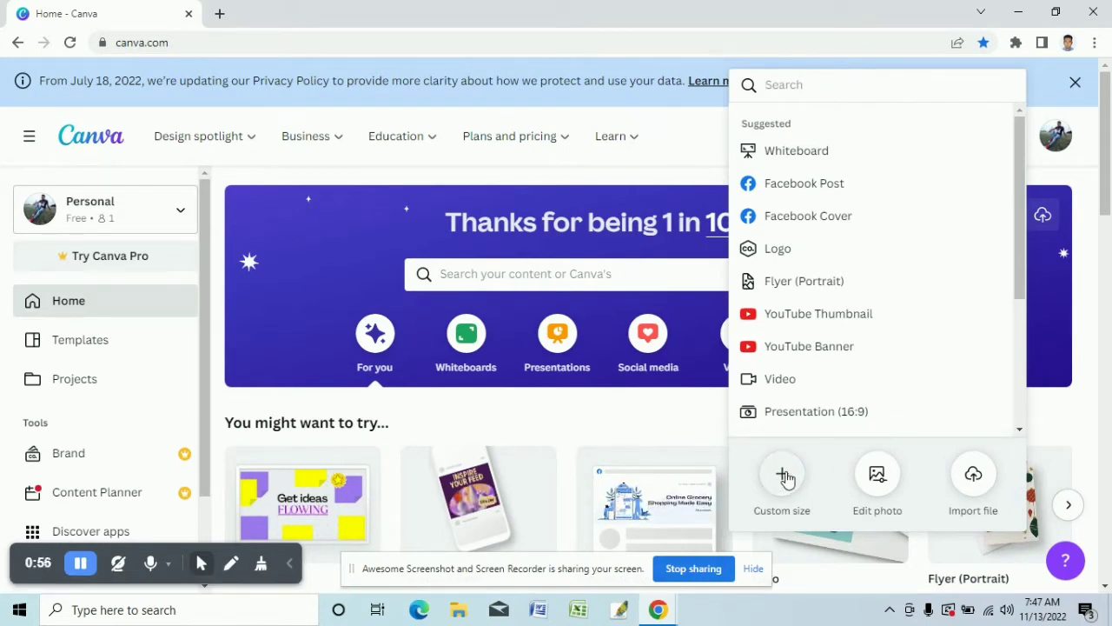
{"action": "left_click", "coordinate": [785, 476]}
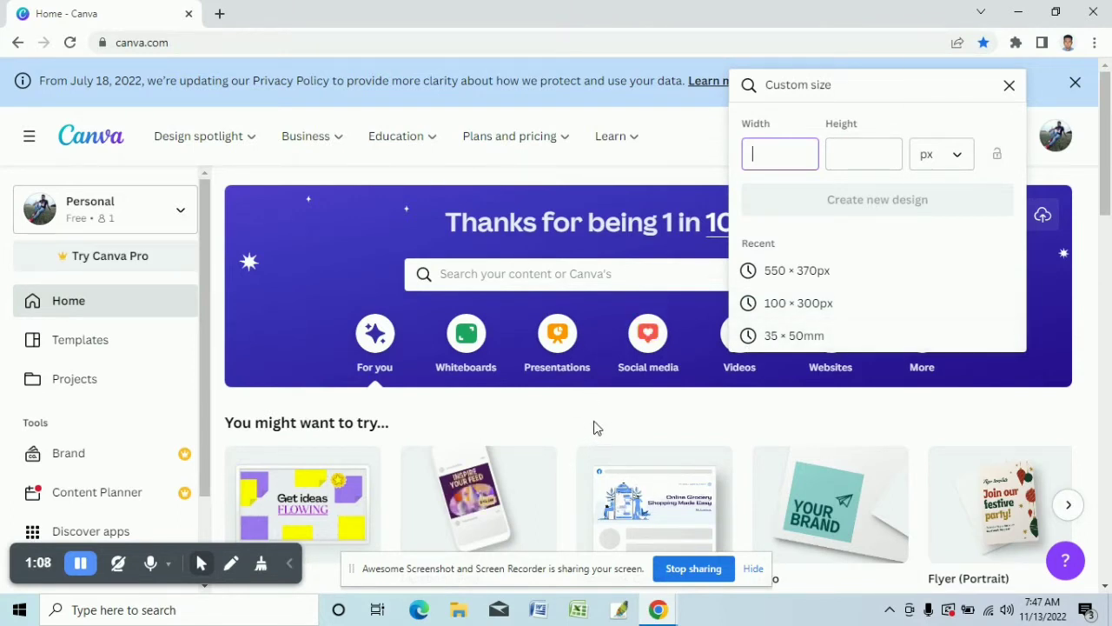
Step: Search Google in a new browser tab for "fiveer gig size" and examine the results for the recommended gig image dimensions
{"action": "left_click", "coordinate": [219, 15]}
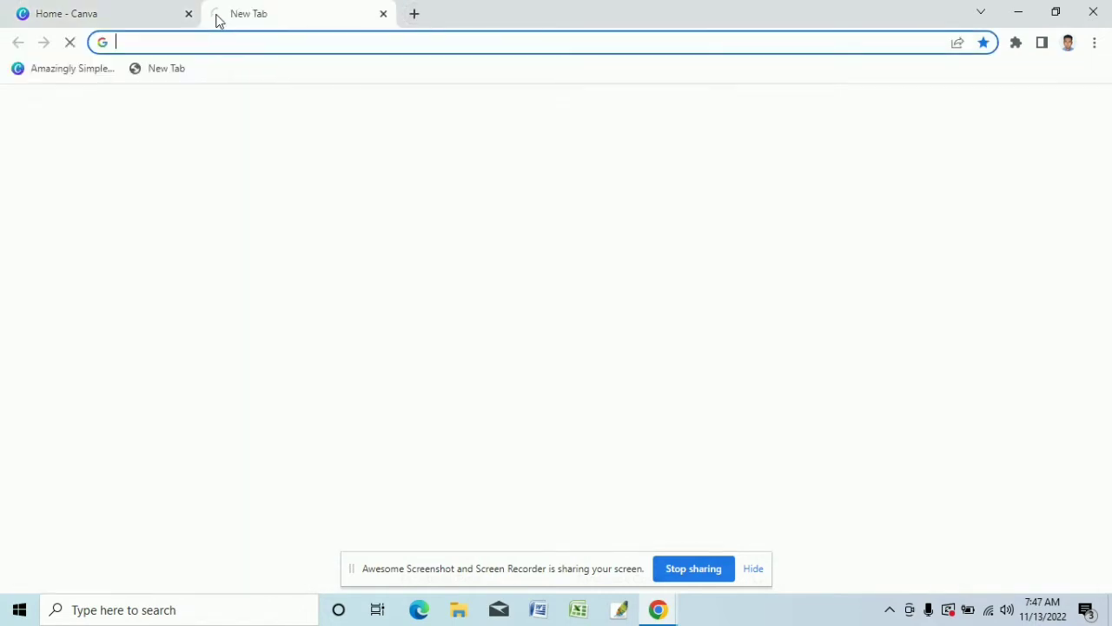
{"action": "left_click", "coordinate": [273, 44]}
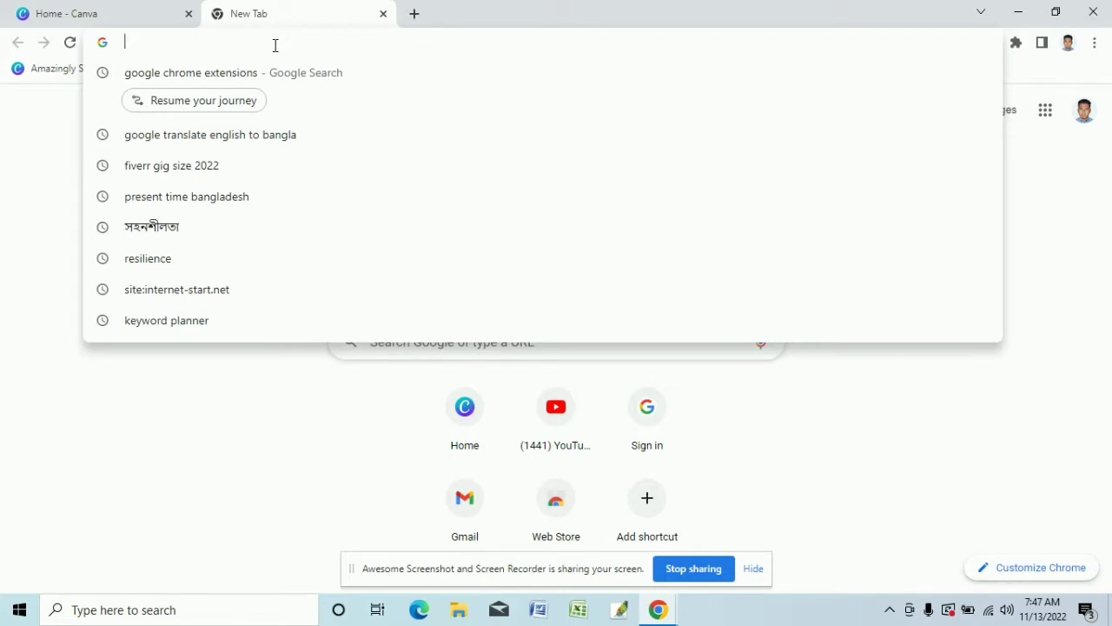
{"action": "type", "text": "fiv"}
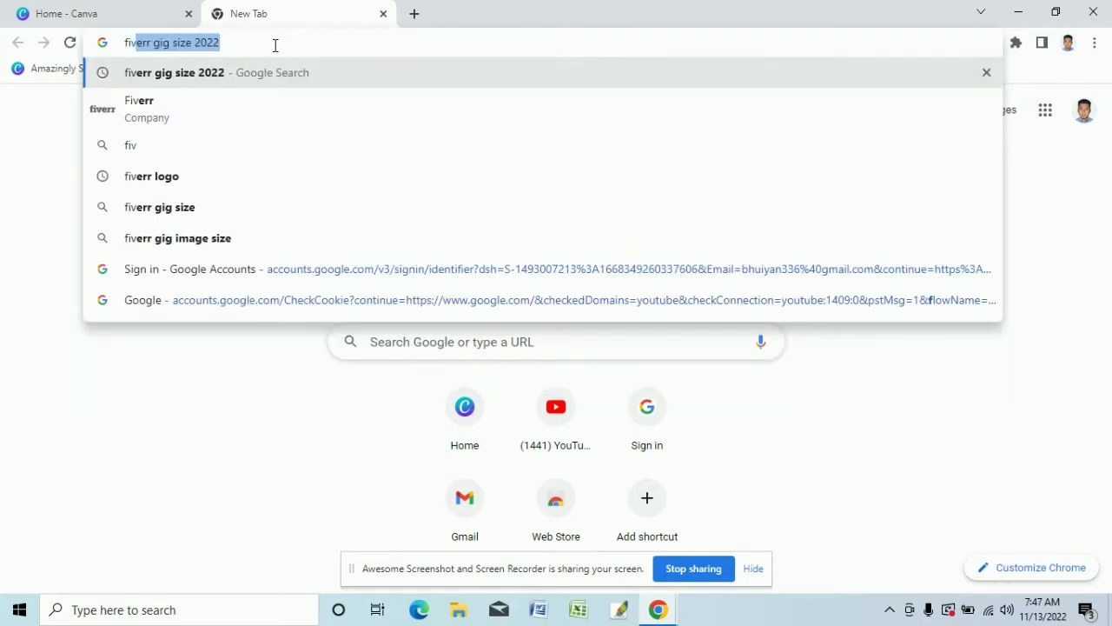
{"action": "type", "text": "eer "}
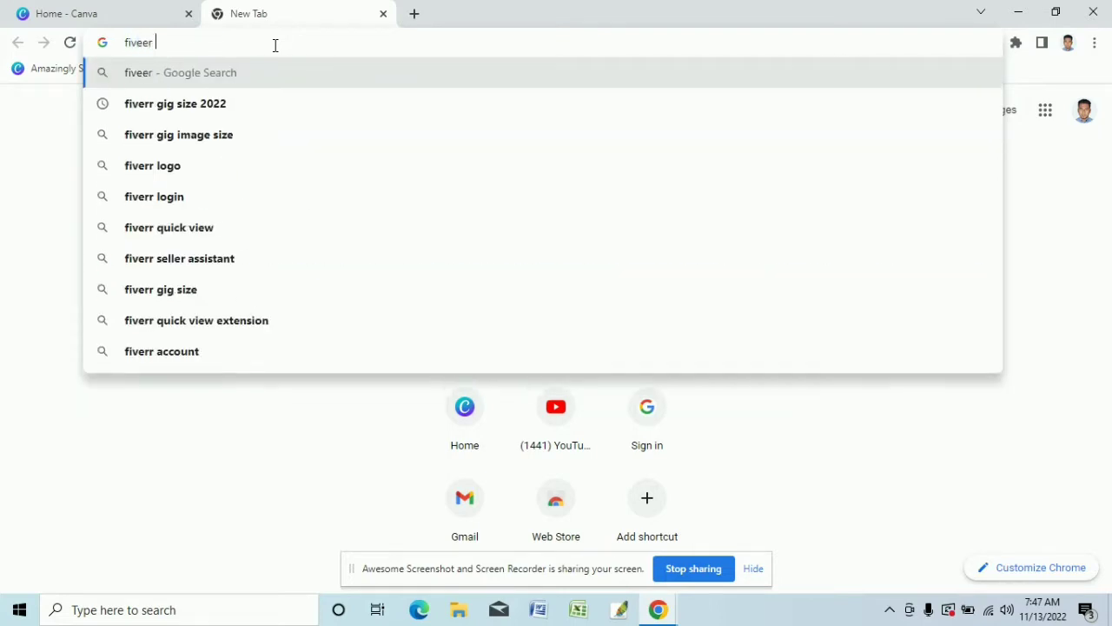
{"action": "type", "text": "gig s"}
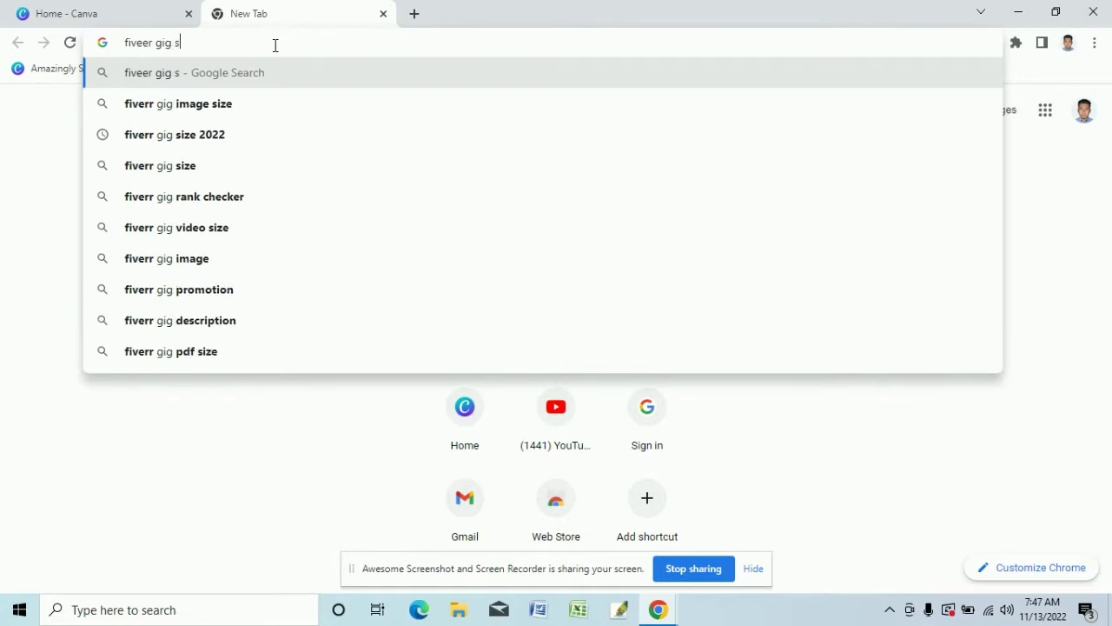
{"action": "type", "text": "ize"}
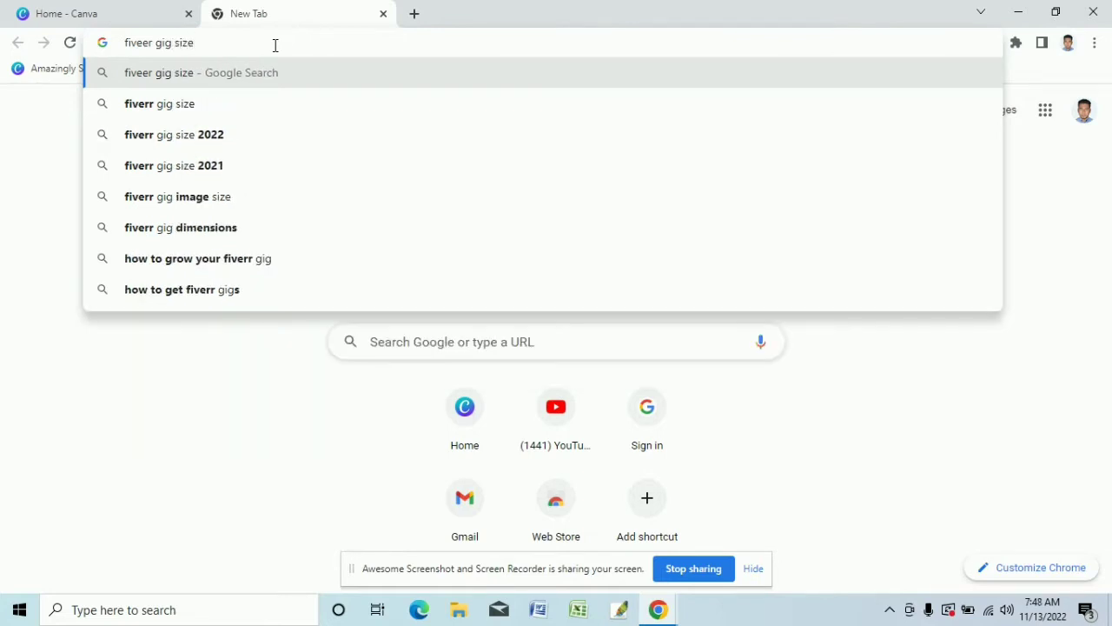
{"action": "key", "text": "Return"}
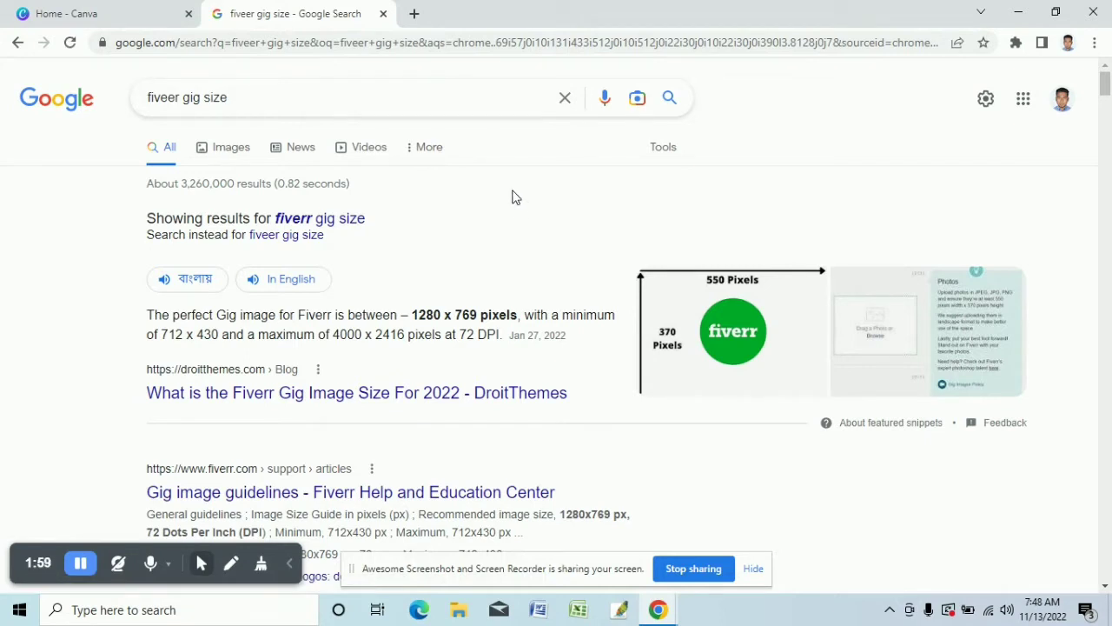
{"action": "scroll", "coordinate": [513, 197], "scroll_direction": "down", "scroll_amount": 1}
{"action": "scroll", "coordinate": [513, 197], "scroll_direction": "down", "scroll_amount": 1}
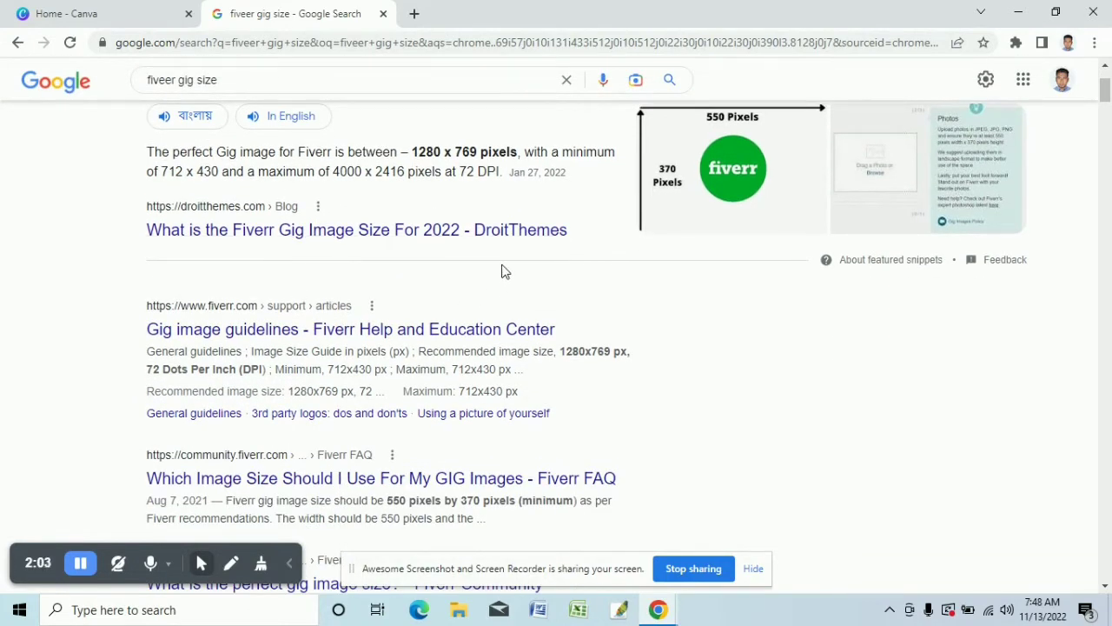
{"action": "scroll", "coordinate": [501, 272], "scroll_direction": "down", "scroll_amount": 1}
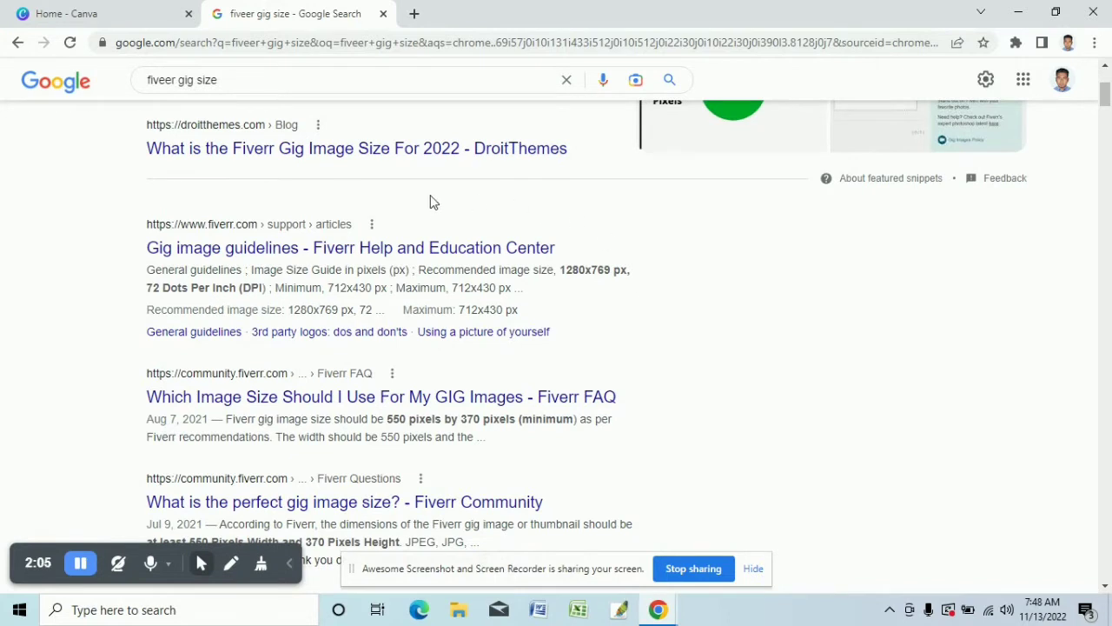
{"action": "scroll", "coordinate": [658, 298], "scroll_direction": "down", "scroll_amount": 1}
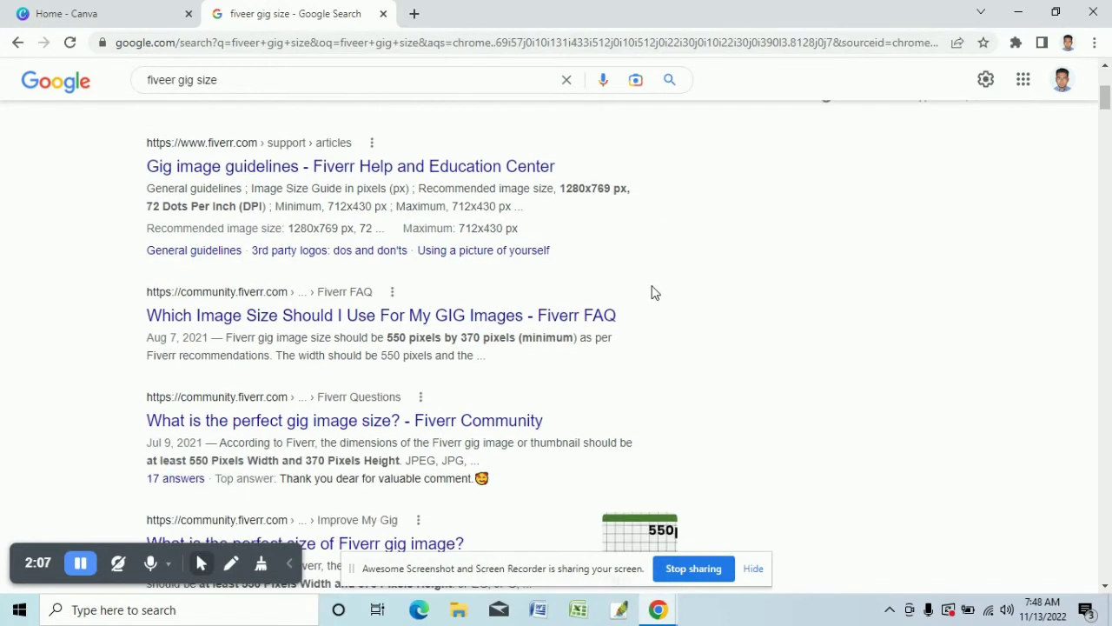
{"action": "scroll", "coordinate": [658, 298], "scroll_direction": "down", "scroll_amount": 1}
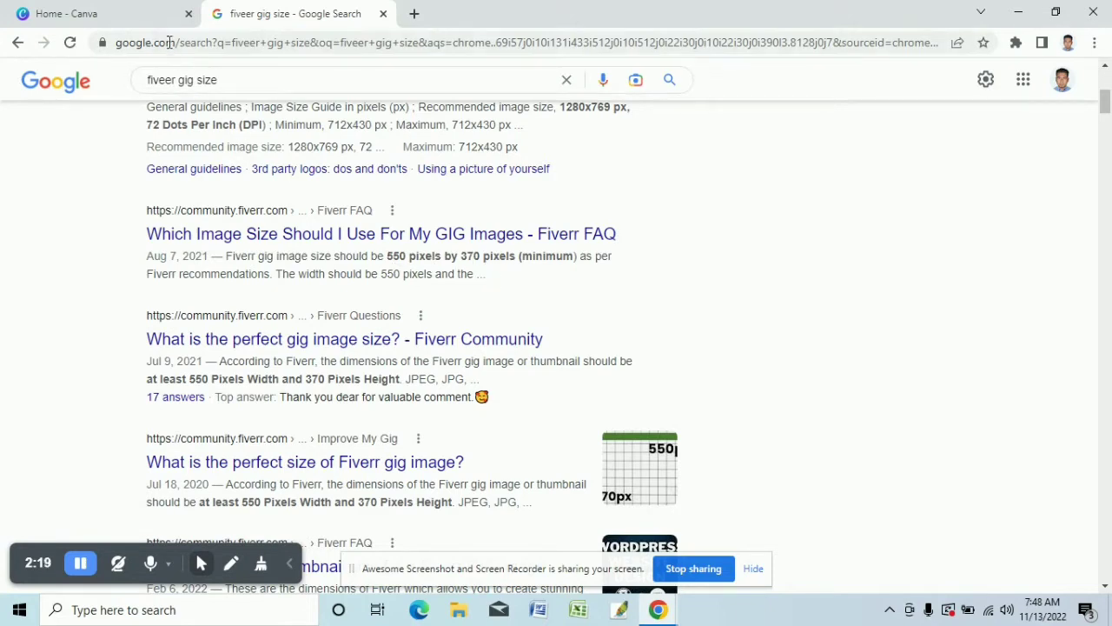
Step: Return to Canva and create a new custom design 550 px wide and 370 px high
{"action": "left_click", "coordinate": [154, 19]}
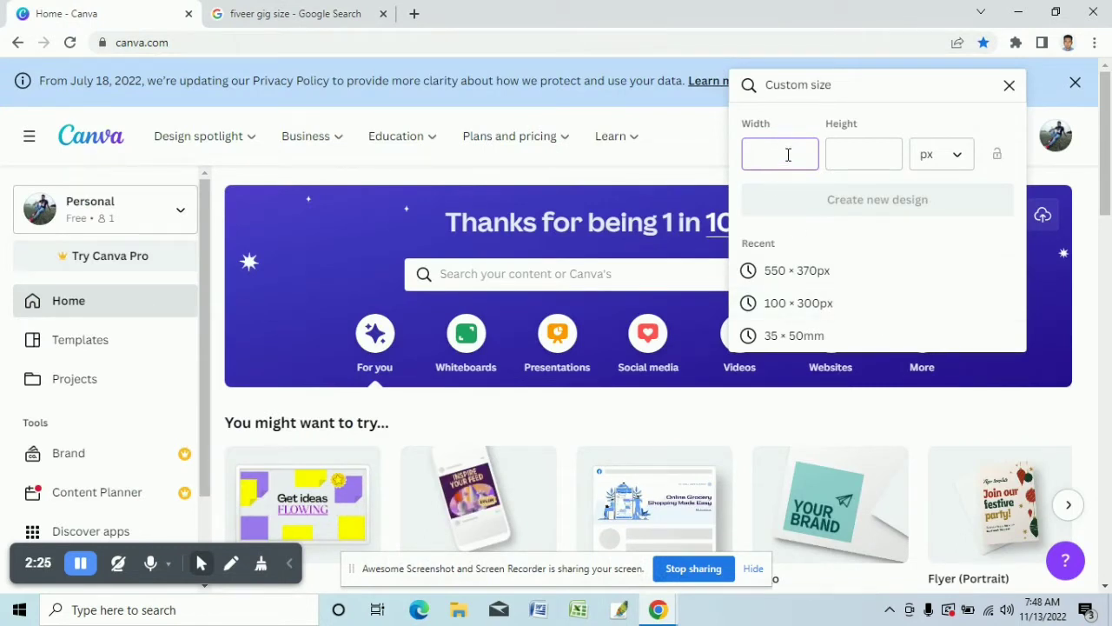
{"action": "type", "text": "550"}
{"action": "left_click", "coordinate": [875, 161]}
{"action": "type", "text": "370"}
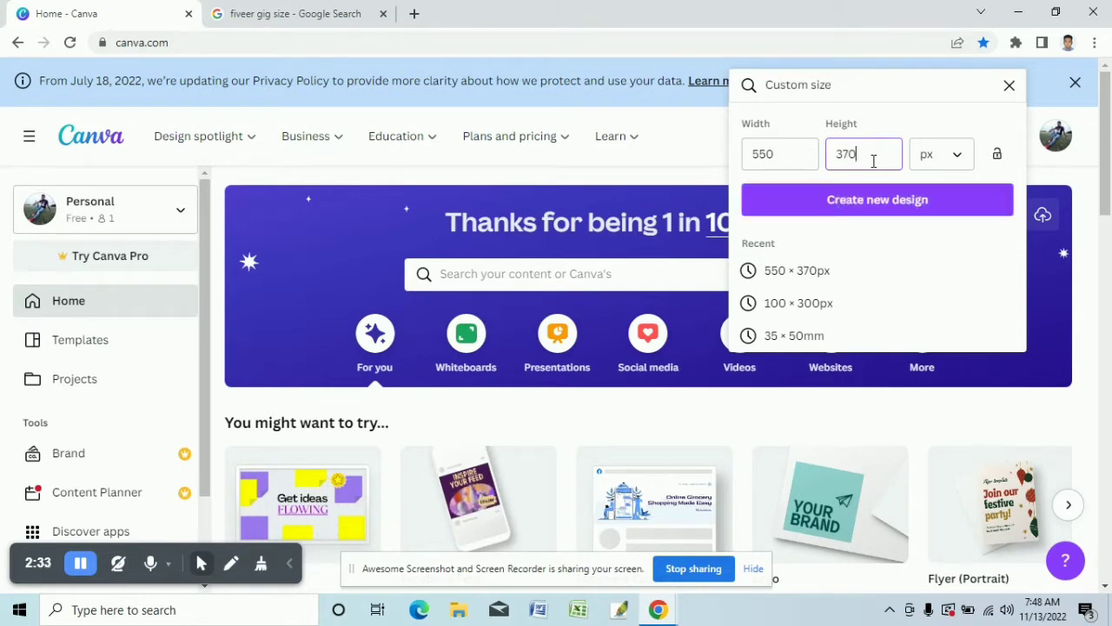
{"action": "left_click", "coordinate": [957, 162]}
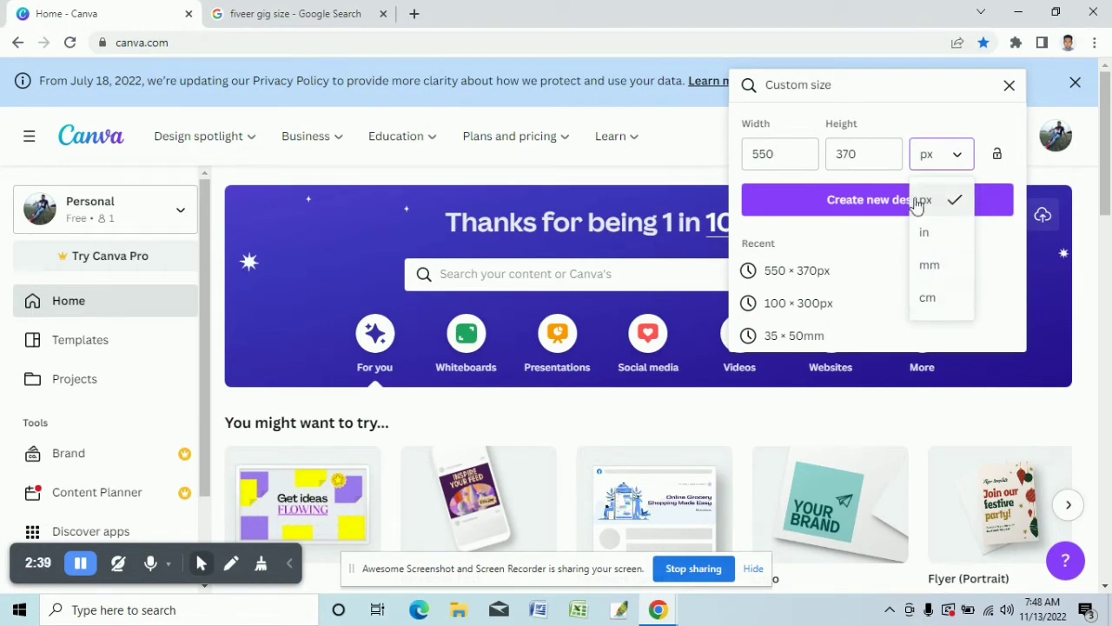
{"action": "left_click", "coordinate": [287, 15]}
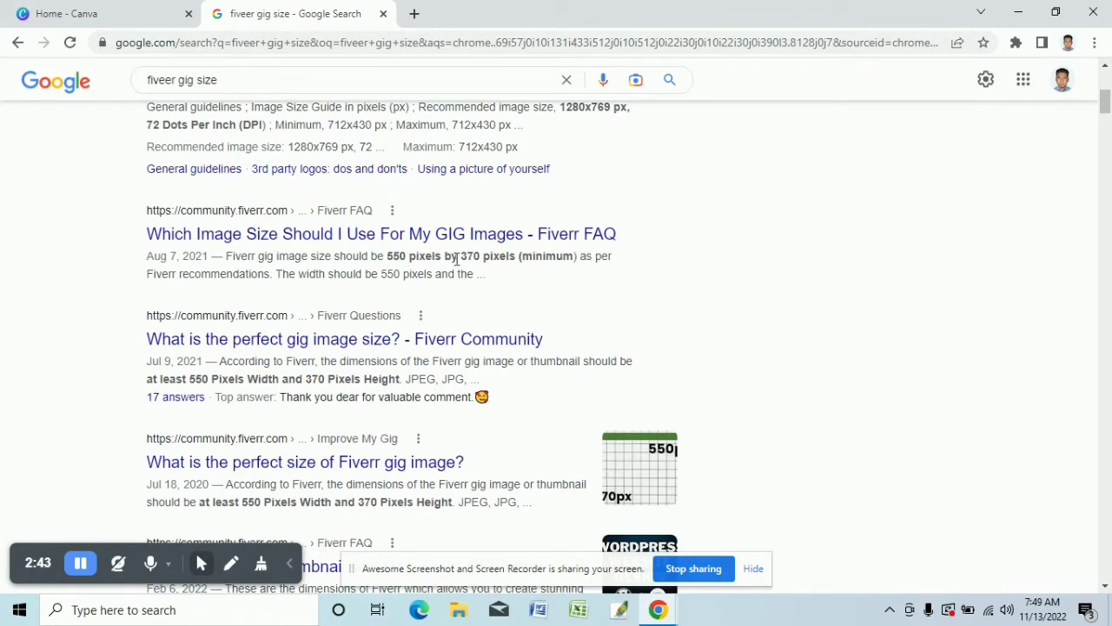
{"action": "left_click", "coordinate": [146, 15]}
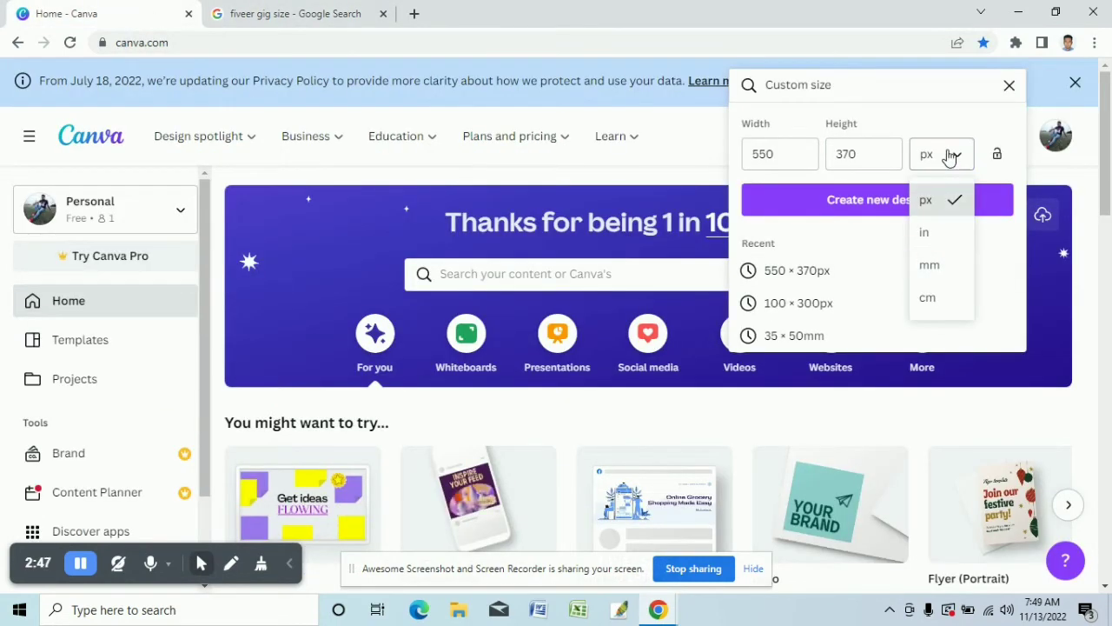
{"action": "left_click", "coordinate": [869, 208]}
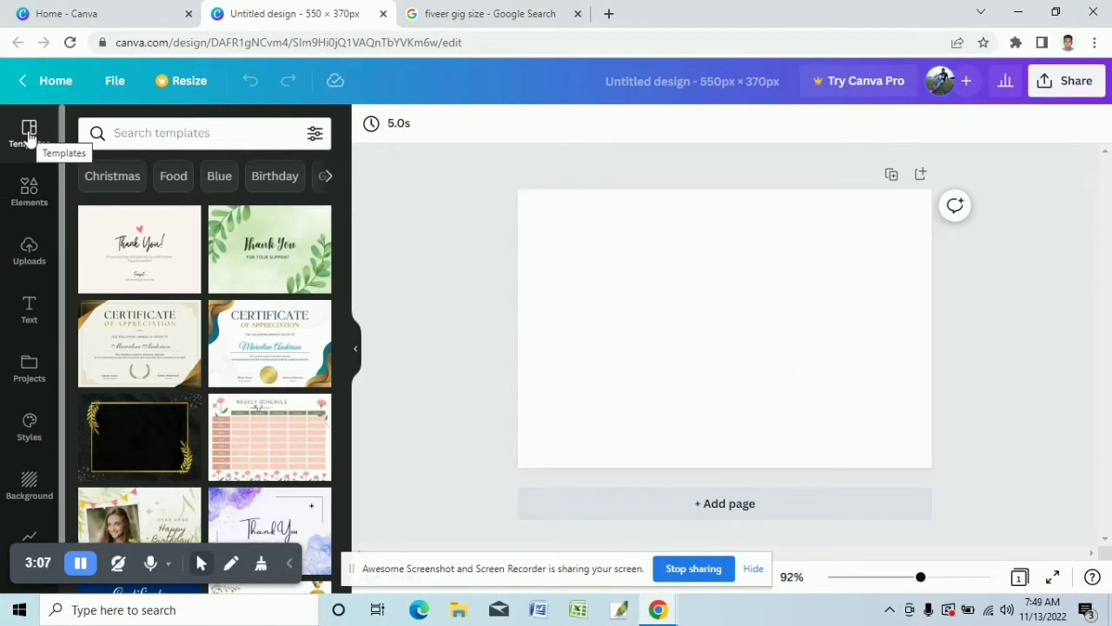
{"action": "left_click", "coordinate": [24, 189]}
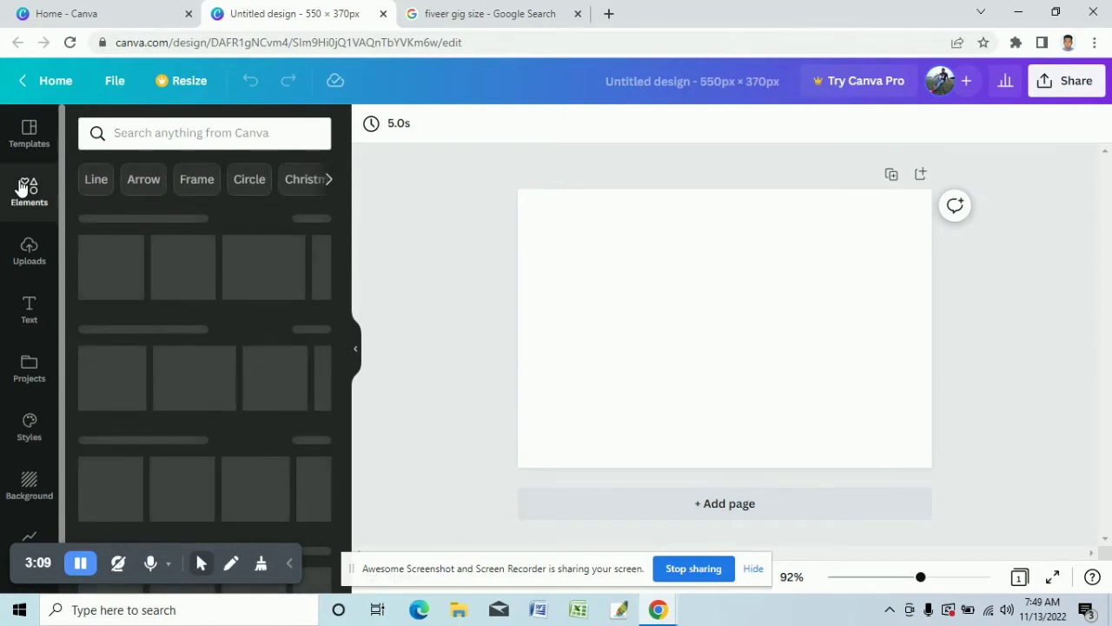
{"action": "left_click", "coordinate": [27, 261]}
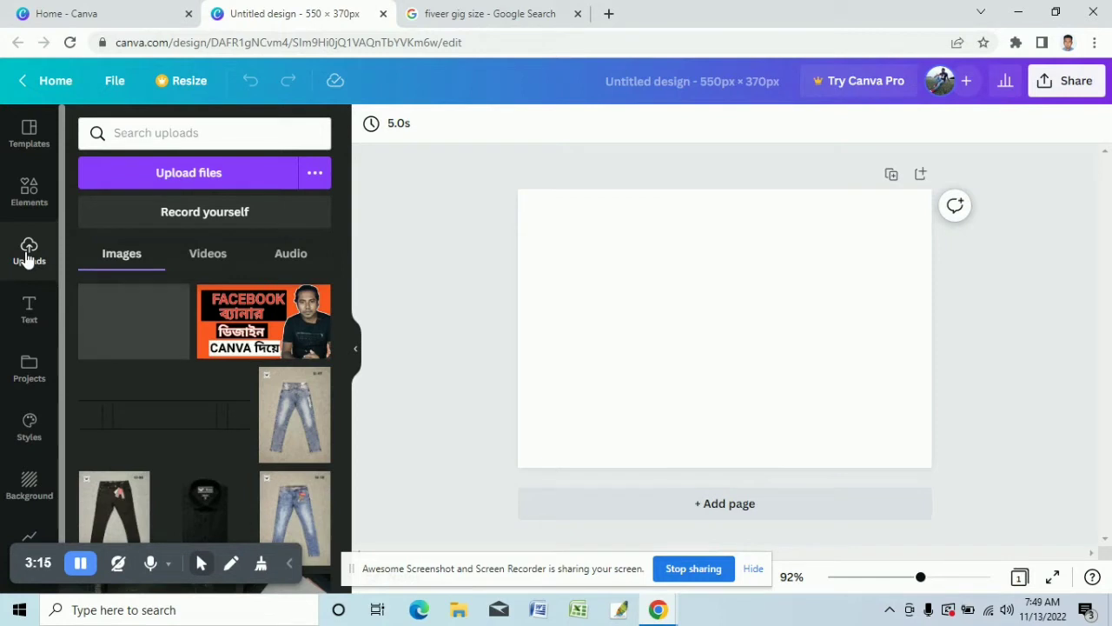
{"action": "left_click", "coordinate": [28, 311]}
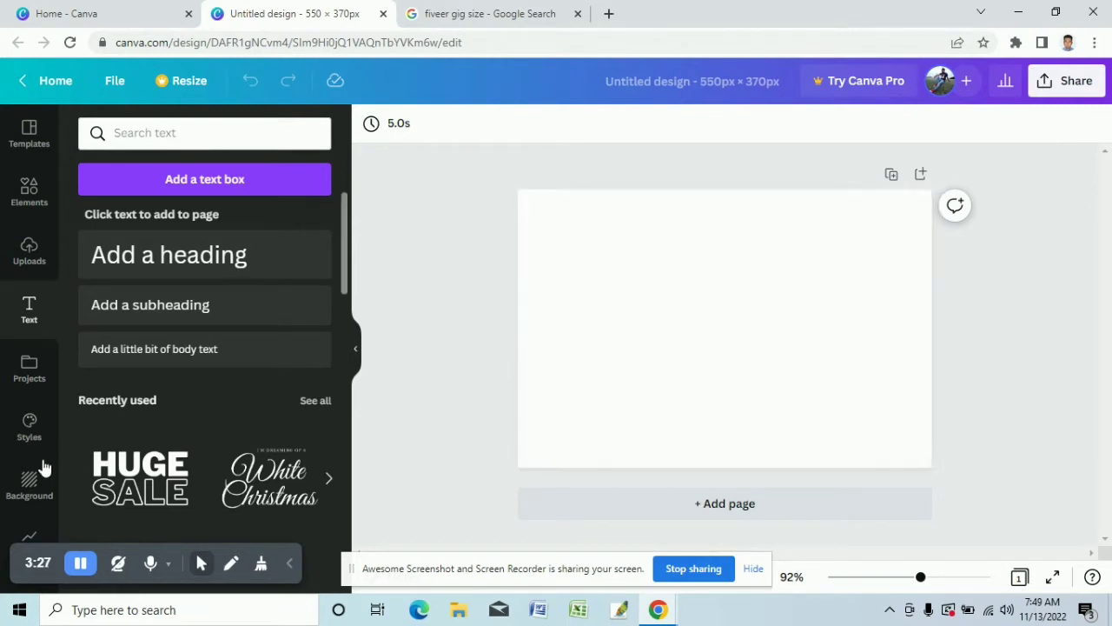
{"action": "left_click", "coordinate": [26, 487]}
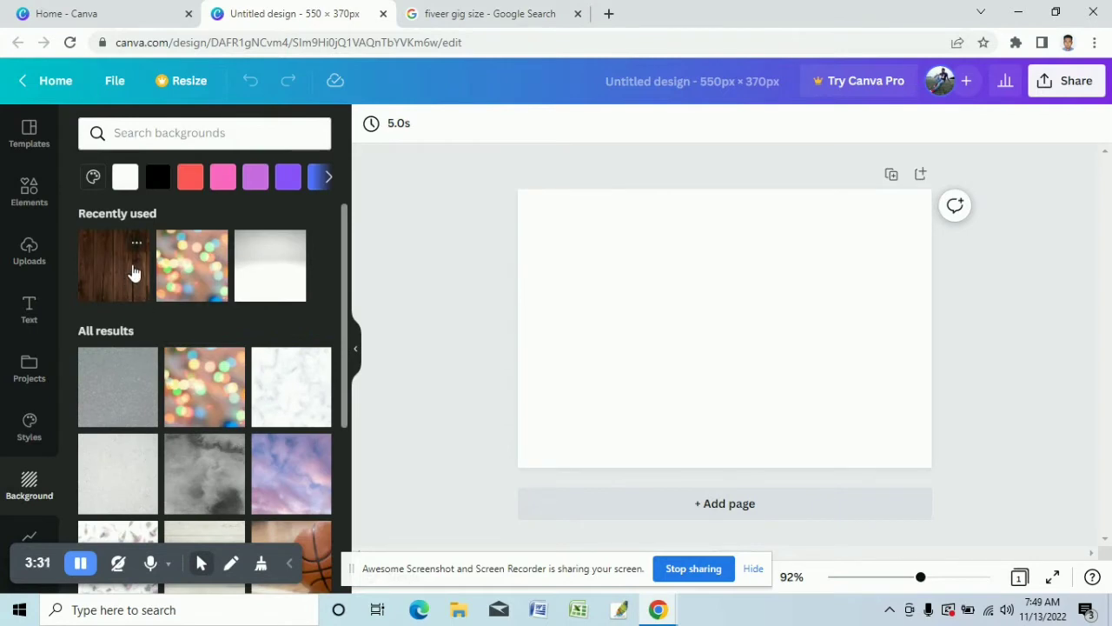
Step: Apply the cream "Thank You!" template with the pink heart to the blank page
{"action": "left_click", "coordinate": [29, 132]}
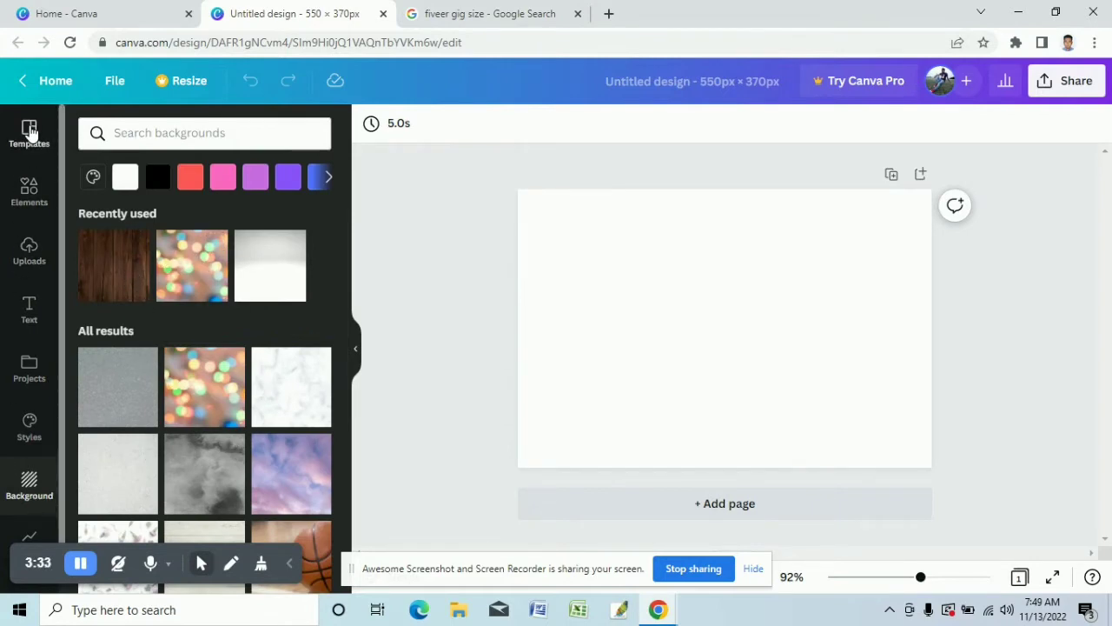
{"action": "left_click", "coordinate": [760, 290]}
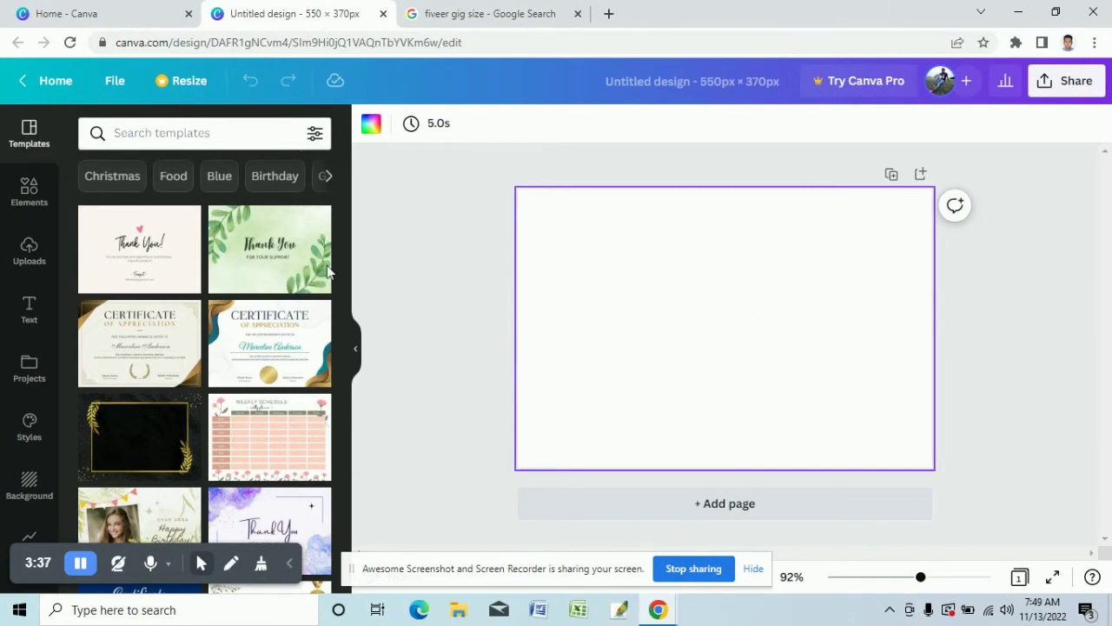
{"action": "left_click", "coordinate": [161, 250]}
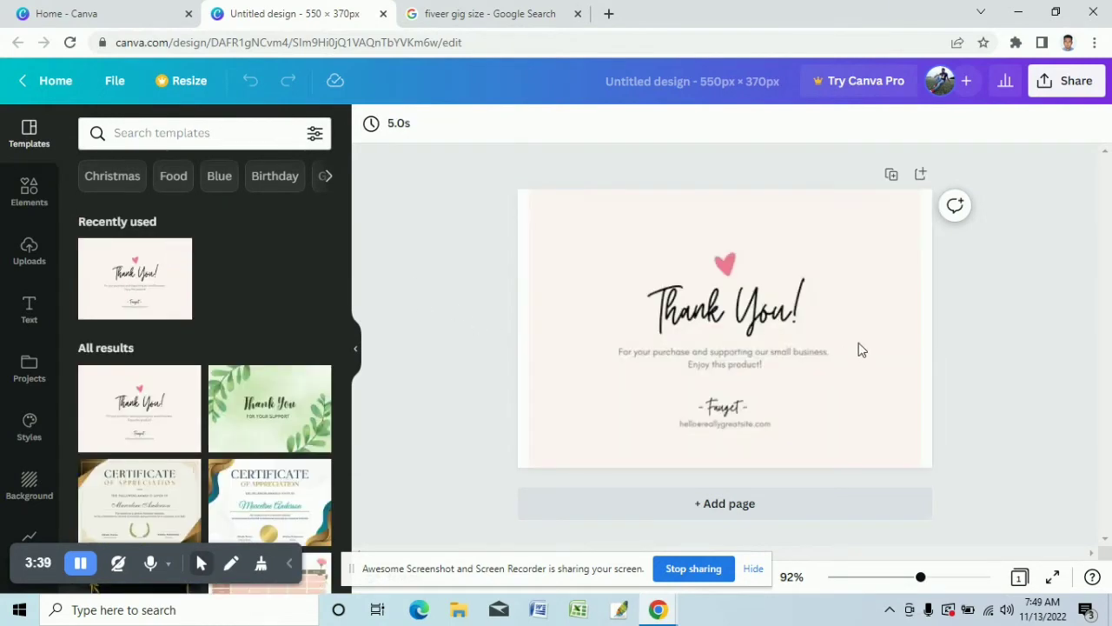
Step: Delete the "Thank You!" heading, heart, purchase message, signature and e-mail line from the page, leaving only its plain background
{"action": "left_click", "coordinate": [738, 305]}
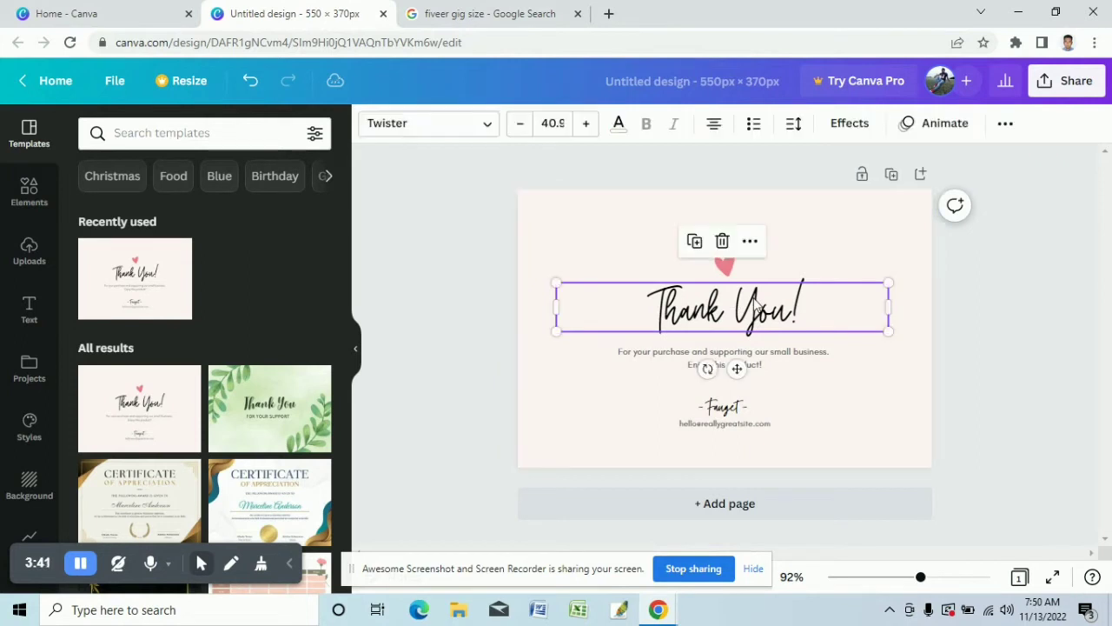
{"action": "left_click", "coordinate": [722, 243]}
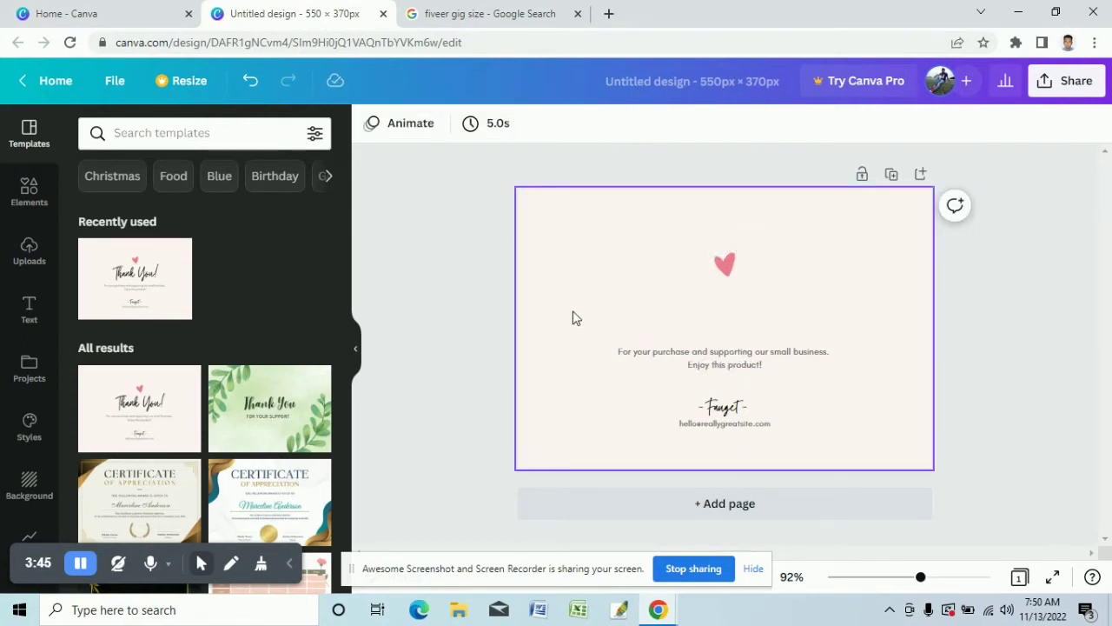
{"action": "left_click", "coordinate": [726, 271]}
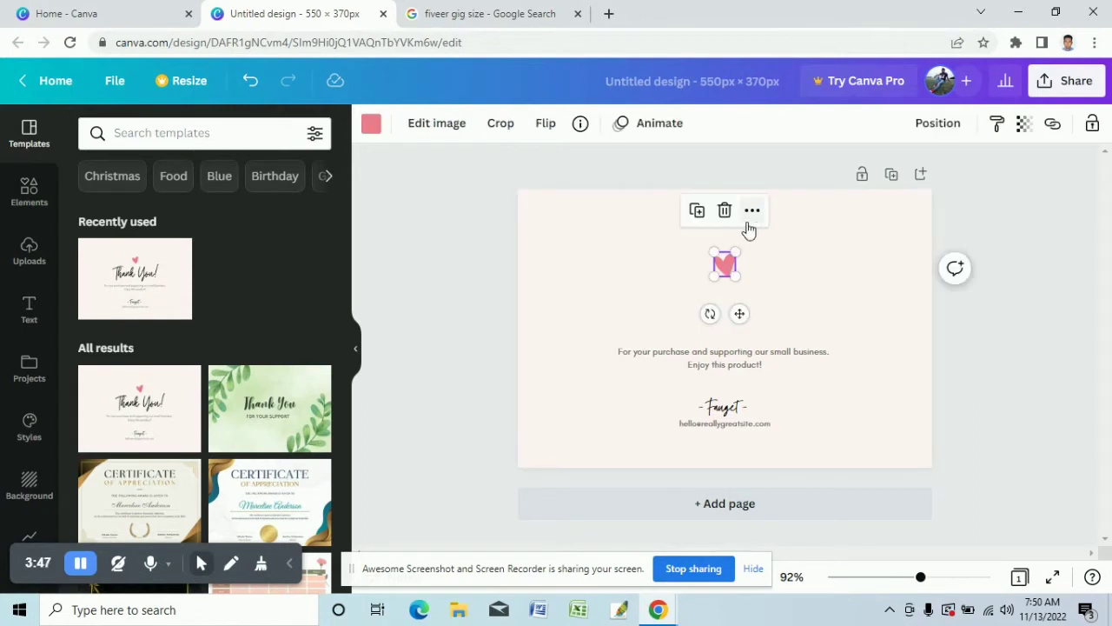
{"action": "left_click", "coordinate": [725, 210]}
{"action": "left_click", "coordinate": [737, 364]}
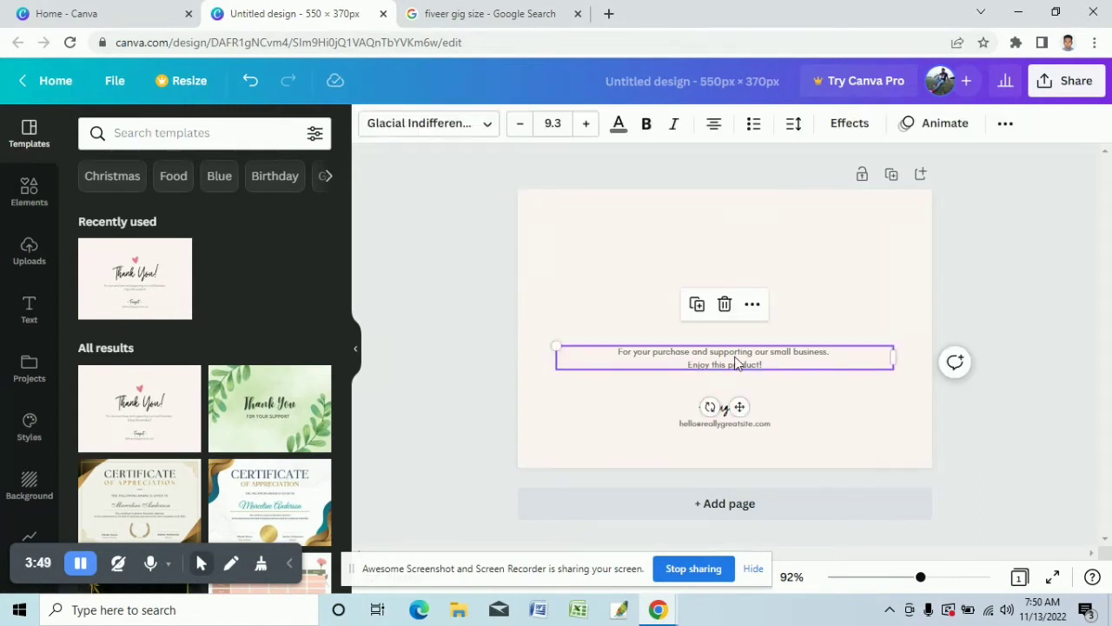
{"action": "left_click", "coordinate": [724, 304]}
{"action": "left_click", "coordinate": [720, 408]}
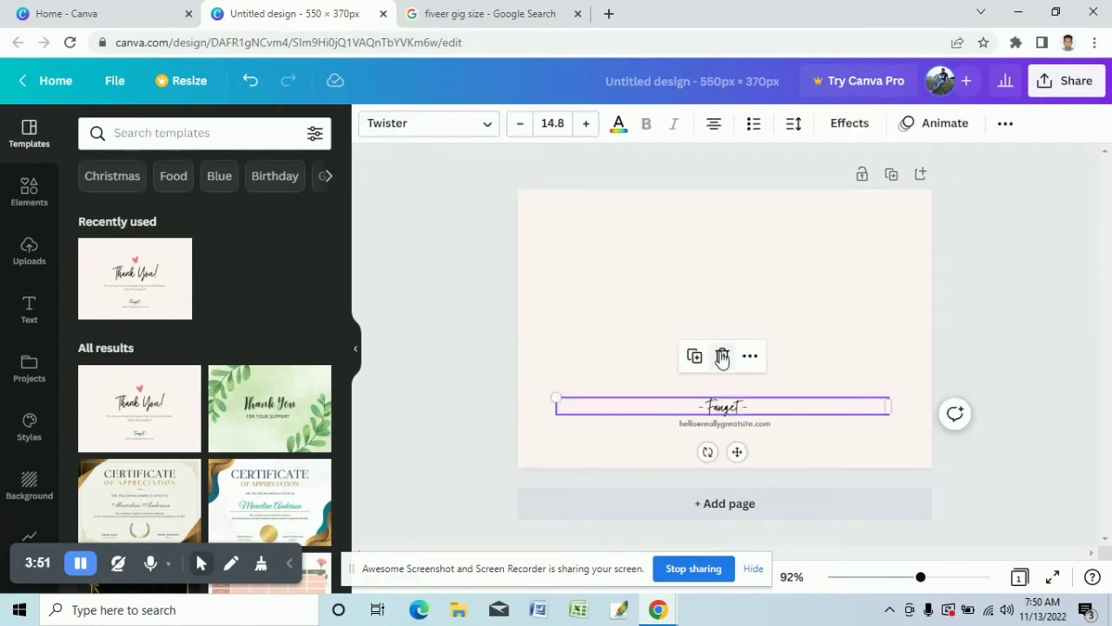
{"action": "left_click", "coordinate": [724, 359]}
{"action": "left_click", "coordinate": [718, 425]}
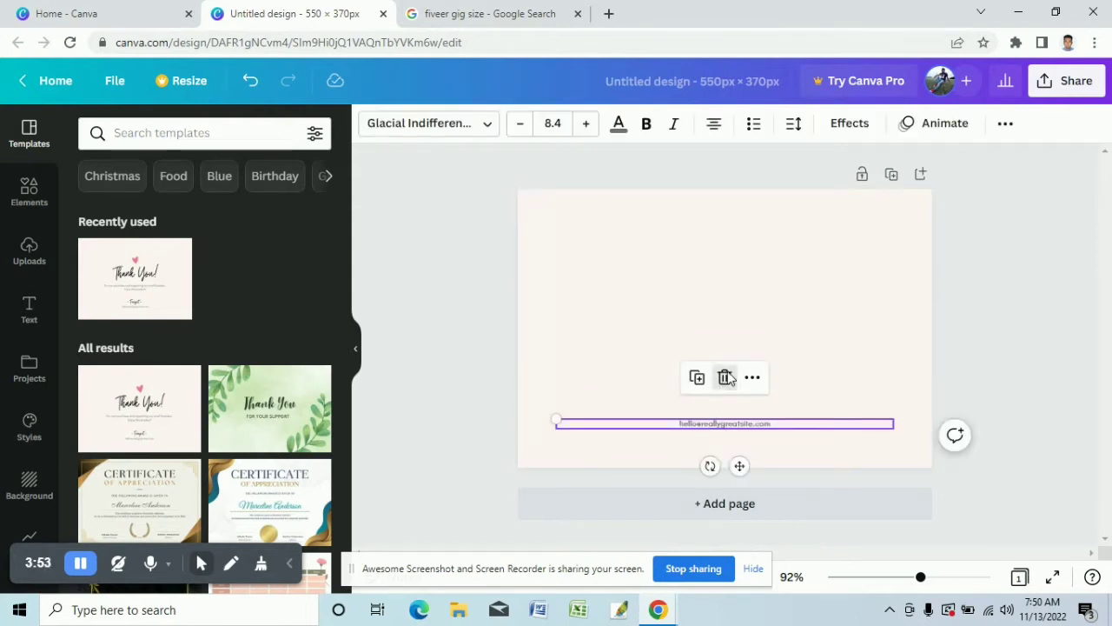
{"action": "left_click", "coordinate": [725, 377]}
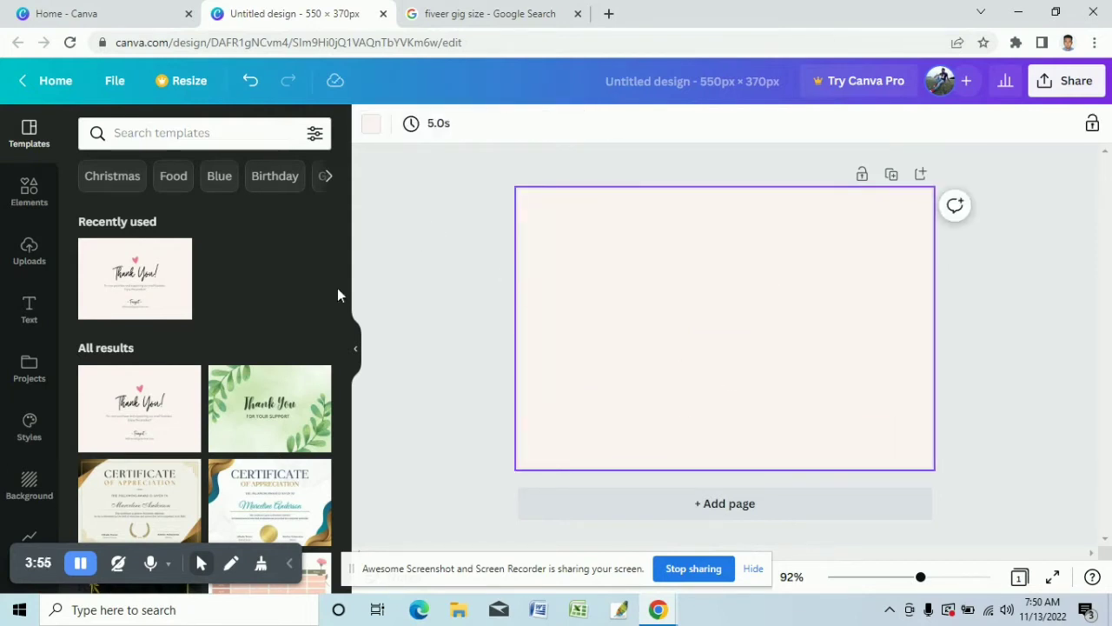
Step: Set the page background colour to white
{"action": "left_click", "coordinate": [371, 123]}
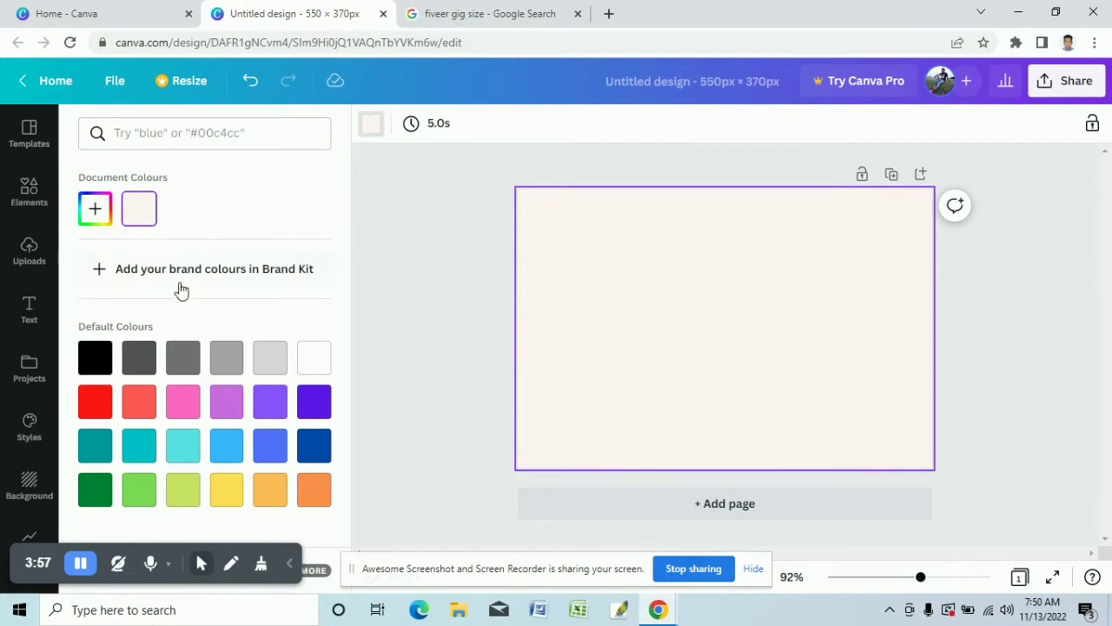
{"action": "left_click", "coordinate": [311, 360]}
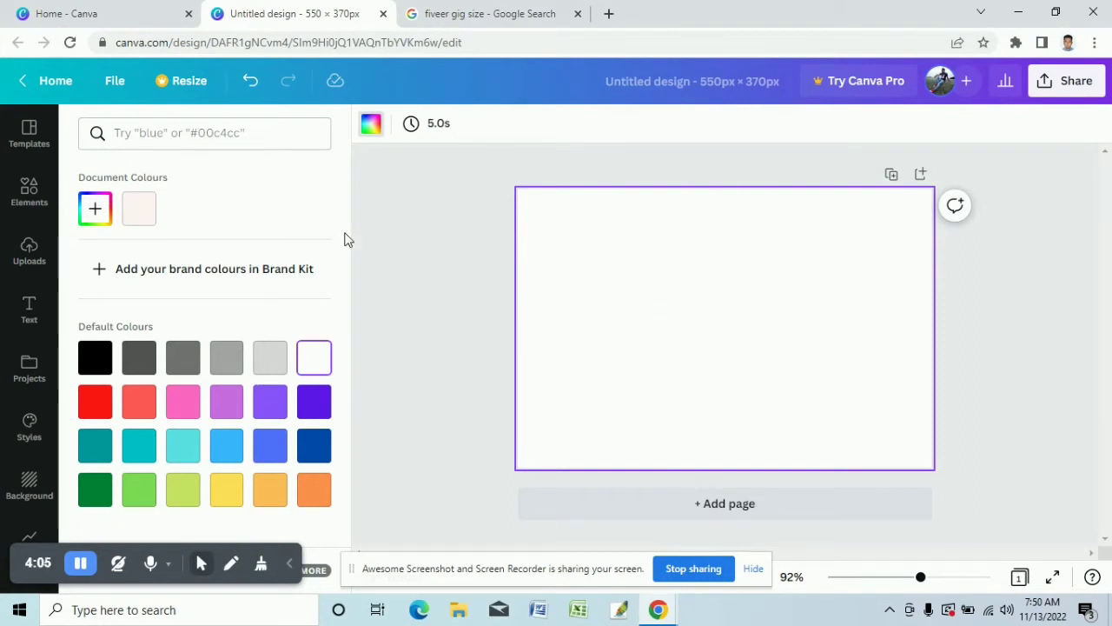
{"action": "left_click", "coordinate": [398, 221]}
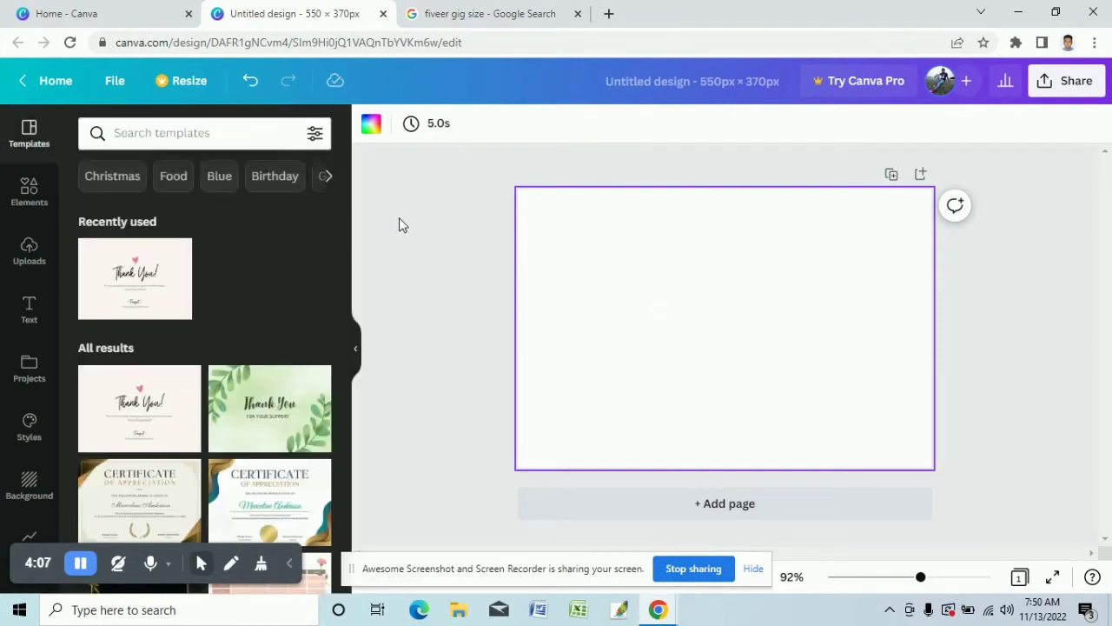
{"action": "left_click", "coordinate": [656, 252]}
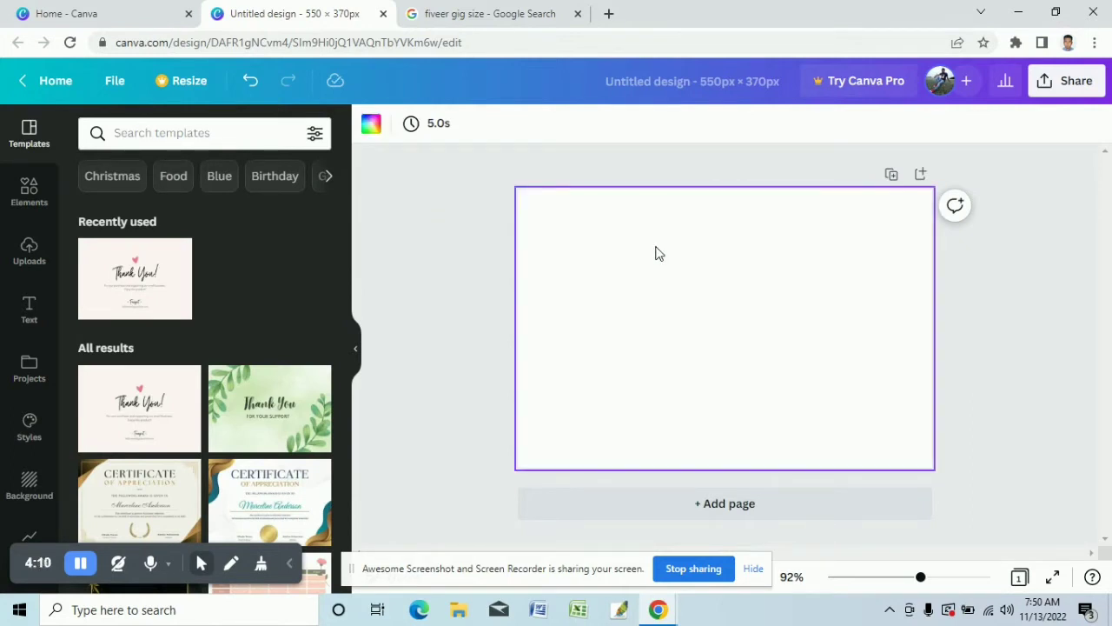
Step: Set the page background to the dark blue default colour, trying red and coral red first
{"action": "left_click", "coordinate": [371, 126]}
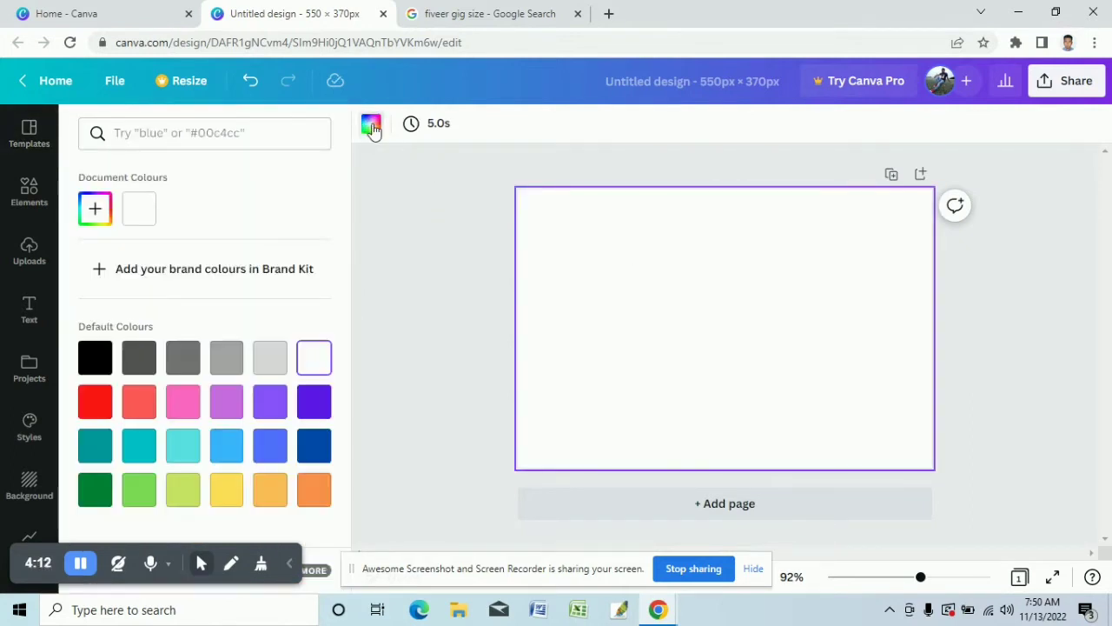
{"action": "left_click", "coordinate": [93, 402]}
{"action": "left_click", "coordinate": [137, 410]}
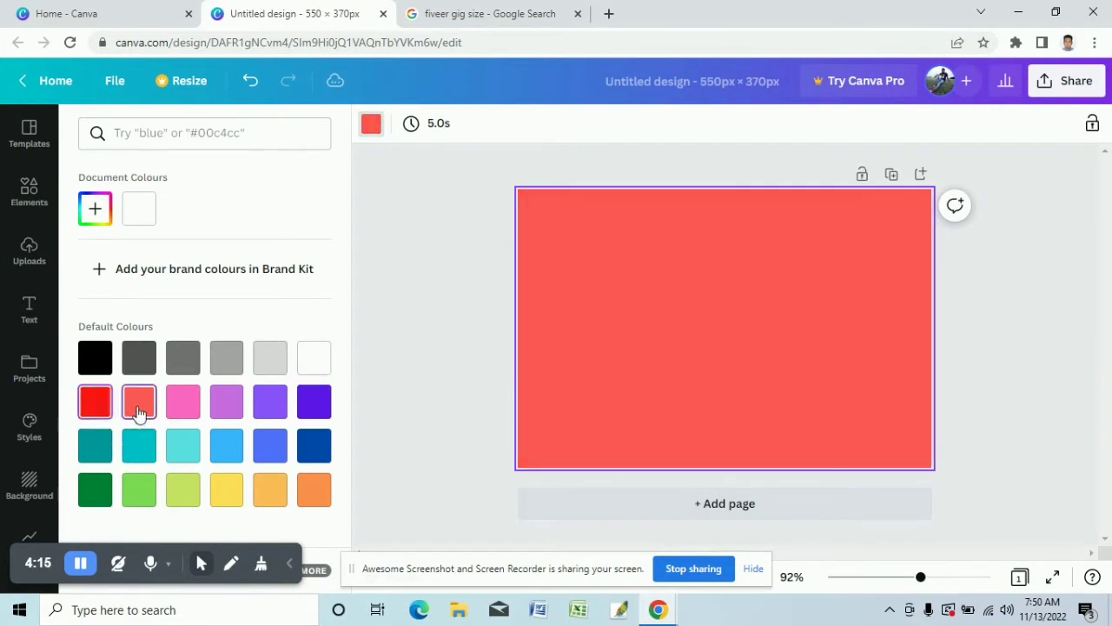
{"action": "left_click", "coordinate": [305, 454]}
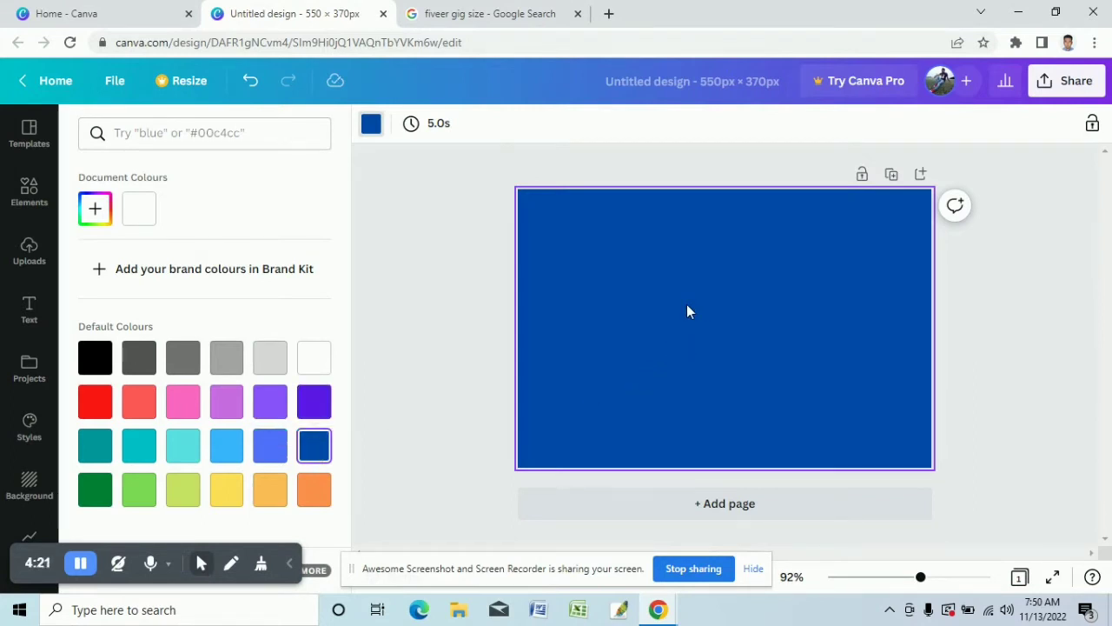
{"action": "left_click", "coordinate": [634, 280]}
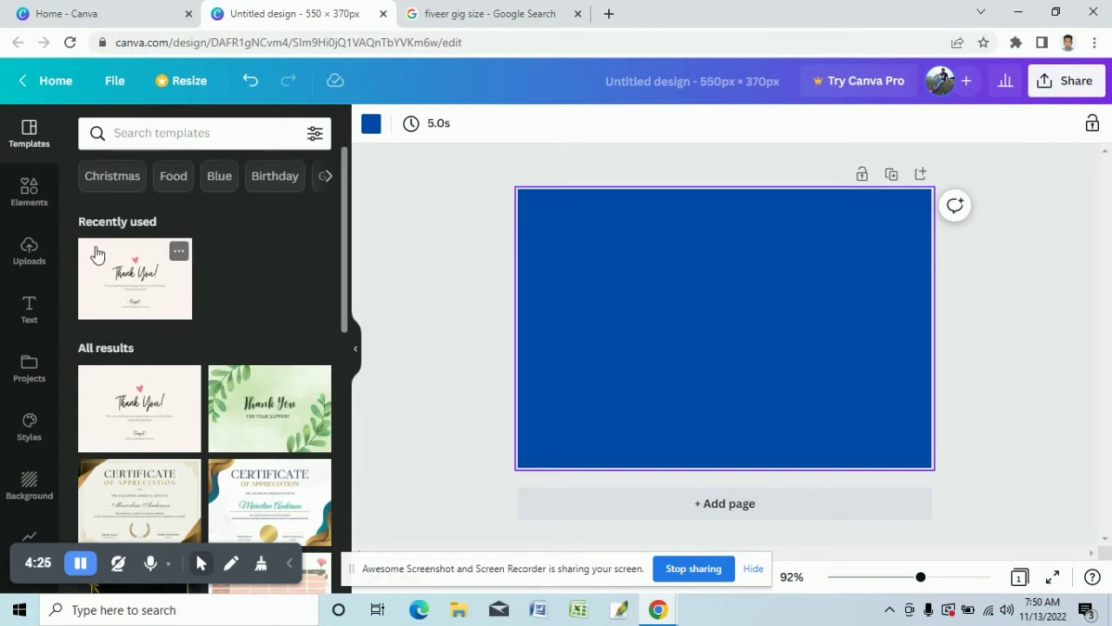
Step: Browse the design elements and add a rounded square from the lines and shapes to the blue page
{"action": "left_click", "coordinate": [31, 191]}
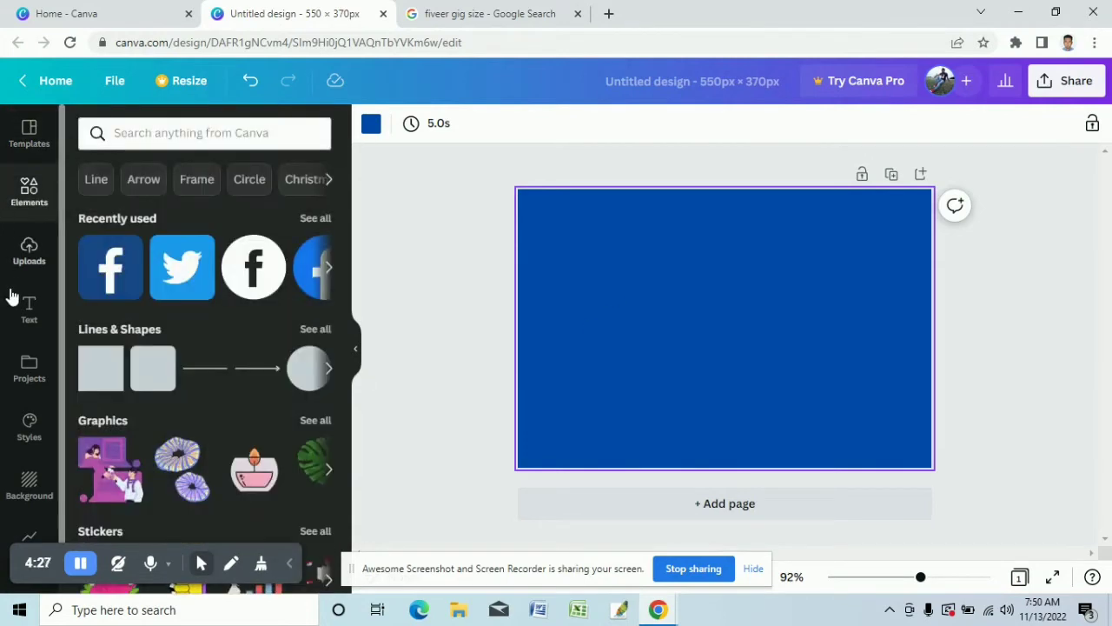
{"action": "scroll", "coordinate": [15, 278], "scroll_direction": "down", "scroll_amount": 1}
{"action": "scroll", "coordinate": [208, 274], "scroll_direction": "down", "scroll_amount": 3}
{"action": "scroll", "coordinate": [206, 271], "scroll_direction": "up", "scroll_amount": 3}
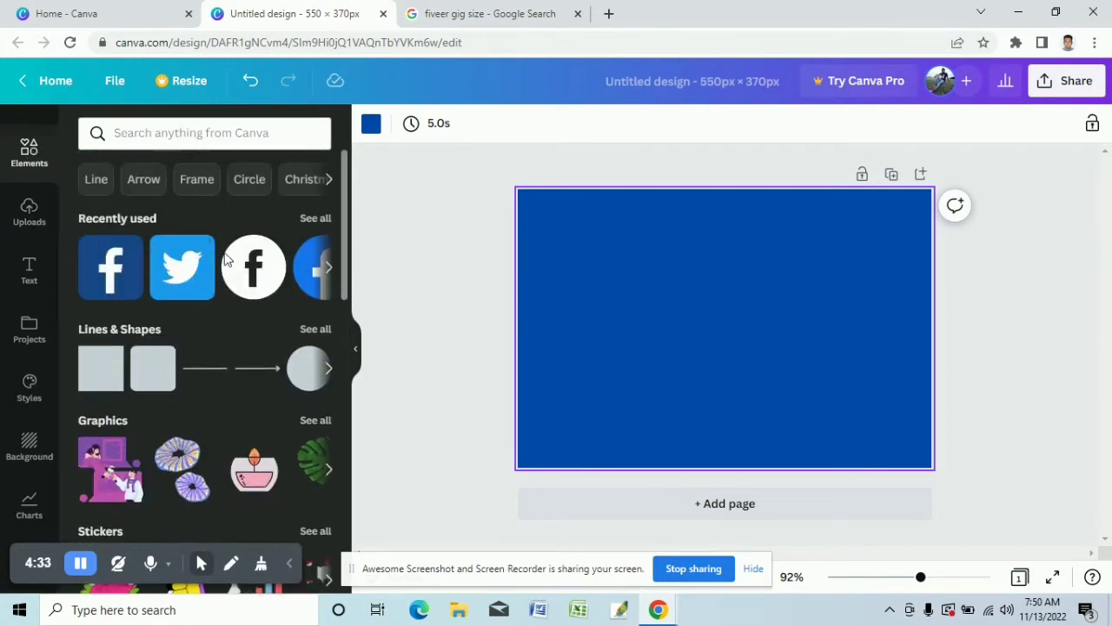
{"action": "scroll", "coordinate": [235, 274], "scroll_direction": "down", "scroll_amount": 3}
{"action": "scroll", "coordinate": [234, 273], "scroll_direction": "up", "scroll_amount": 3}
{"action": "scroll", "coordinate": [231, 275], "scroll_direction": "down", "scroll_amount": 4}
{"action": "scroll", "coordinate": [233, 269], "scroll_direction": "up", "scroll_amount": 2}
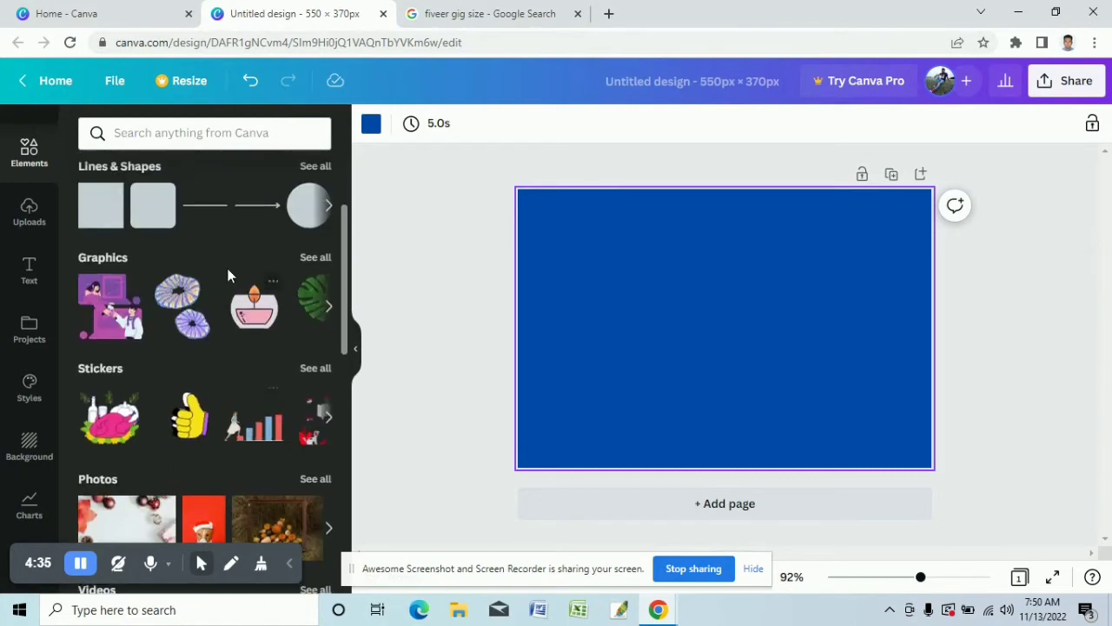
{"action": "scroll", "coordinate": [238, 257], "scroll_direction": "up", "scroll_amount": 1}
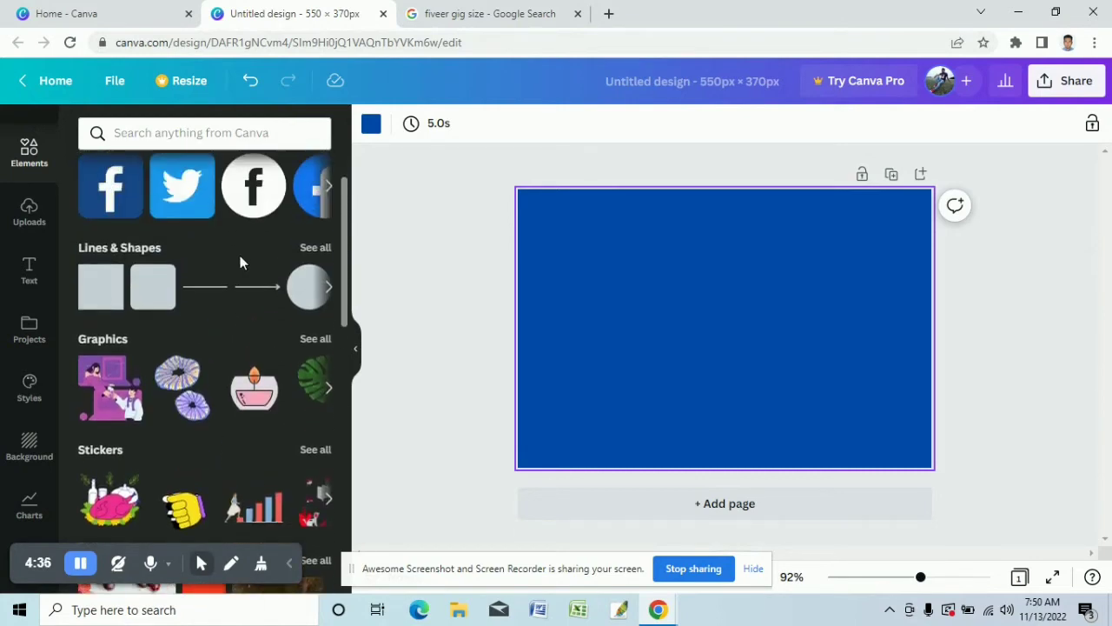
{"action": "left_click", "coordinate": [159, 296]}
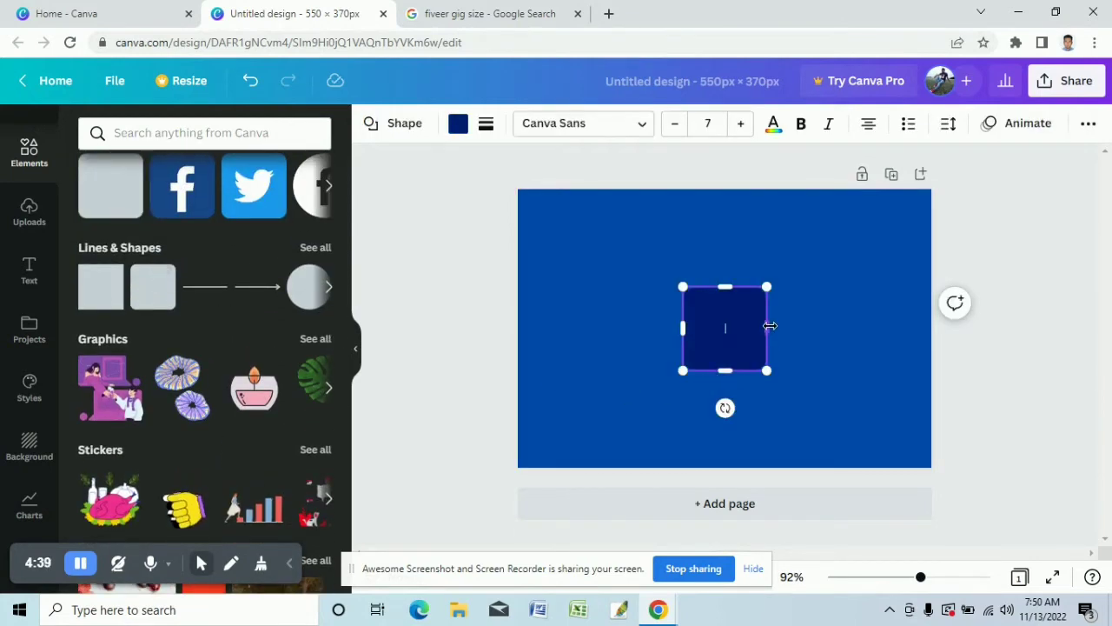
Step: Stretch the rounded square into a wide bar and place it in the upper part of the page
{"action": "left_click_drag", "start_coordinate": [767, 328], "coordinate": [886, 329]}
{"action": "left_click_drag", "start_coordinate": [766, 320], "coordinate": [704, 284]}
{"action": "left_click_drag", "start_coordinate": [637, 300], "coordinate": [570, 292]}
{"action": "left_click", "coordinate": [683, 300]}
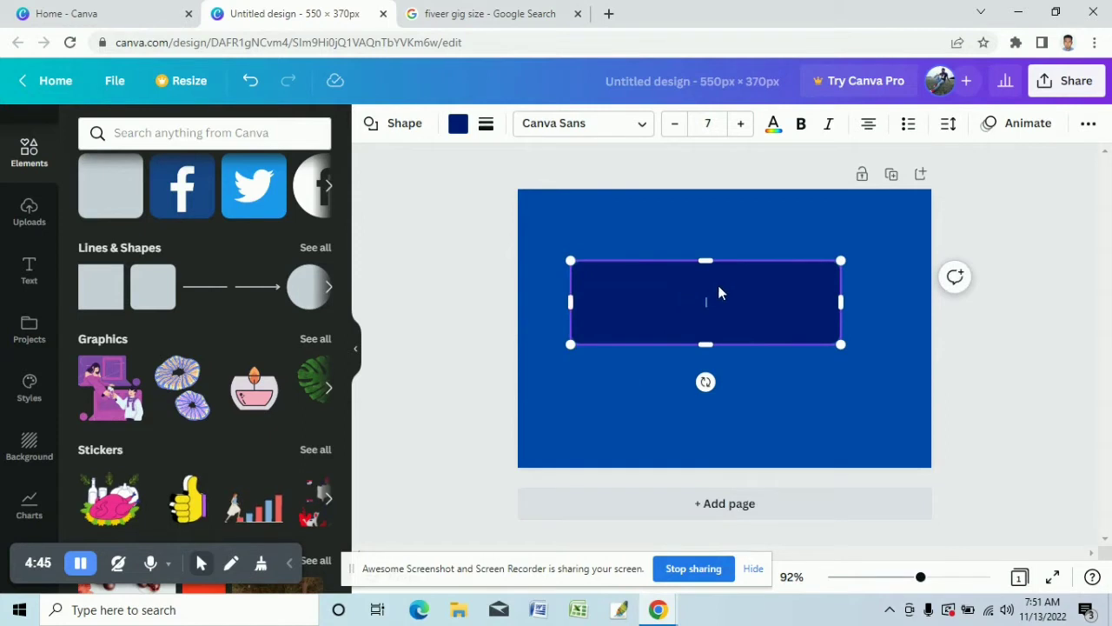
{"action": "left_click_drag", "start_coordinate": [720, 294], "coordinate": [717, 250]}
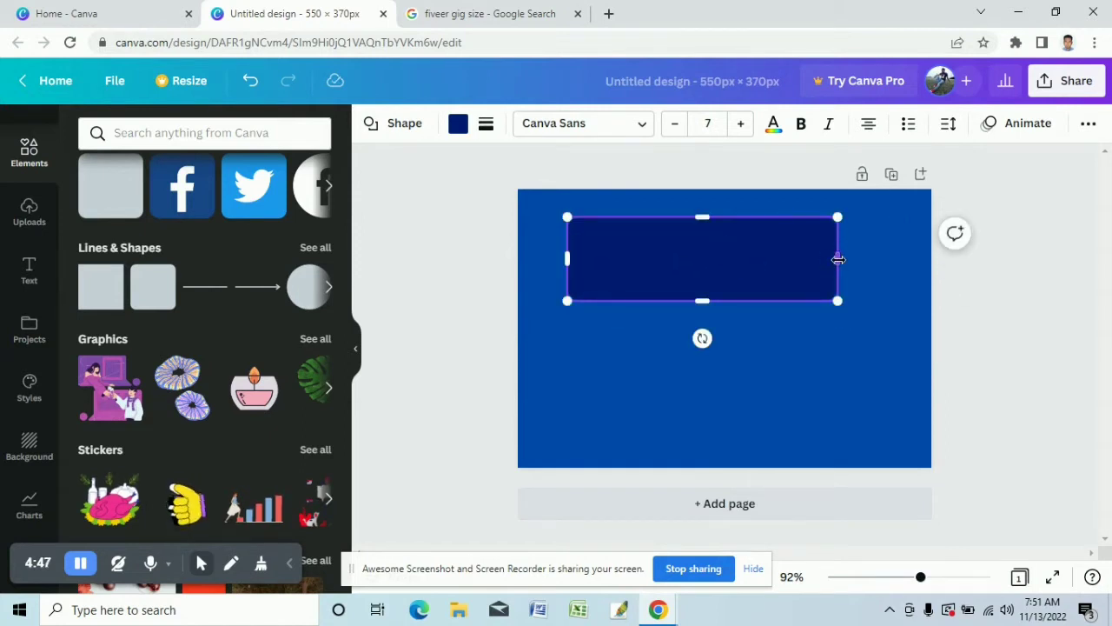
{"action": "left_click_drag", "start_coordinate": [839, 259], "coordinate": [885, 259]}
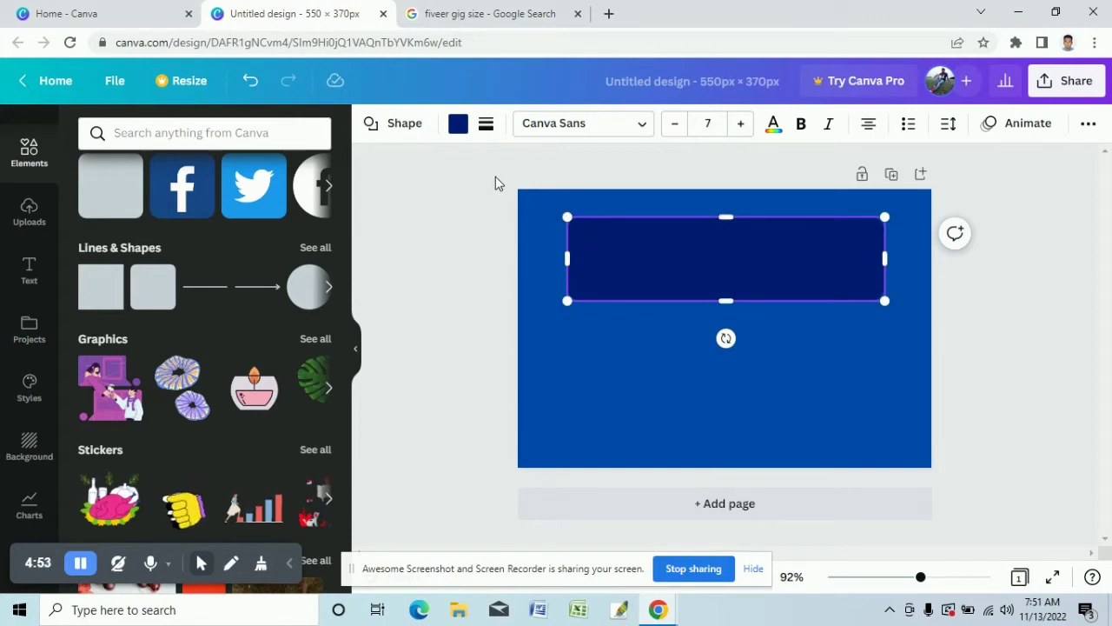
Step: Fill the rounded bar with white
{"action": "left_click", "coordinate": [458, 124]}
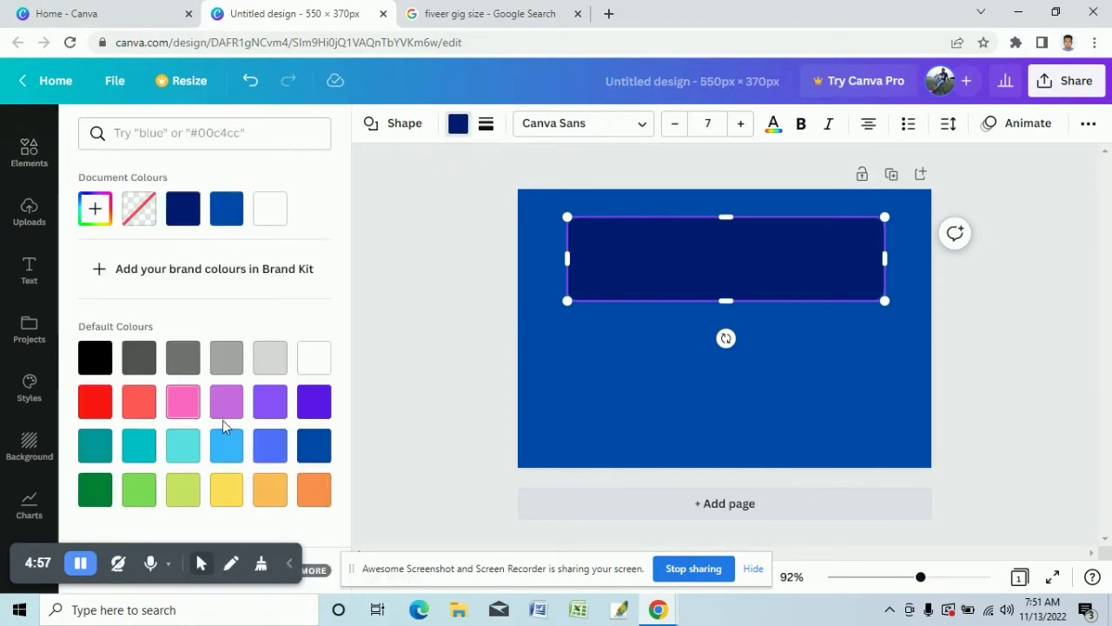
{"action": "left_click", "coordinate": [314, 358]}
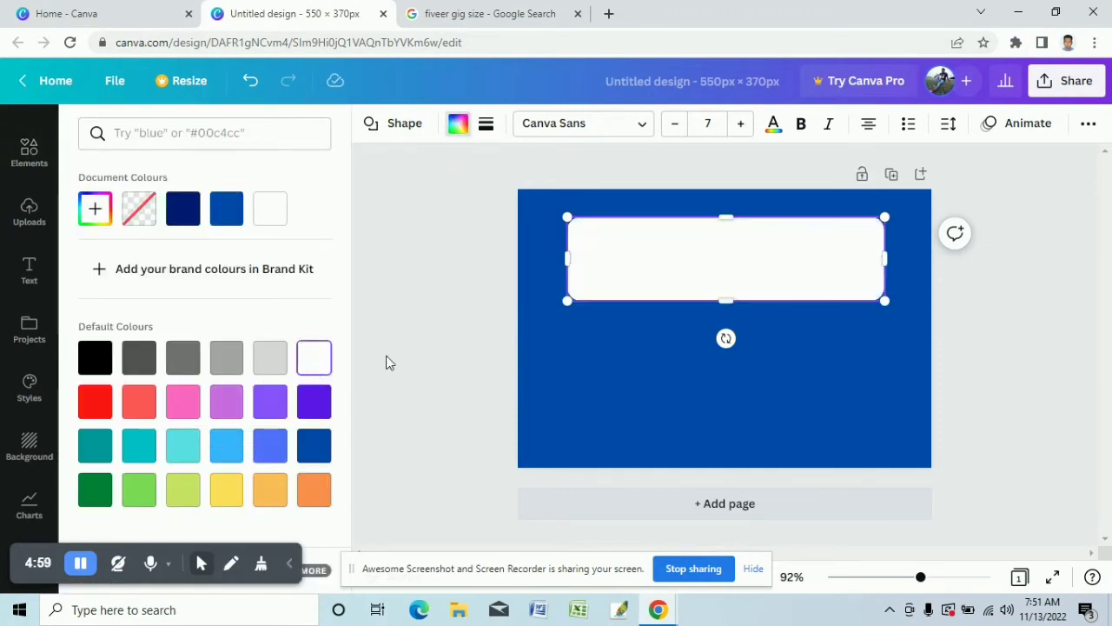
{"action": "left_click", "coordinate": [709, 352]}
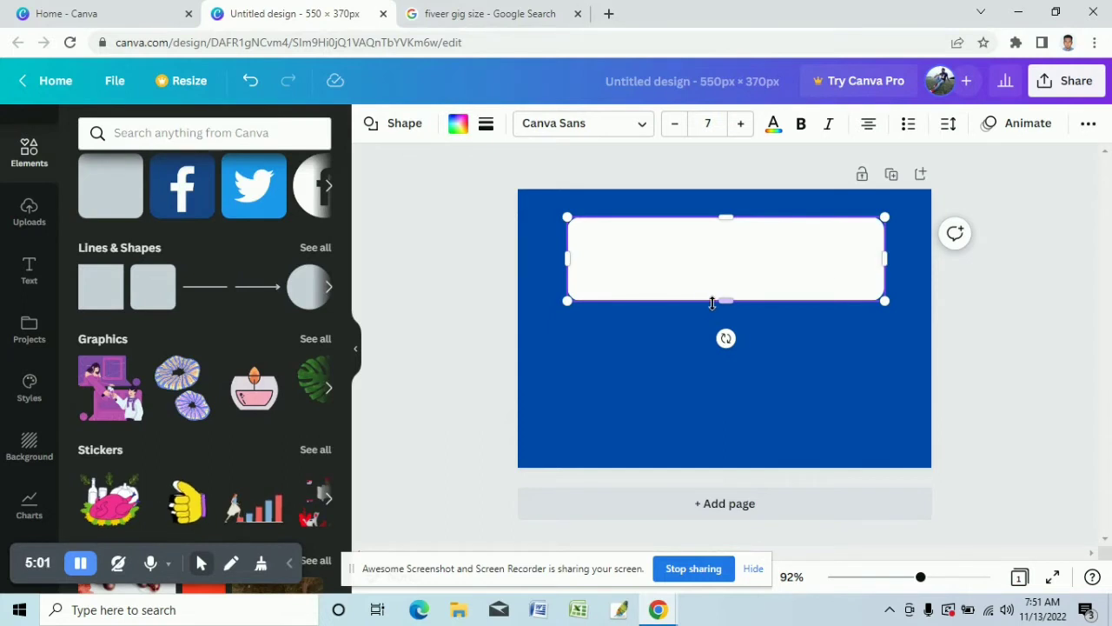
Step: Make the white bar shorter in height and widen it on both sides to span nearly the whole page
{"action": "left_click_drag", "start_coordinate": [726, 302], "coordinate": [726, 276]}
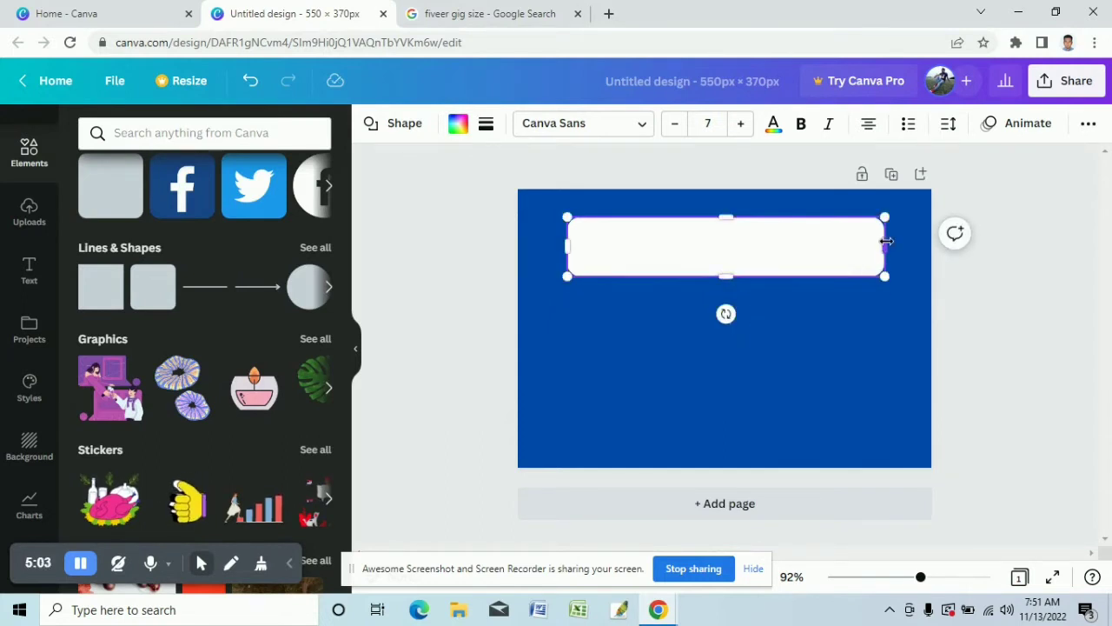
{"action": "left_click_drag", "start_coordinate": [886, 247], "coordinate": [928, 247]}
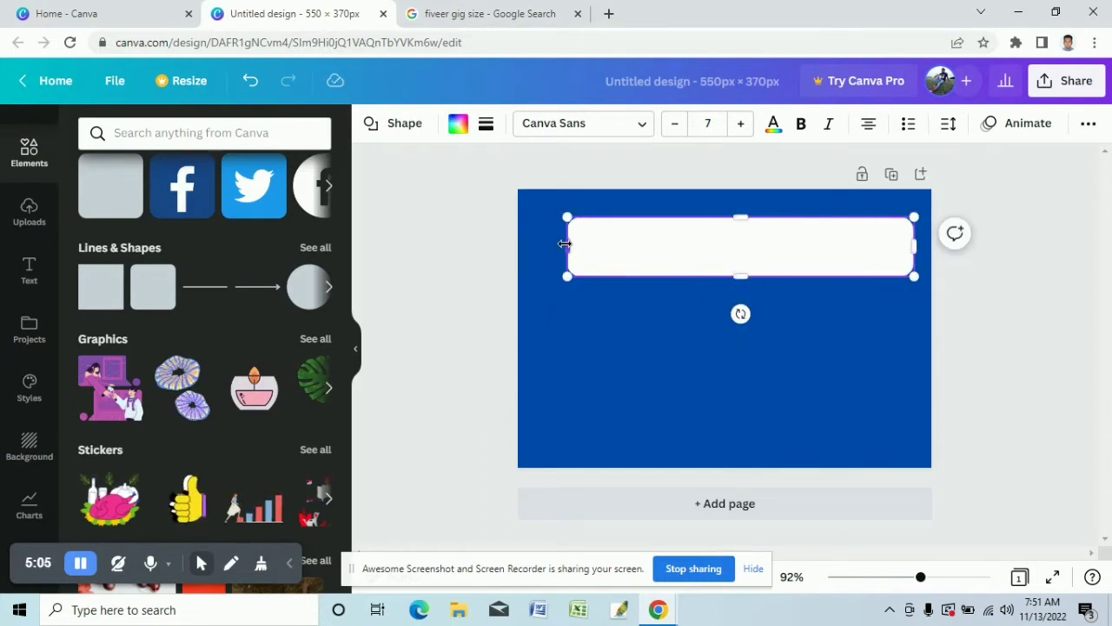
{"action": "left_click_drag", "start_coordinate": [568, 244], "coordinate": [546, 245]}
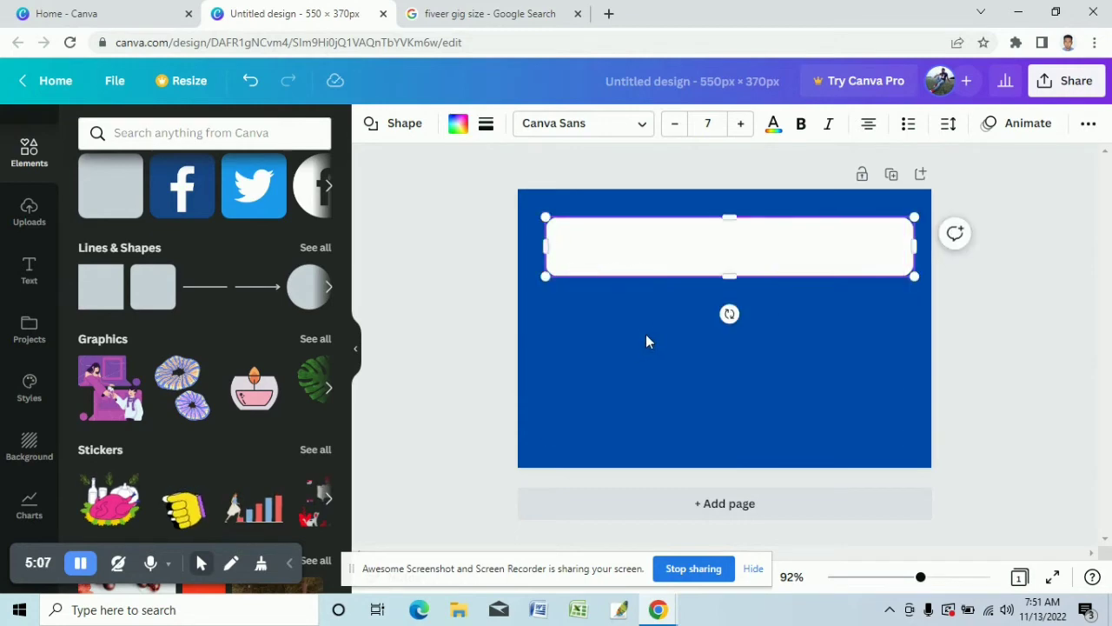
{"action": "left_click", "coordinate": [670, 370]}
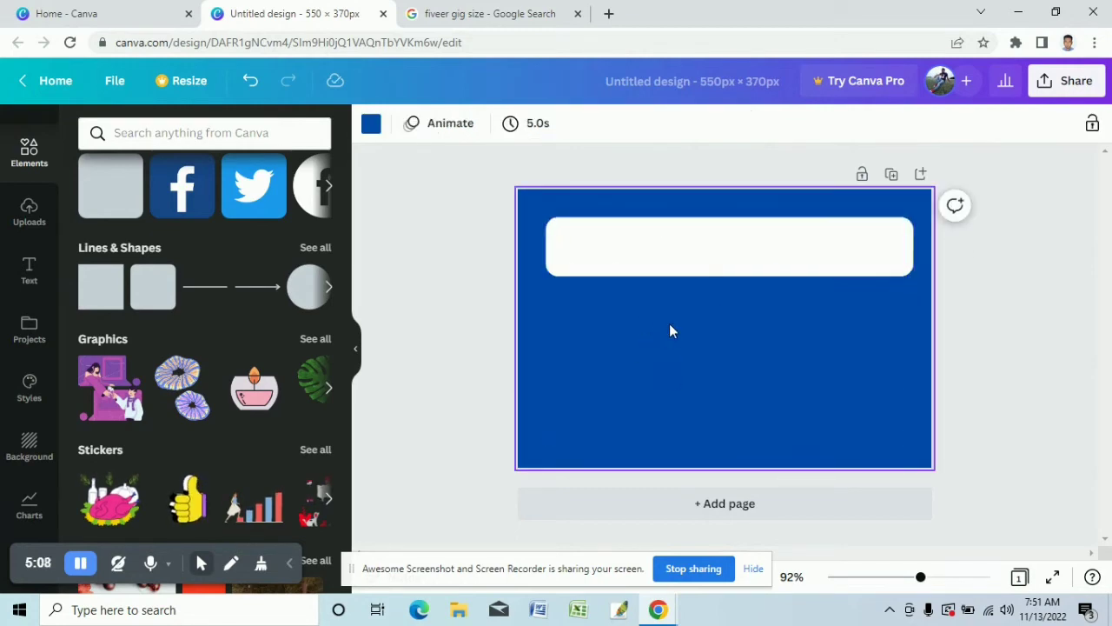
{"action": "left_click", "coordinate": [695, 248]}
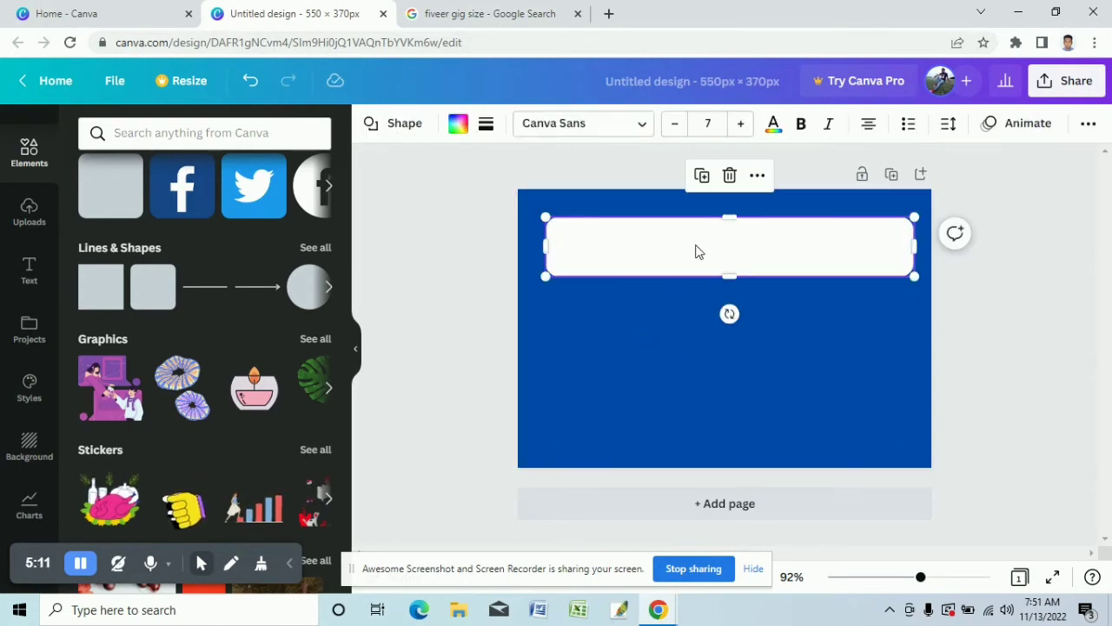
Step: Add a heading text box to the page below the white bar and clear its placeholder text
{"action": "left_click", "coordinate": [29, 269]}
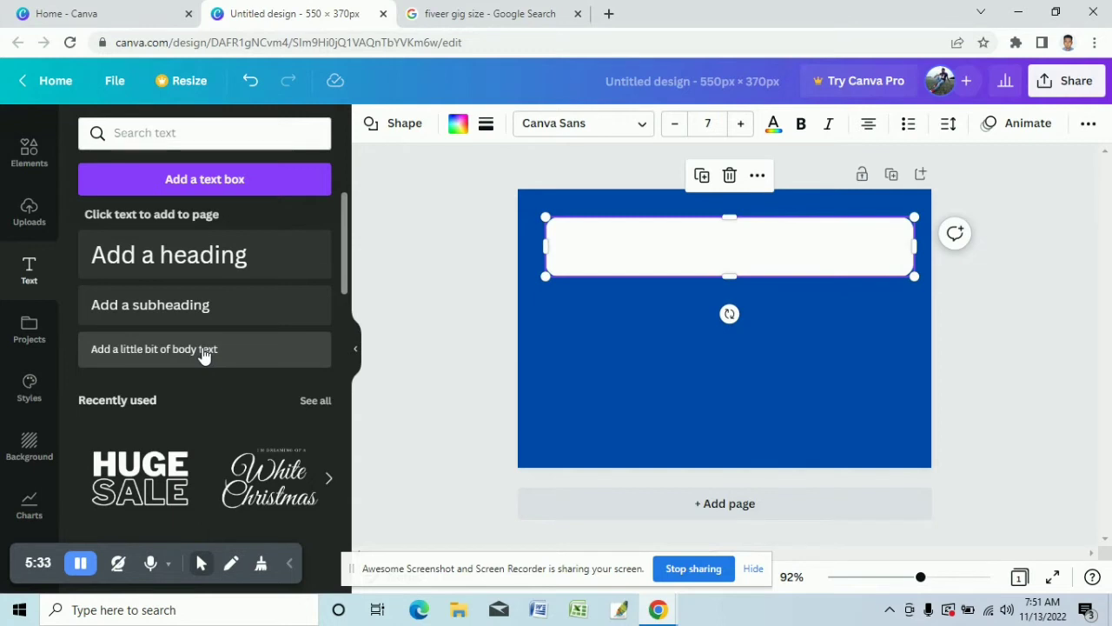
{"action": "left_click", "coordinate": [174, 259]}
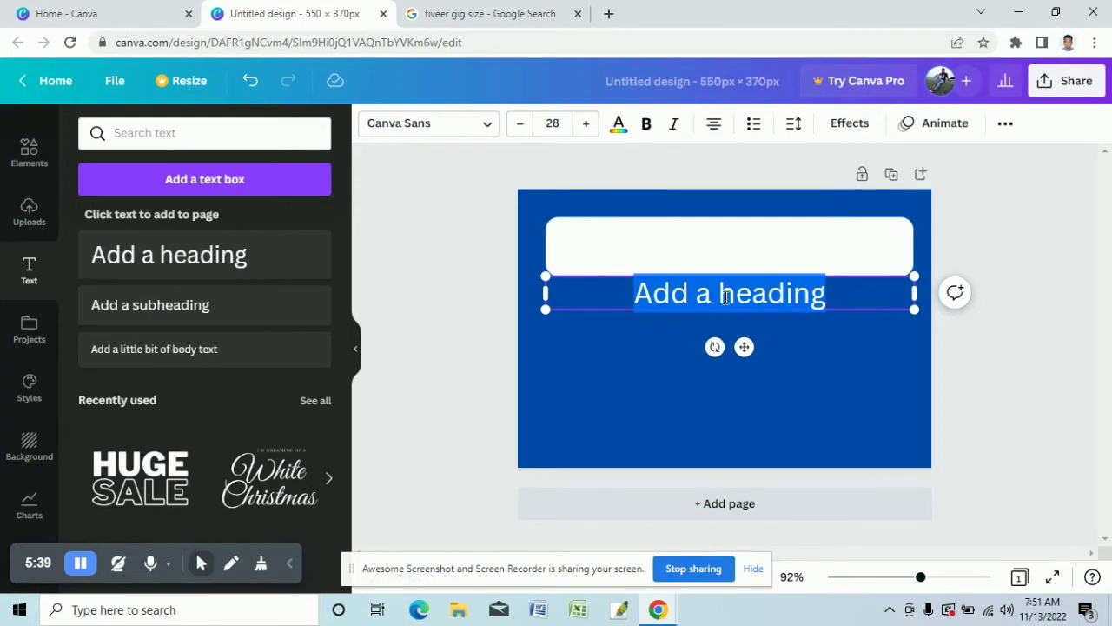
{"action": "left_click", "coordinate": [850, 296]}
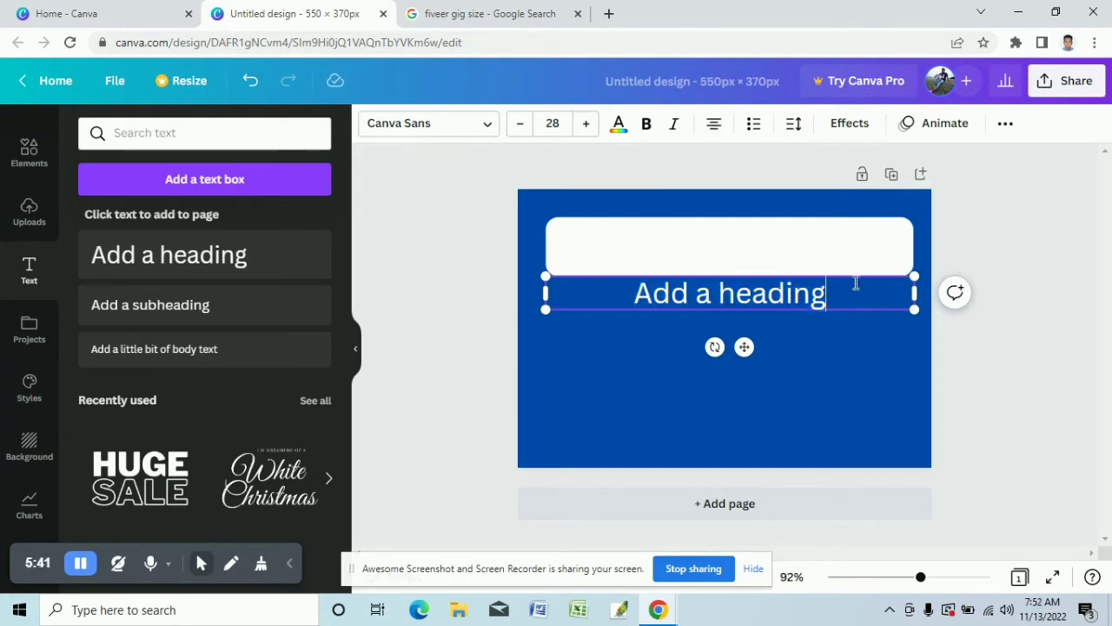
{"action": "left_click_drag", "start_coordinate": [794, 292], "coordinate": [615, 290]}
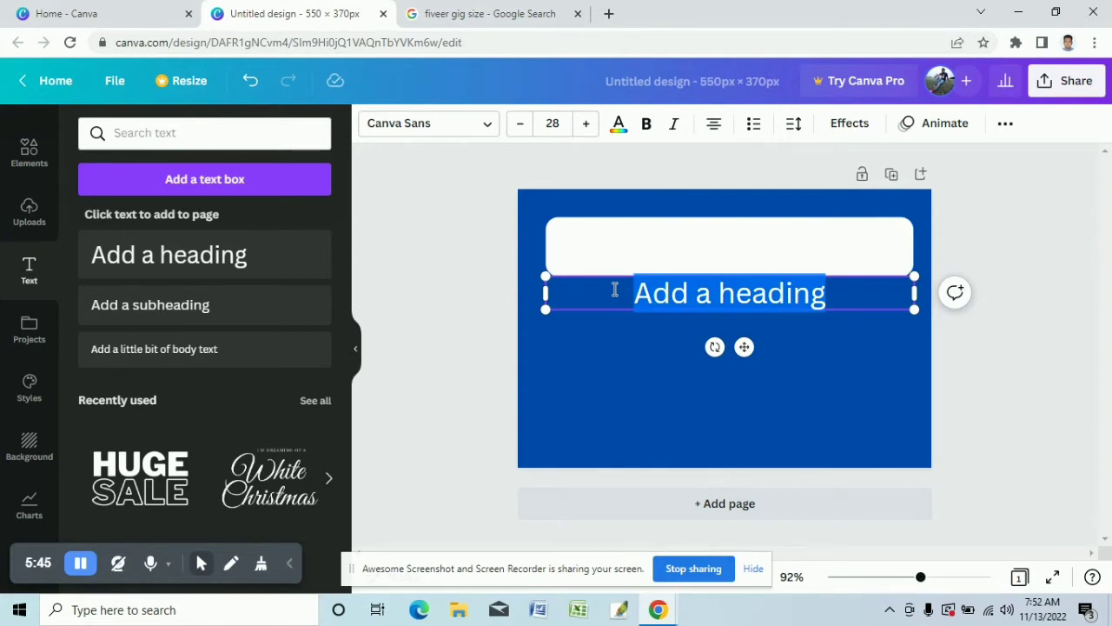
{"action": "key", "text": "BackSpace"}
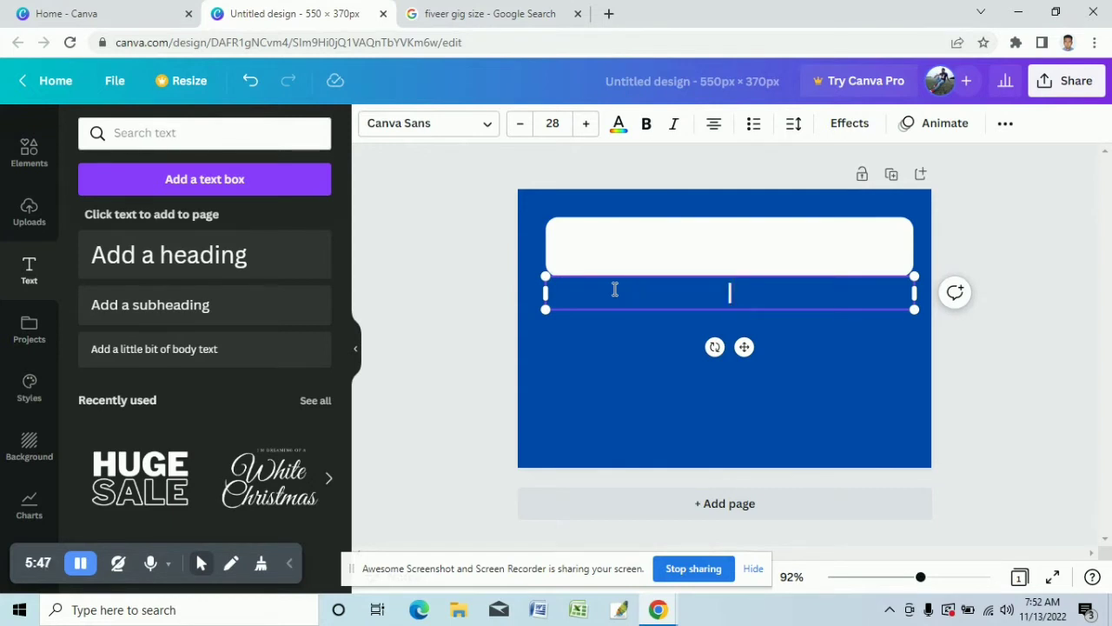
Step: Enter "I want to create a f gig" as the heading text
{"action": "type", "text": "Iwant "}
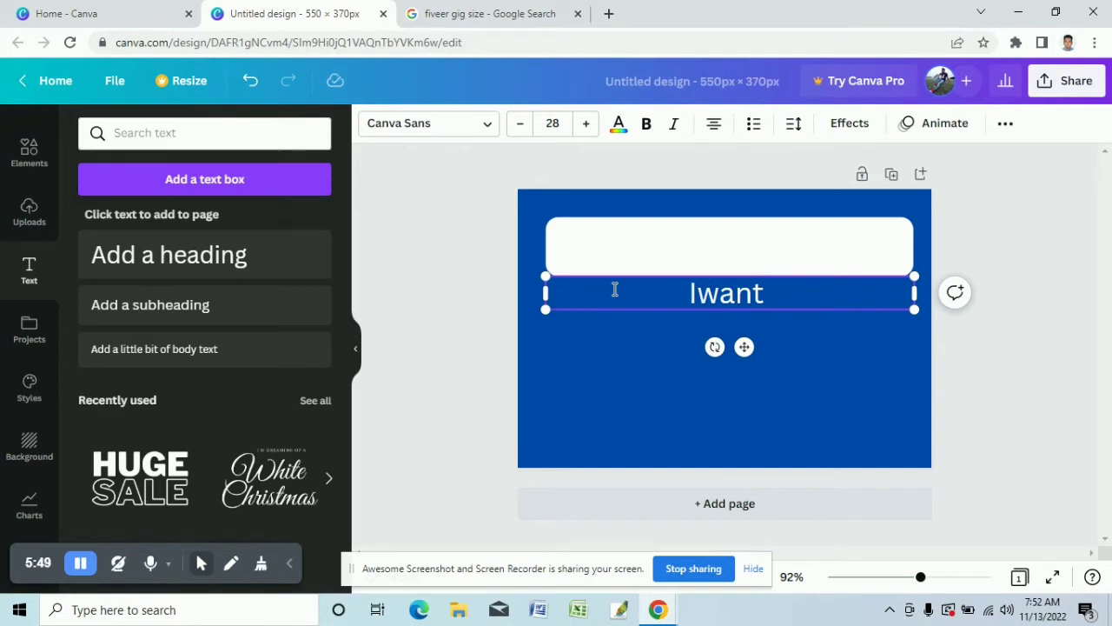
{"action": "type", "text": "to cr"}
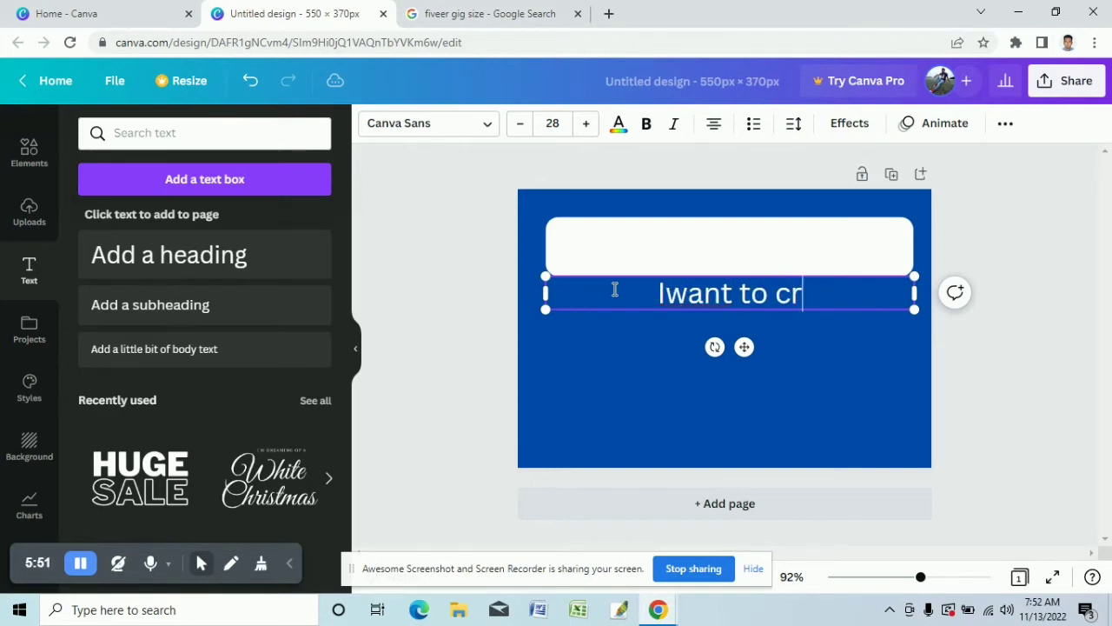
{"action": "type", "text": "eate"}
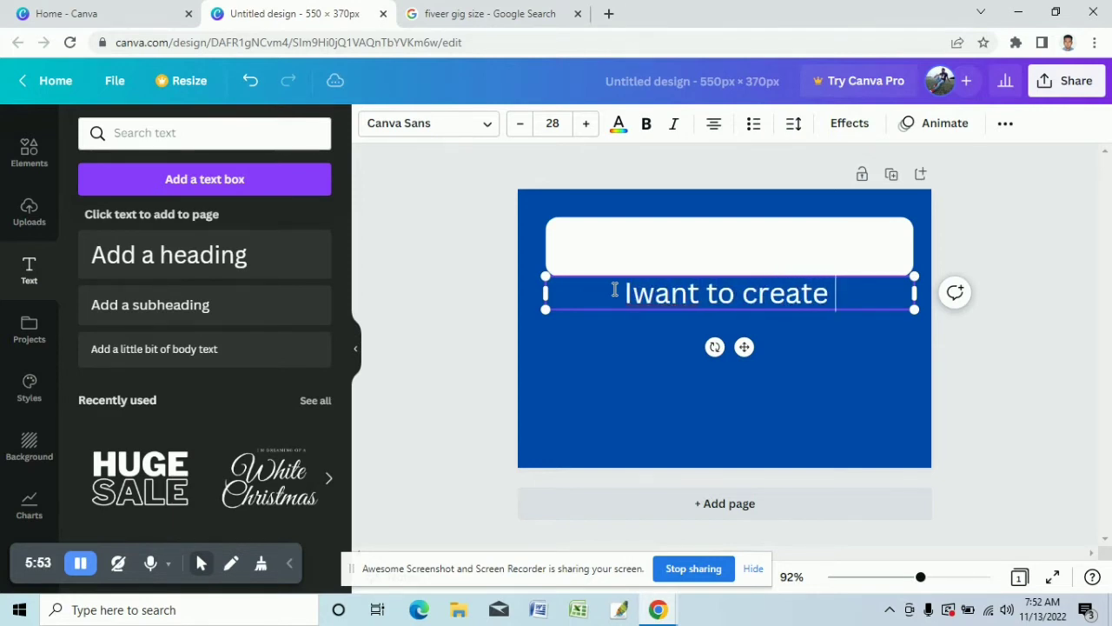
{"action": "type", "text": " f"}
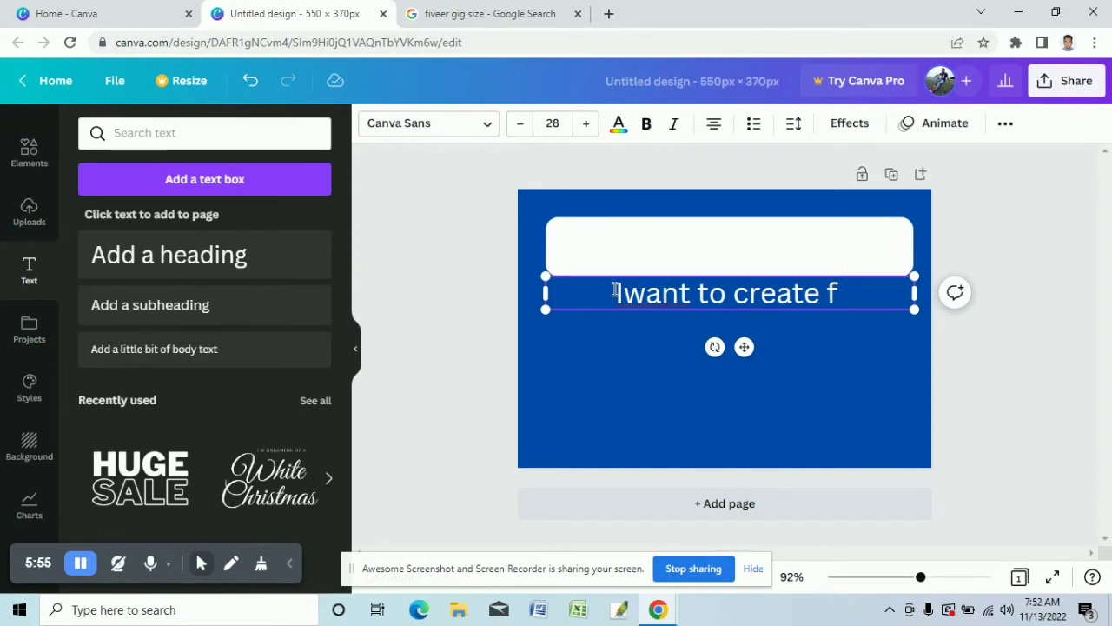
{"action": "key", "text": "BackSpace"}
{"action": "key", "text": "BackSpace"}
{"action": "type", "text": "a "}
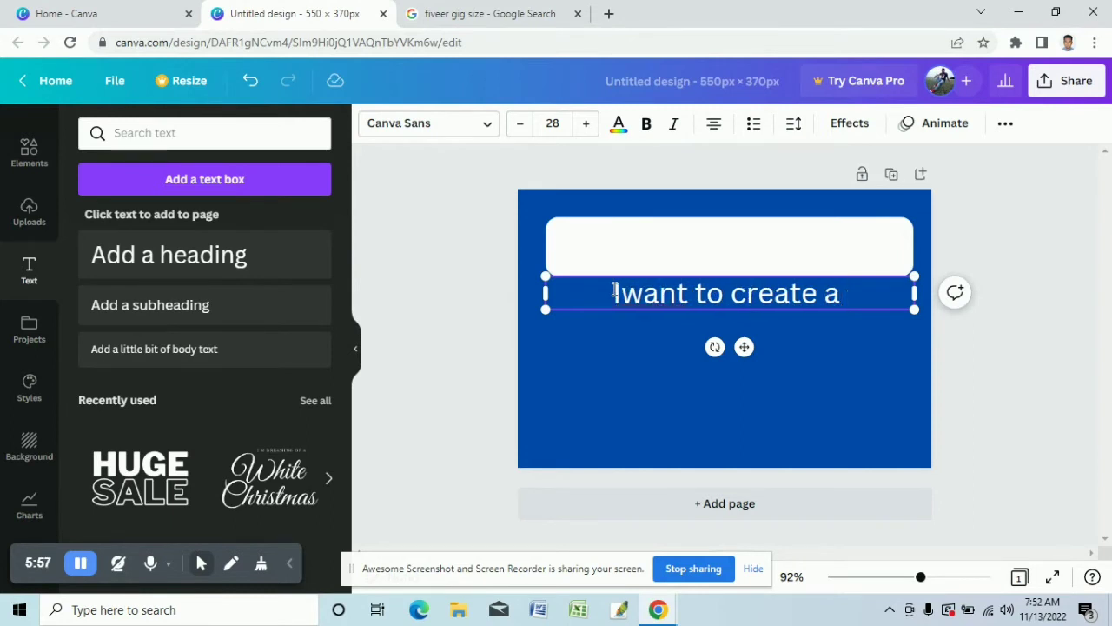
{"action": "type", "text": "f gig"}
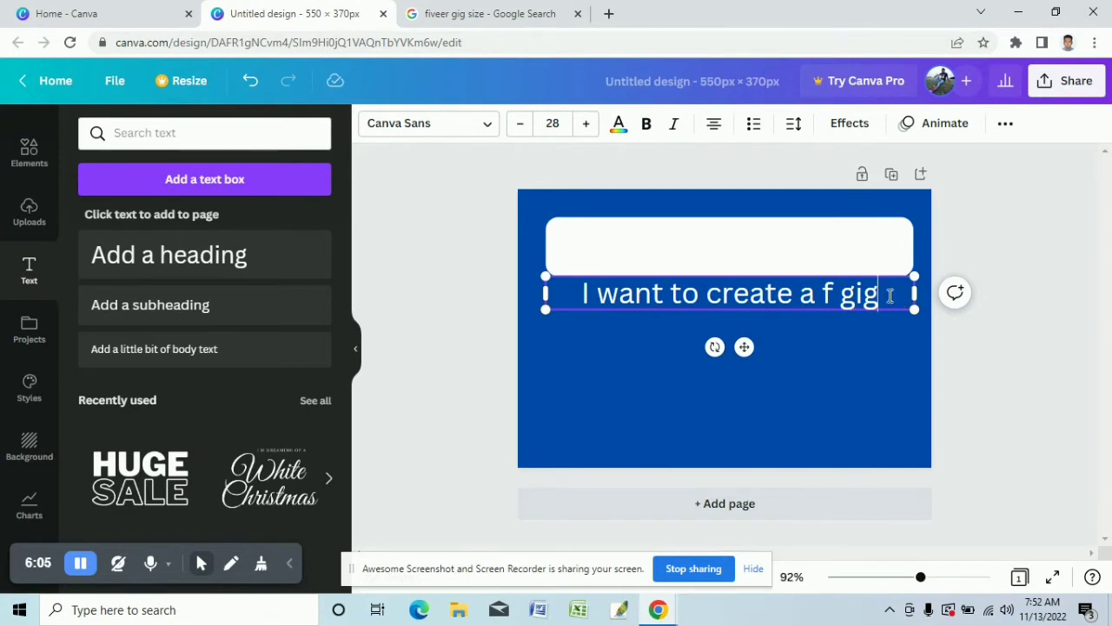
Step: Colour the whole heading text bright red (#ff1616)
{"action": "left_click_drag", "start_coordinate": [888, 296], "coordinate": [586, 297]}
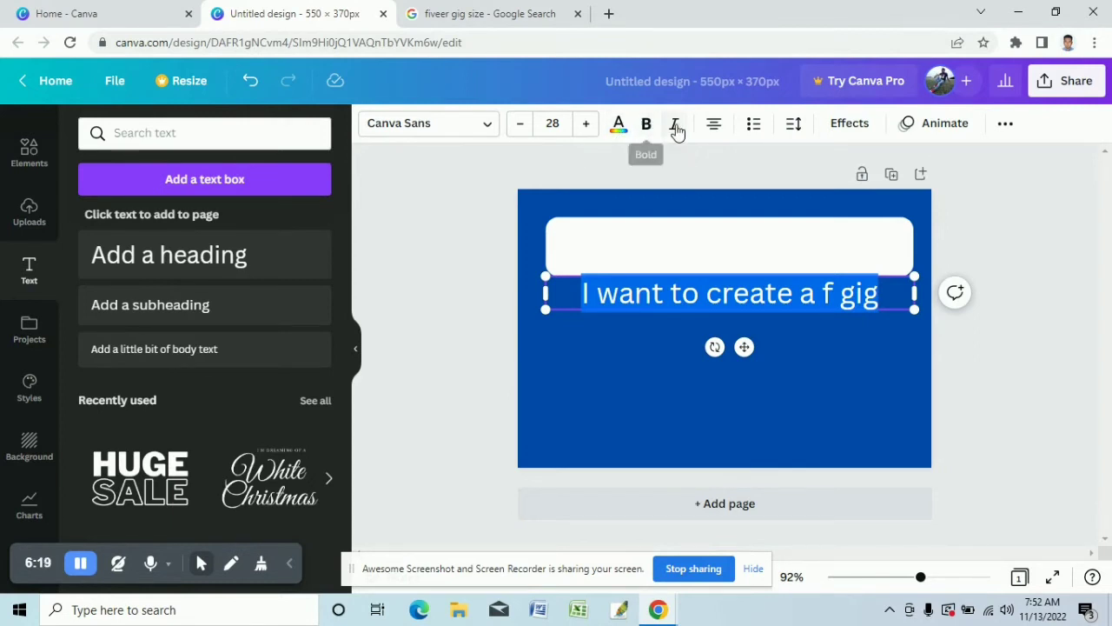
{"action": "left_click", "coordinate": [619, 131]}
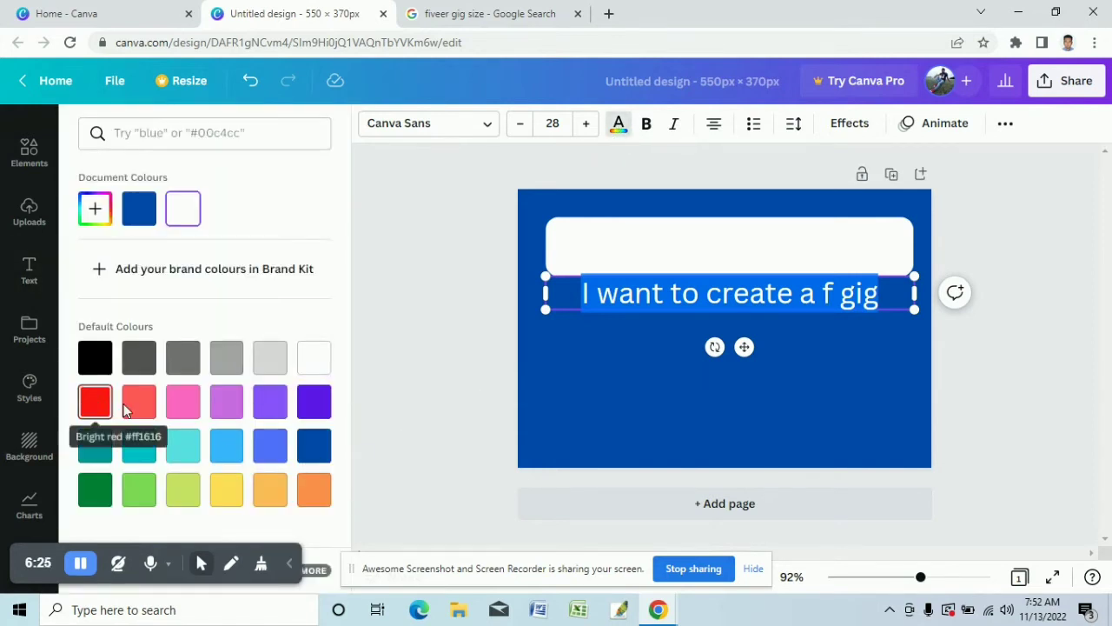
{"action": "left_click", "coordinate": [95, 402]}
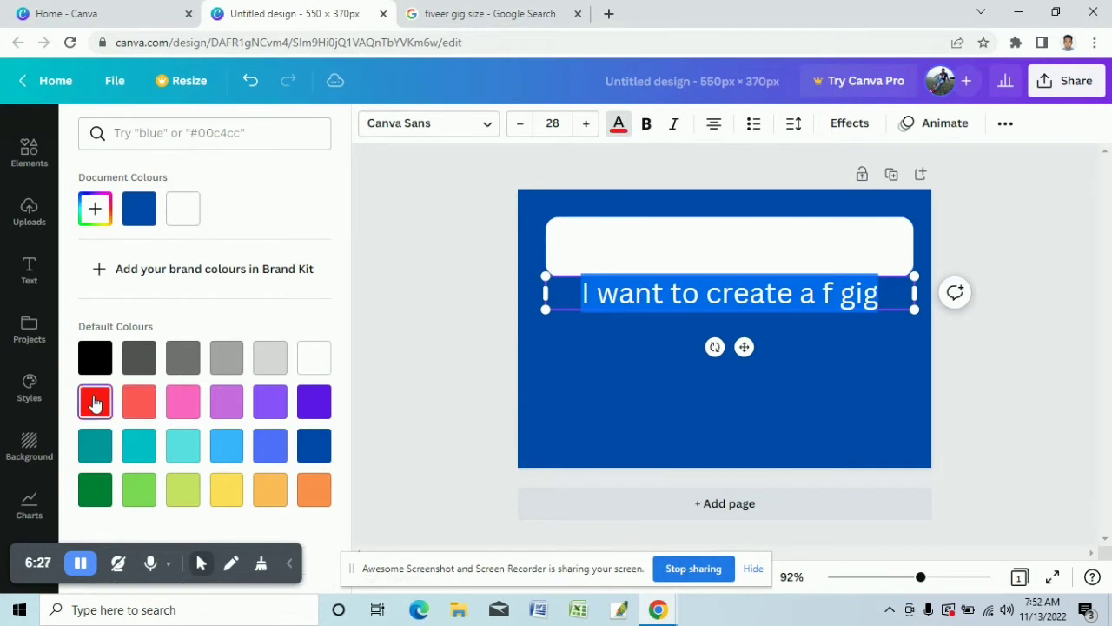
{"action": "key", "text": "Escape"}
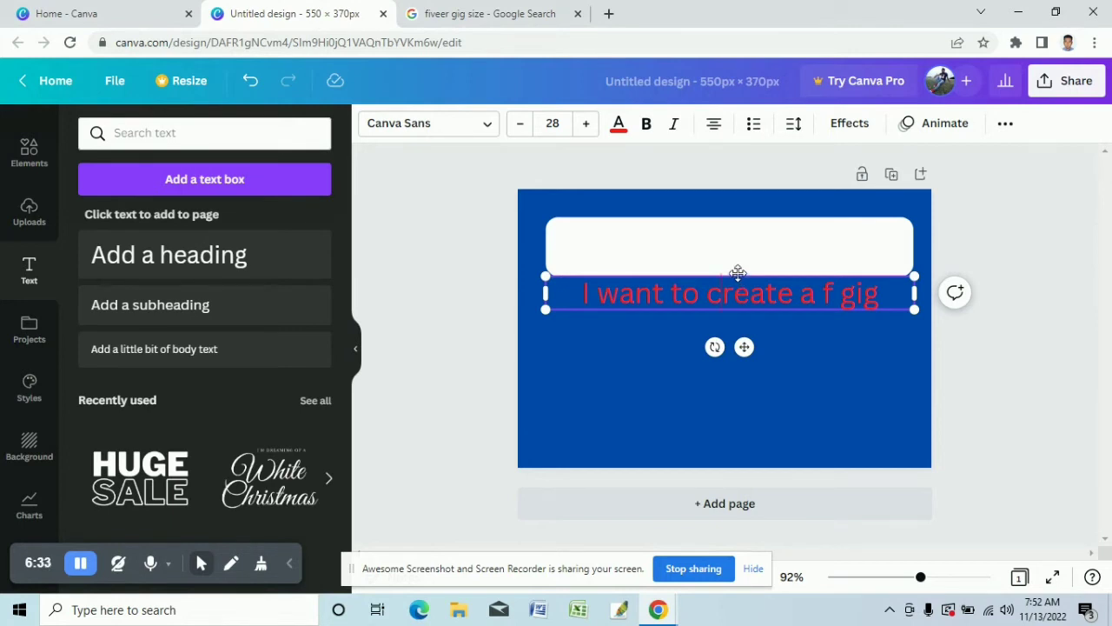
Step: Move the red heading up onto the white bar and make its text bold
{"action": "left_click_drag", "start_coordinate": [738, 273], "coordinate": [732, 227]}
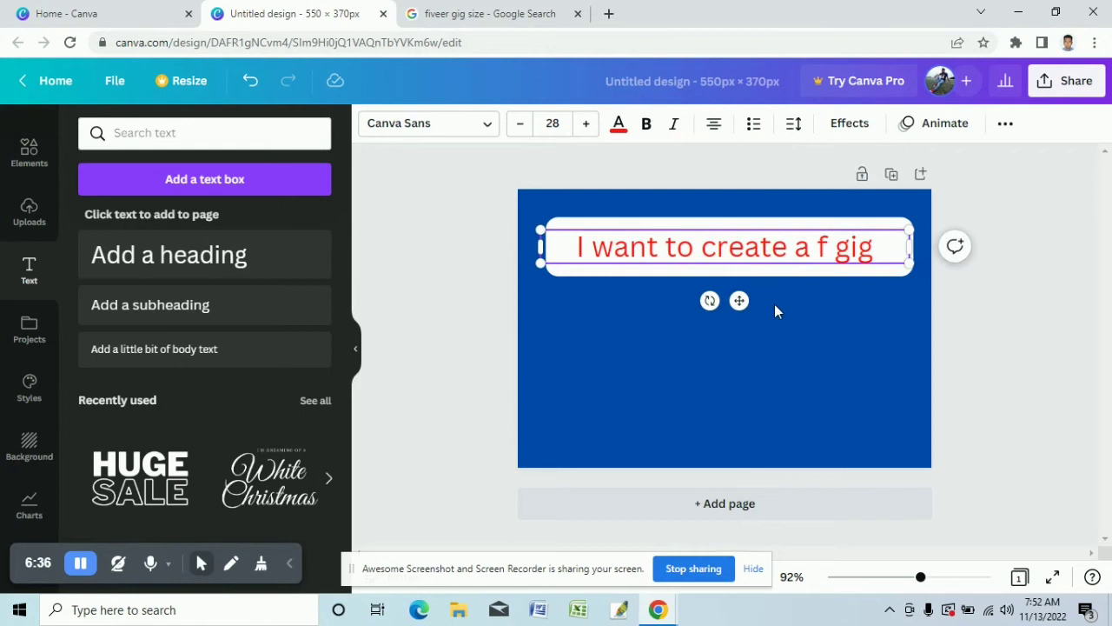
{"action": "triple_click", "coordinate": [780, 251]}
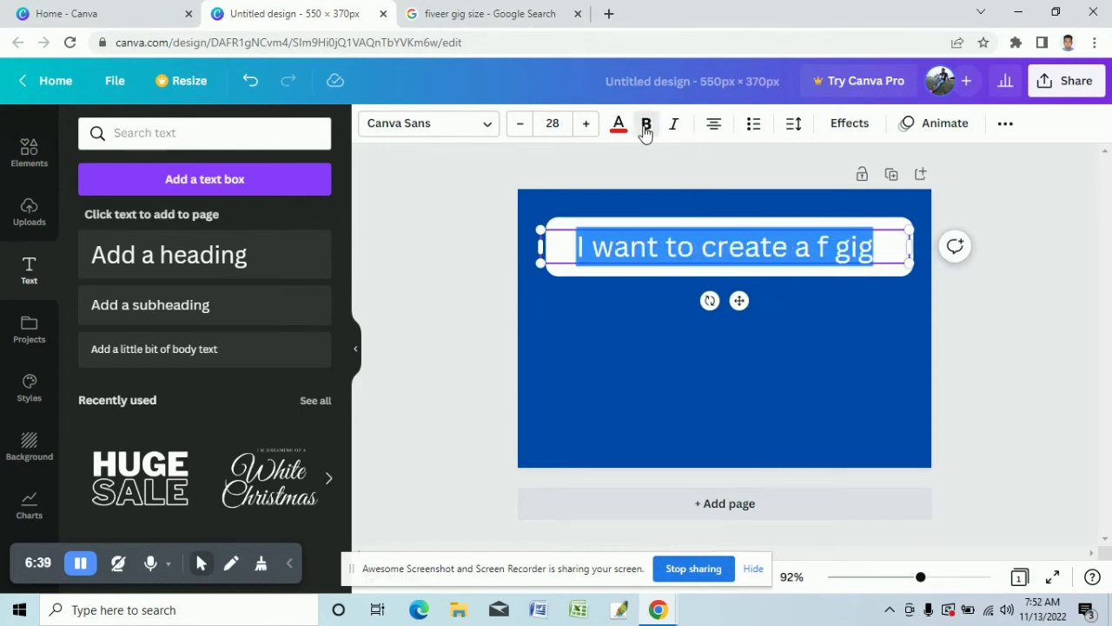
{"action": "left_click", "coordinate": [646, 124]}
{"action": "left_click", "coordinate": [644, 335]}
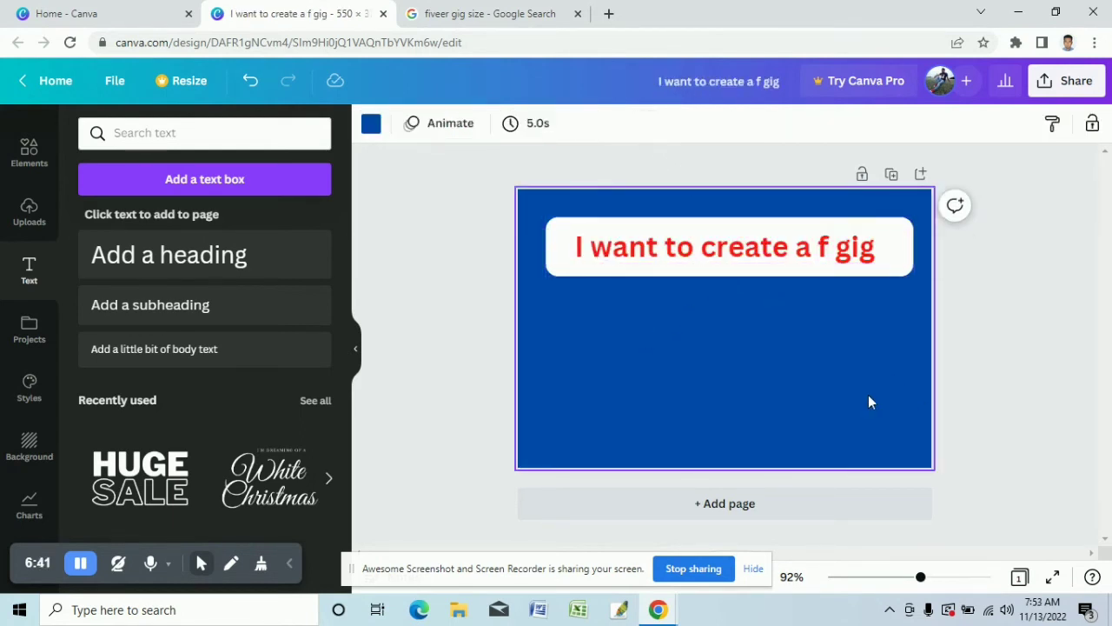
Step: Widen the heading's text box on both sides so that it extends past the page edges
{"action": "triple_click", "coordinate": [757, 249]}
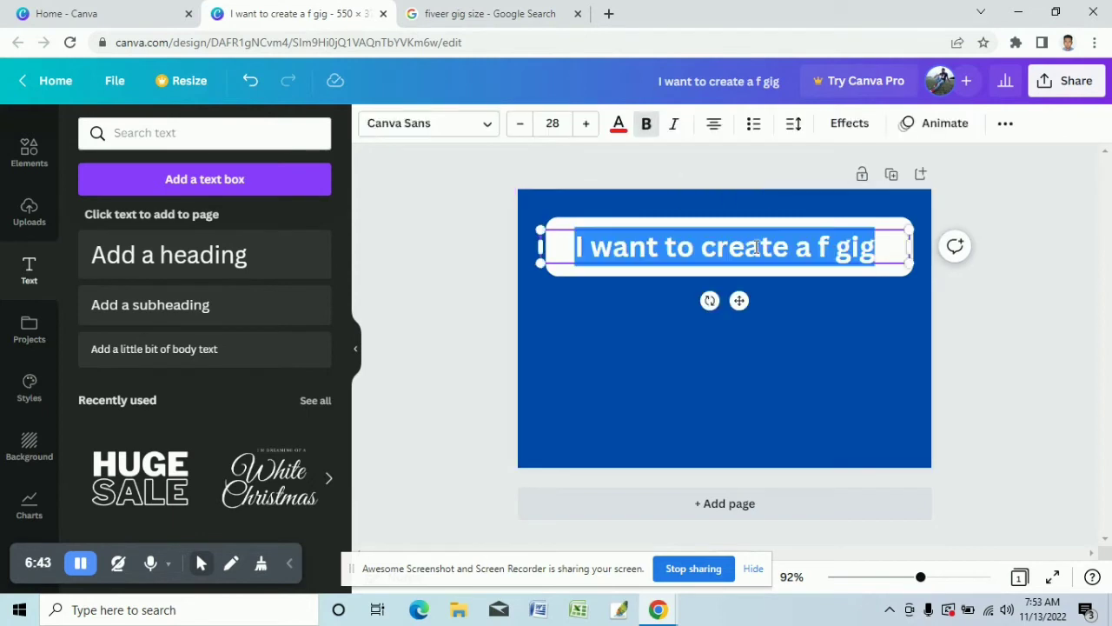
{"action": "left_click_drag", "start_coordinate": [910, 248], "coordinate": [959, 237]}
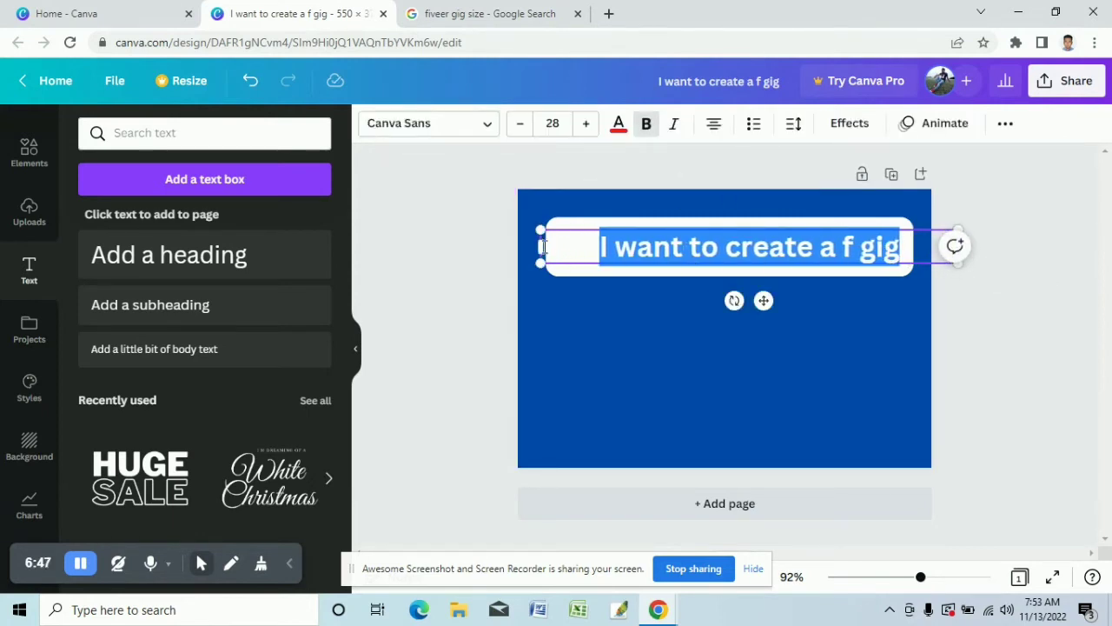
{"action": "left_click_drag", "start_coordinate": [540, 248], "coordinate": [442, 240]}
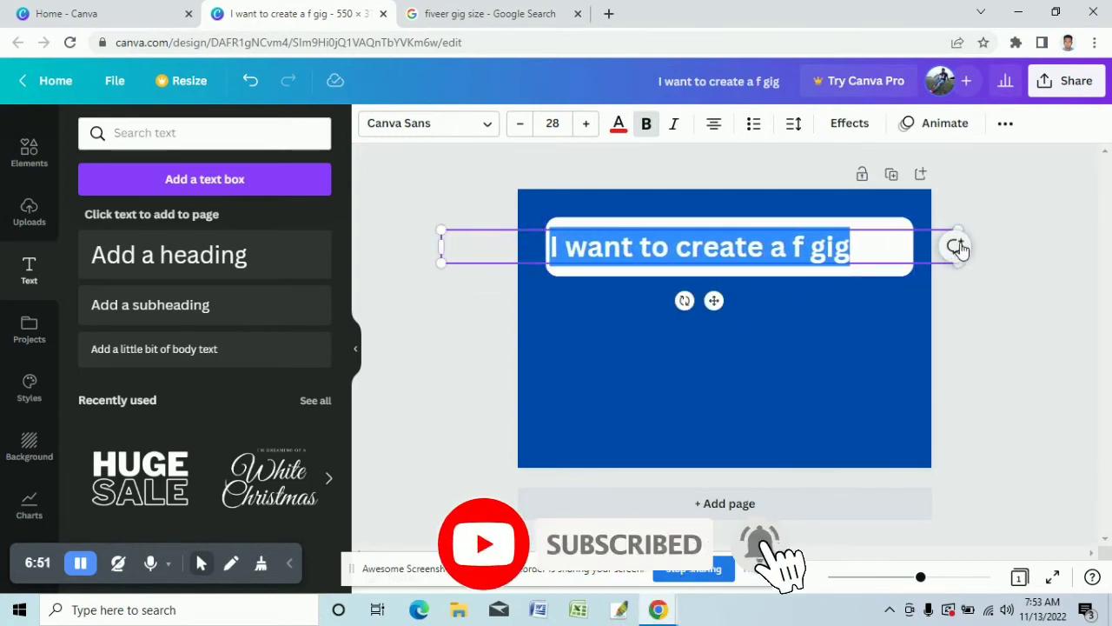
{"action": "left_click", "coordinate": [801, 247]}
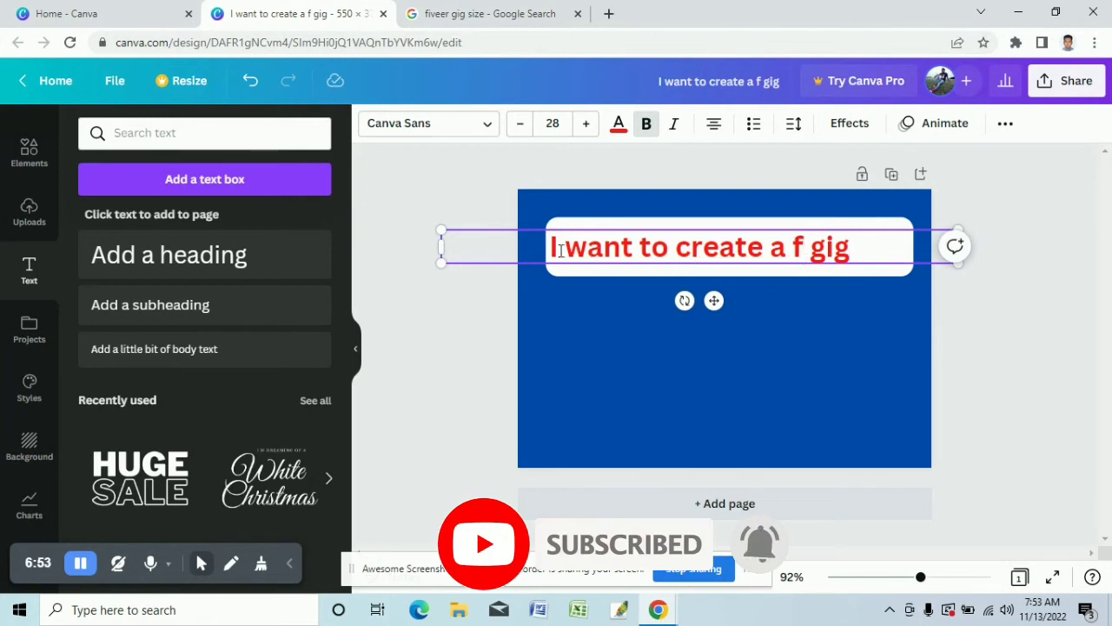
Step: Italicize the whole heading and shift it slightly to the right to centre it on the white bar
{"action": "left_click_drag", "start_coordinate": [856, 252], "coordinate": [548, 248]}
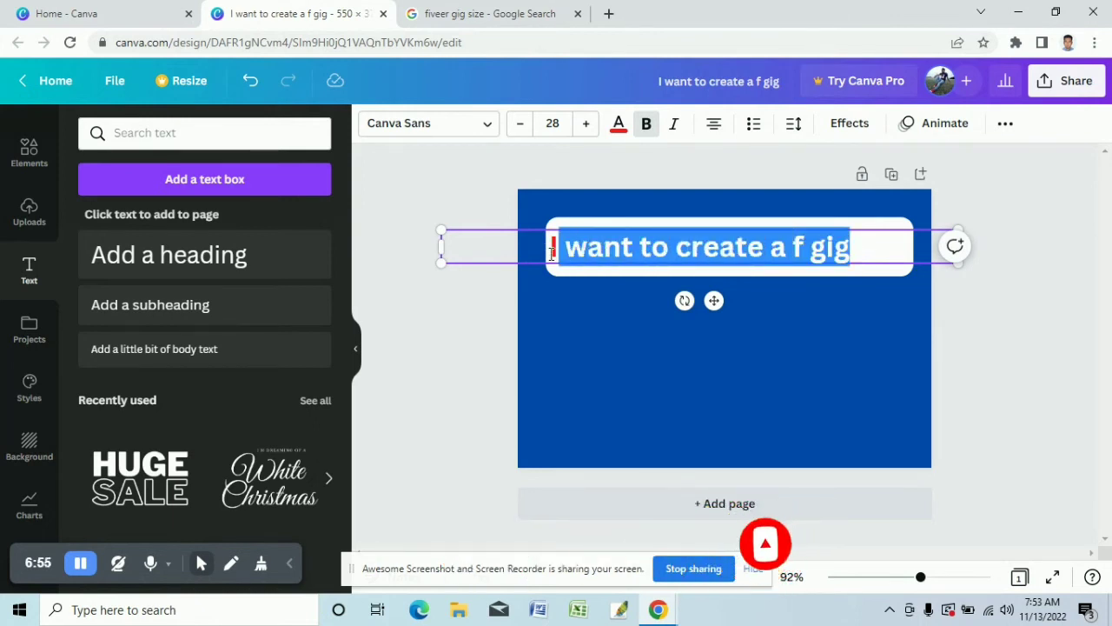
{"action": "left_click", "coordinate": [675, 130]}
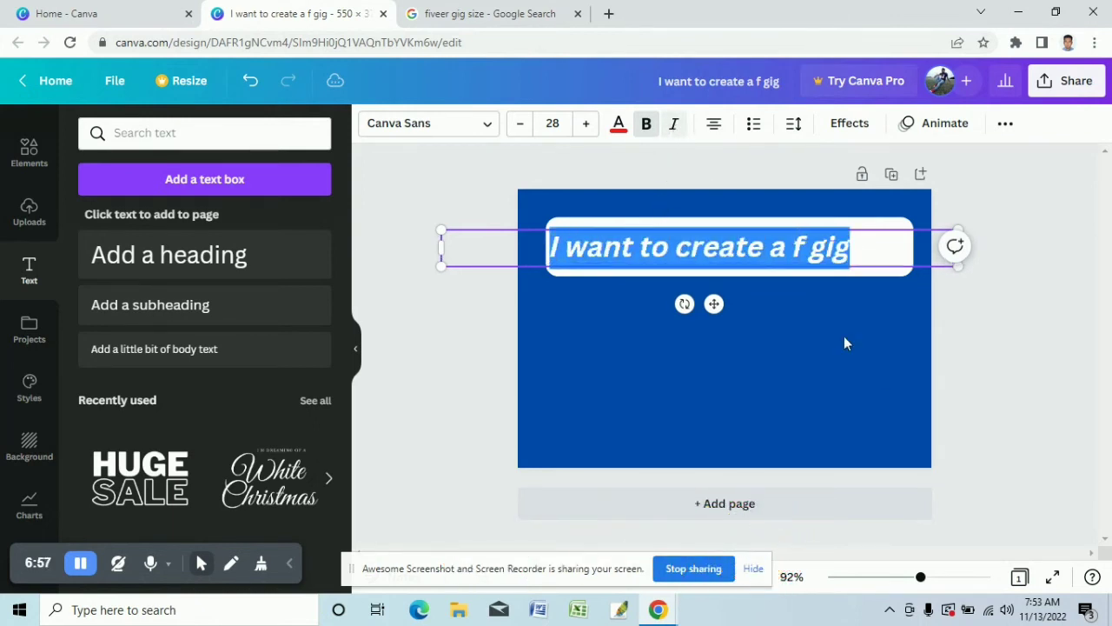
{"action": "left_click", "coordinate": [847, 357]}
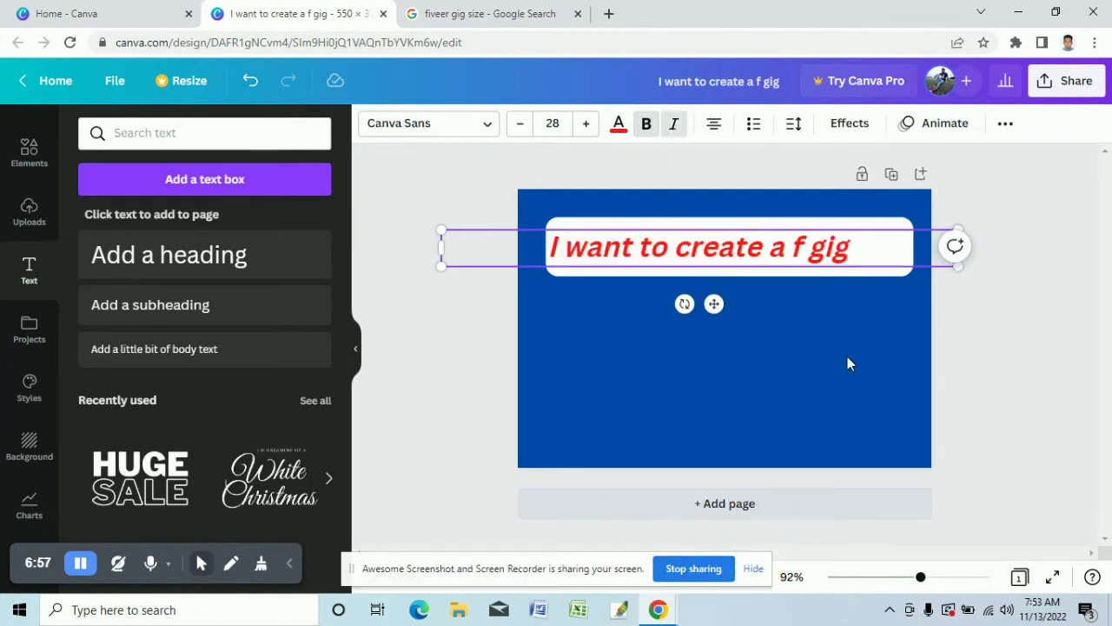
{"action": "left_click", "coordinate": [619, 248]}
{"action": "left_click_drag", "start_coordinate": [623, 246], "coordinate": [640, 245]}
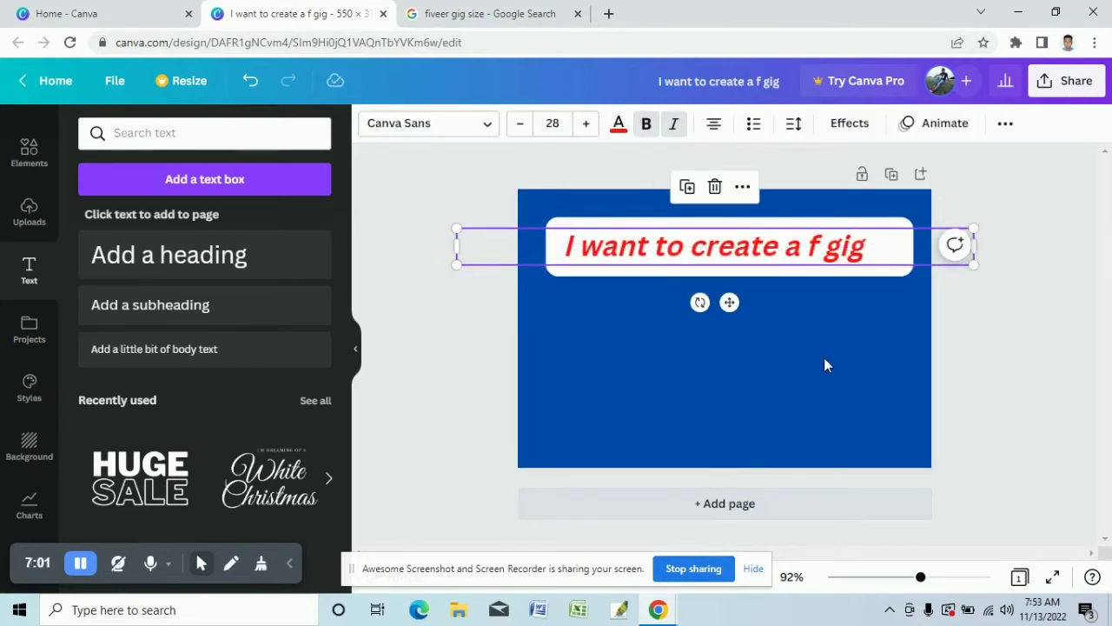
{"action": "left_click", "coordinate": [826, 365]}
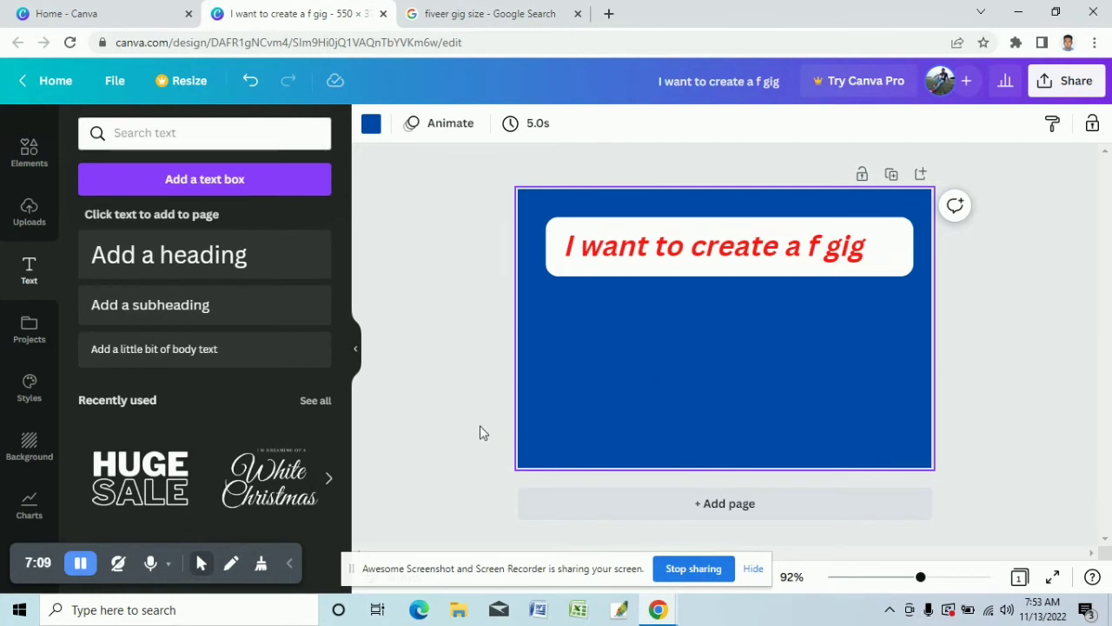
Step: Add a circle shape, place it below the left end of the white bar and enlarge it about one and a half times
{"action": "left_click", "coordinate": [26, 155]}
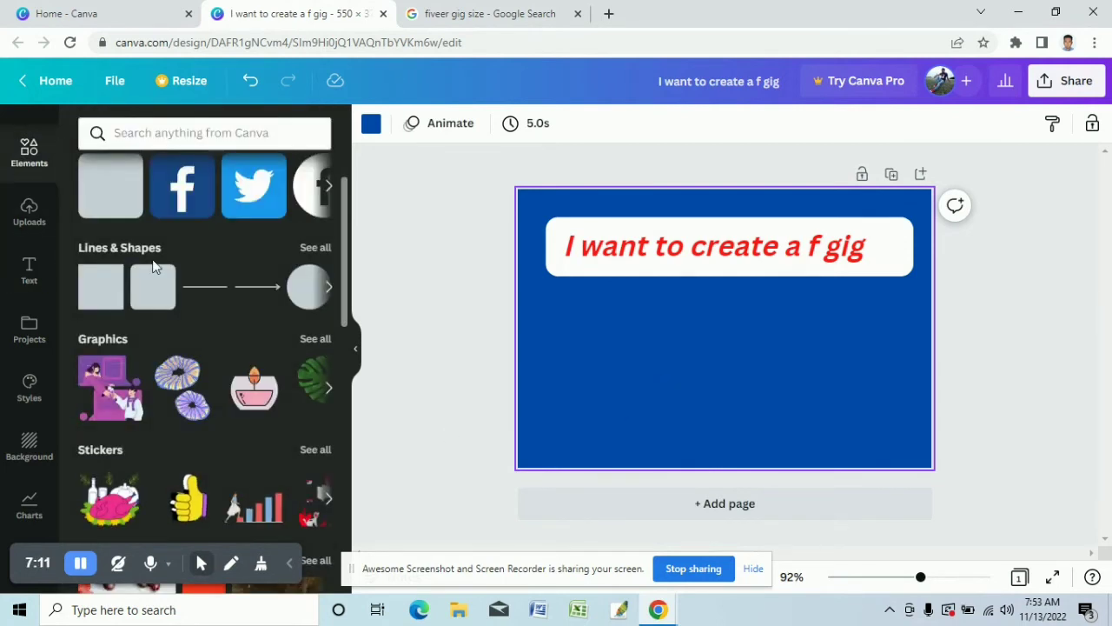
{"action": "left_click", "coordinate": [329, 288]}
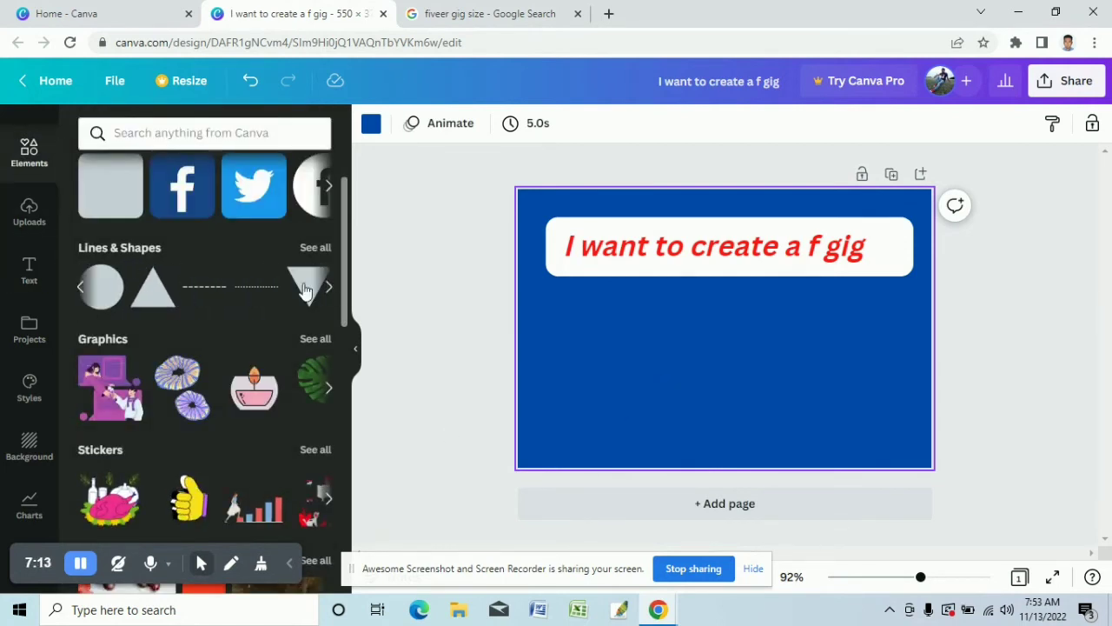
{"action": "left_click", "coordinate": [95, 290]}
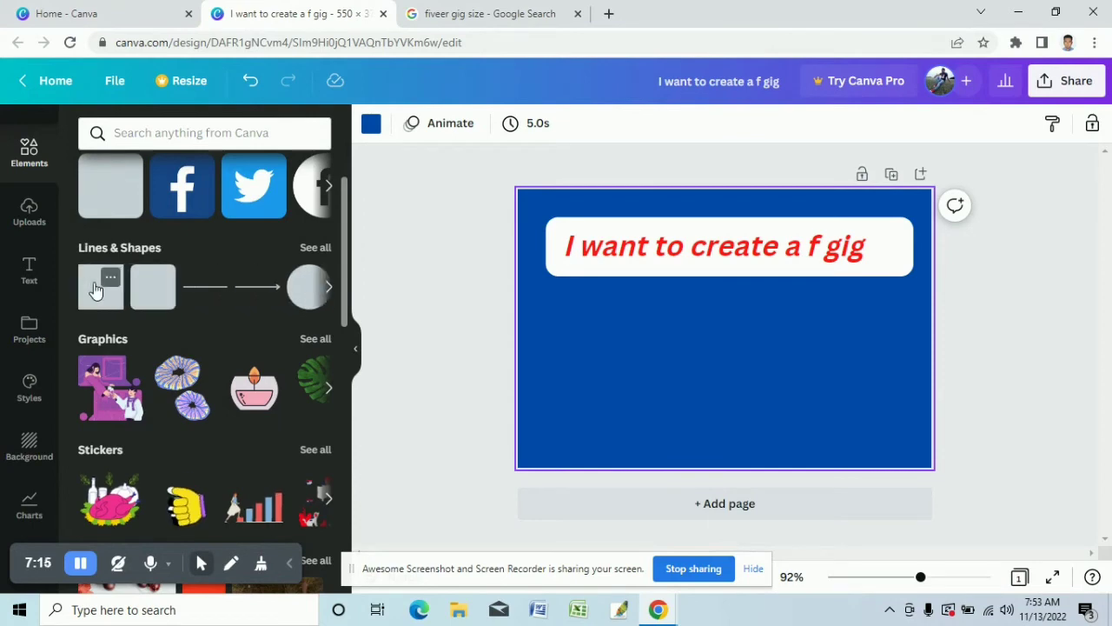
{"action": "left_click", "coordinate": [300, 298]}
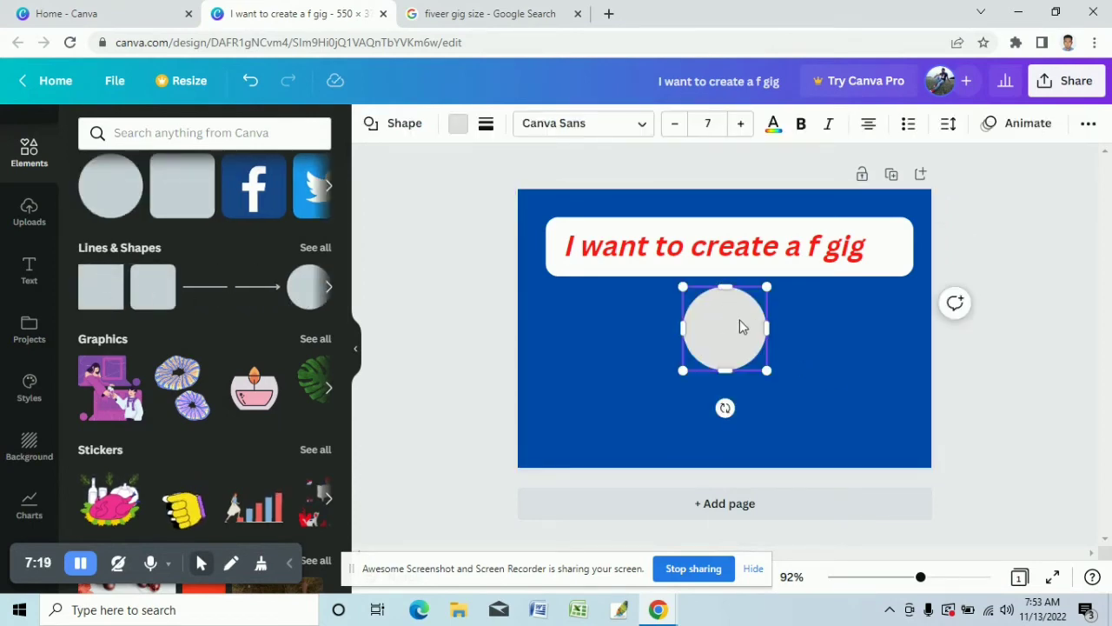
{"action": "left_click_drag", "start_coordinate": [740, 325], "coordinate": [591, 327]}
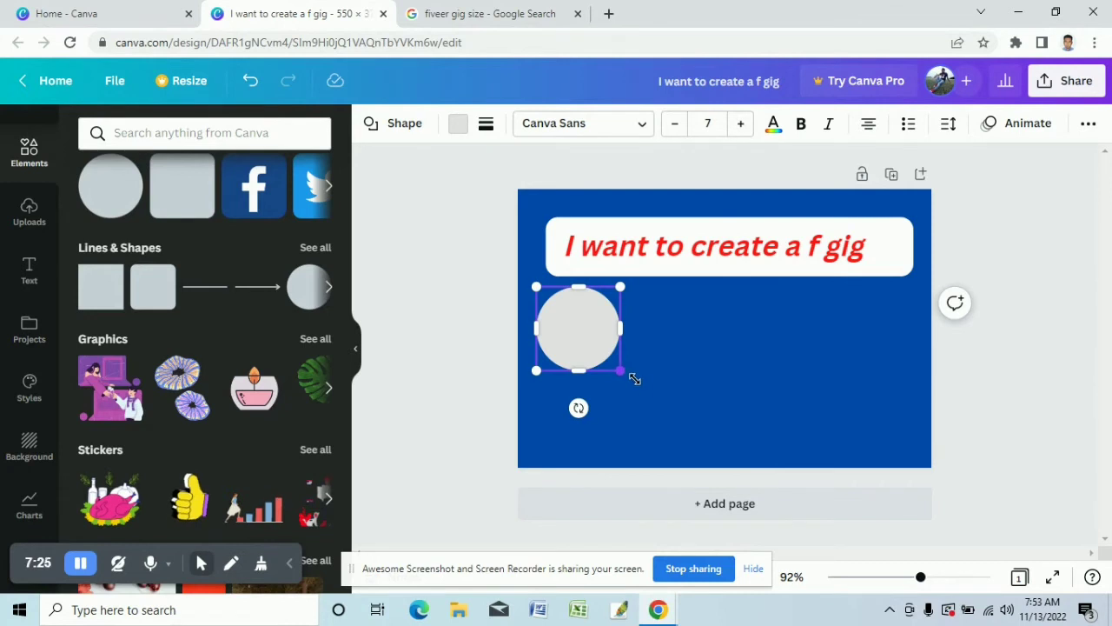
{"action": "left_click_drag", "start_coordinate": [635, 379], "coordinate": [674, 396]}
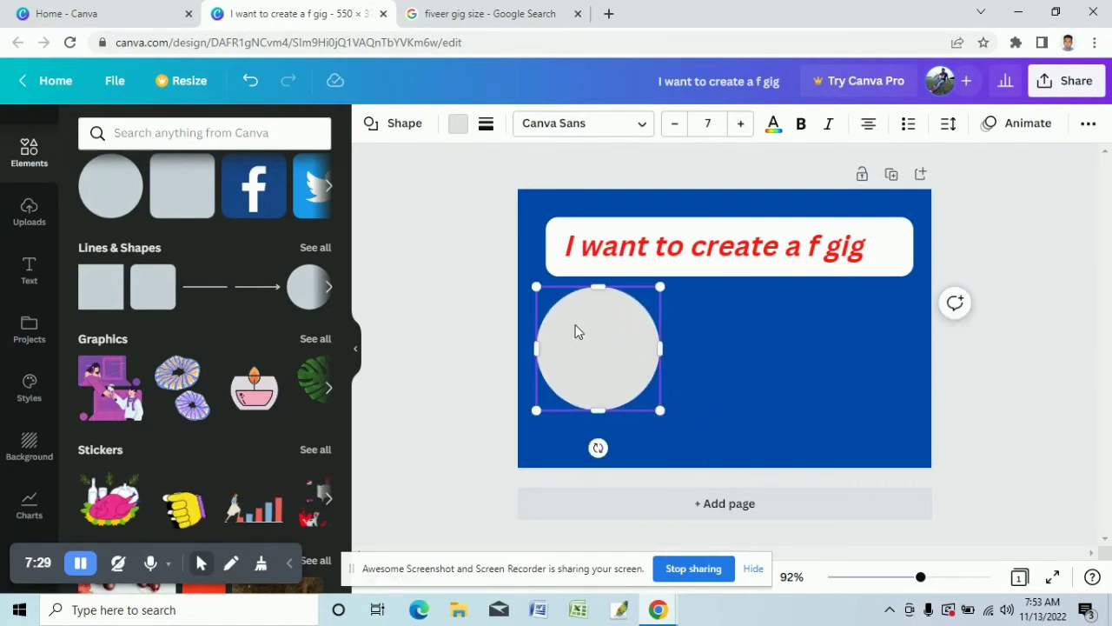
Step: Fill the circle with the same bright red as the heading
{"action": "left_click", "coordinate": [459, 126]}
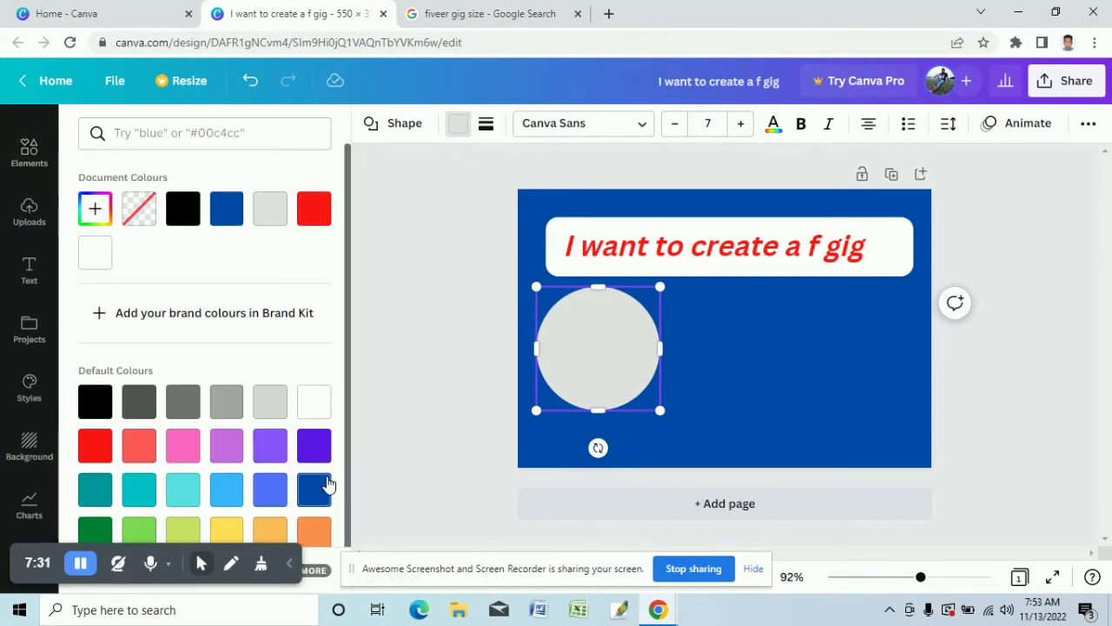
{"action": "left_click", "coordinate": [315, 210]}
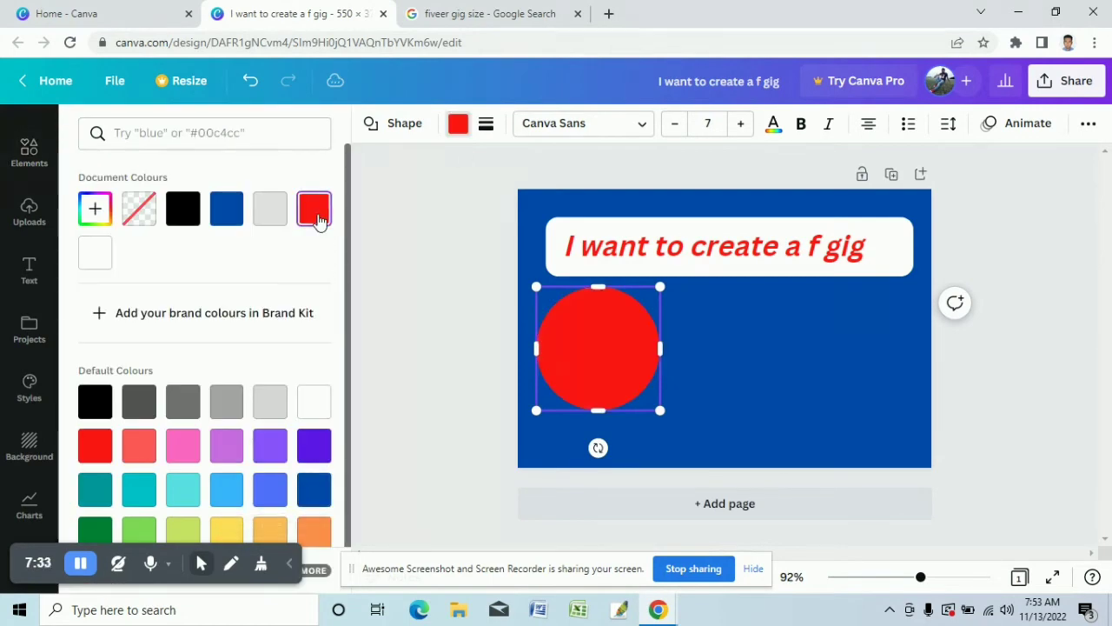
{"action": "left_click", "coordinate": [762, 327]}
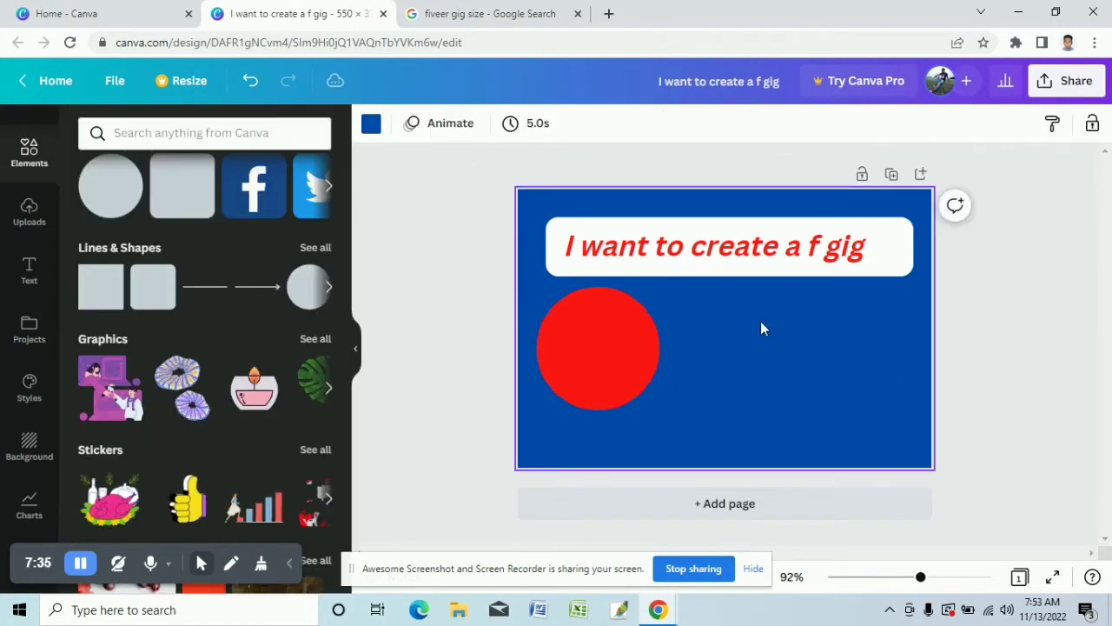
Step: Reposition the red circle just below the white bar, aligned with the bar's left edge
{"action": "left_click", "coordinate": [562, 335]}
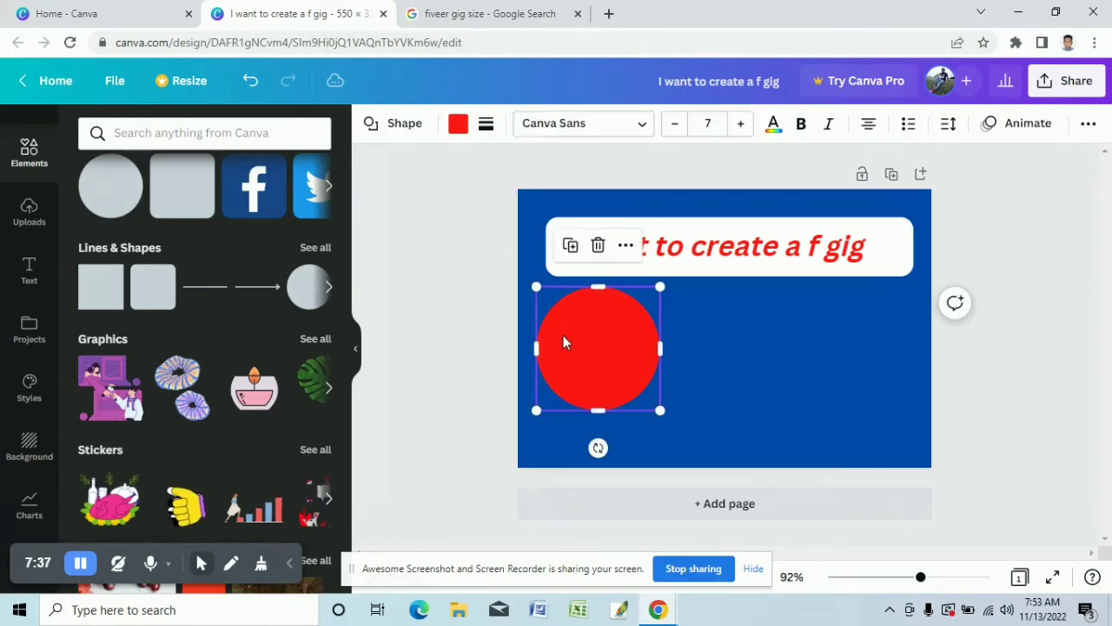
{"action": "left_click_drag", "start_coordinate": [573, 340], "coordinate": [598, 330]}
{"action": "left_click", "coordinate": [736, 352]}
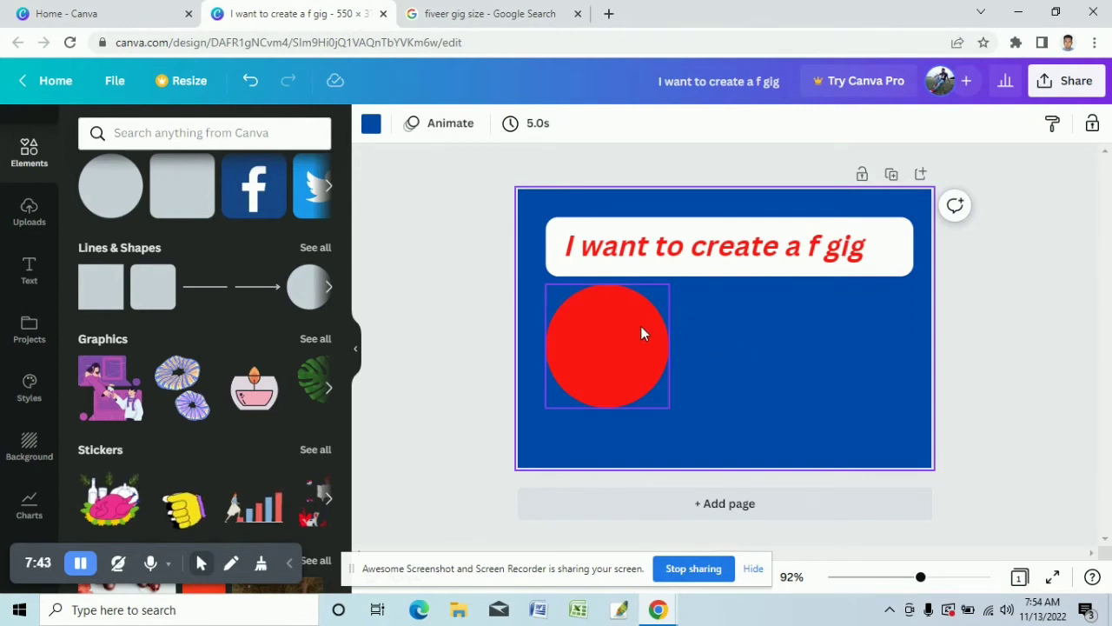
{"action": "left_click", "coordinate": [621, 339]}
{"action": "left_click_drag", "start_coordinate": [622, 339], "coordinate": [618, 346]}
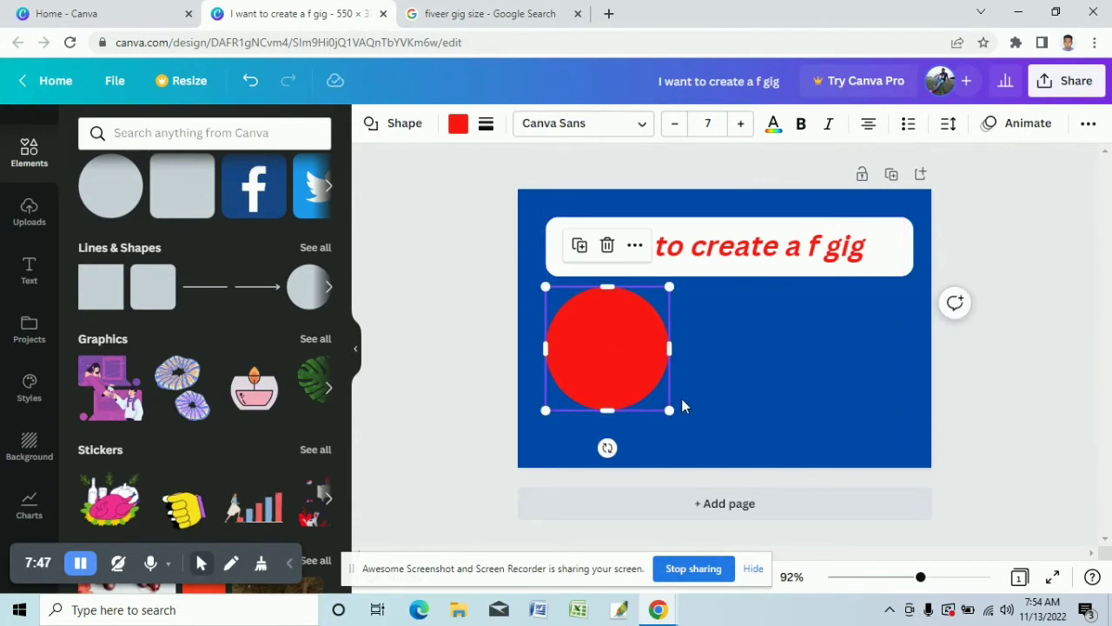
Step: Enlarge the red circle and stretch it into a wide ellipse spanning nearly the width of the white bar
{"action": "left_click_drag", "start_coordinate": [674, 413], "coordinate": [735, 416]}
{"action": "left_click_drag", "start_coordinate": [706, 362], "coordinate": [896, 350]}
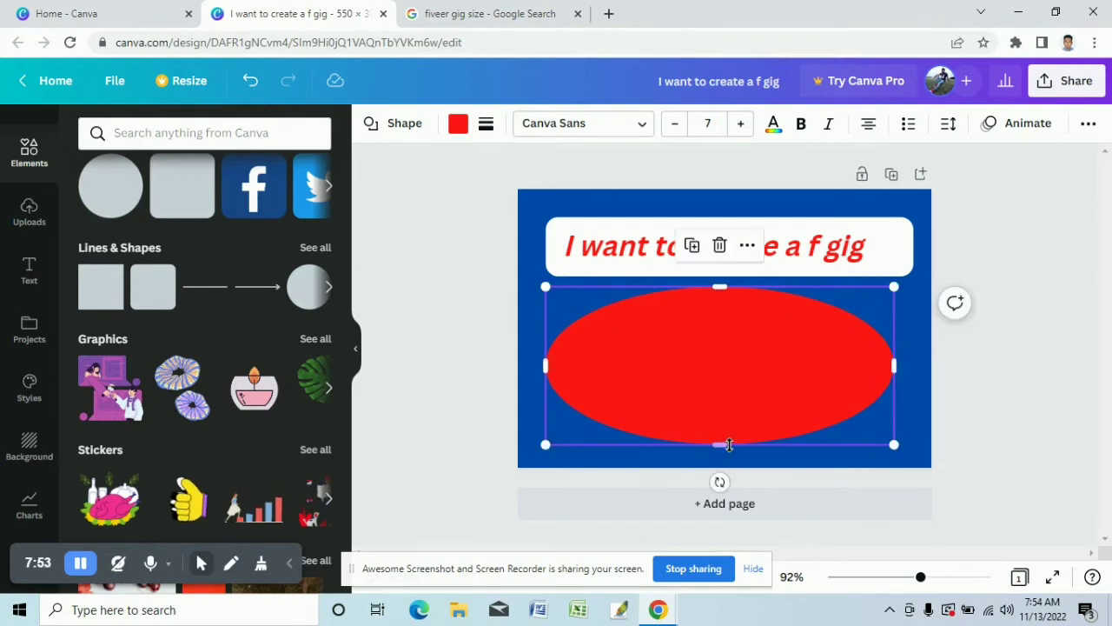
Step: Flatten the red ellipse to about half its height and stretch it to end level with the white bar's right edge
{"action": "left_click_drag", "start_coordinate": [729, 415], "coordinate": [730, 368]}
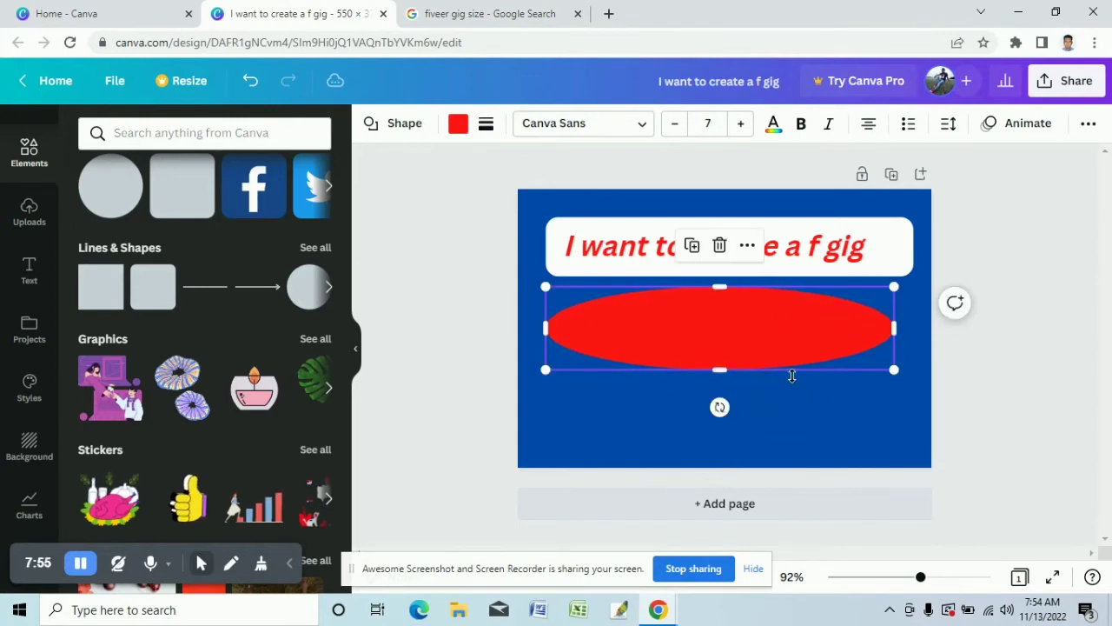
{"action": "left_click_drag", "start_coordinate": [897, 329], "coordinate": [914, 329]}
{"action": "left_click", "coordinate": [761, 323]}
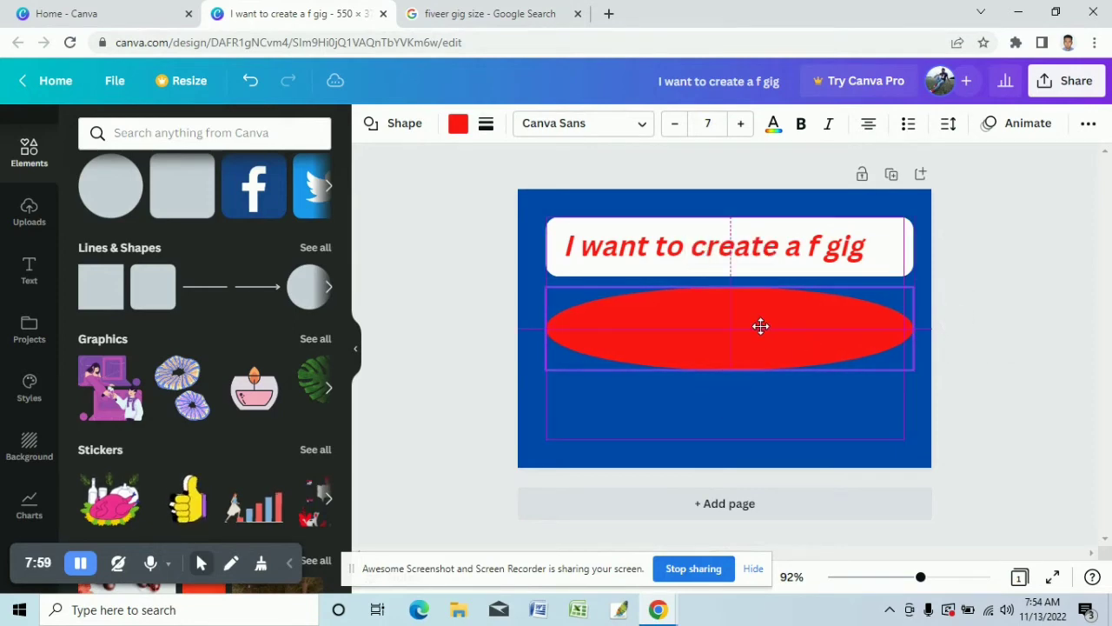
{"action": "left_click", "coordinate": [812, 411]}
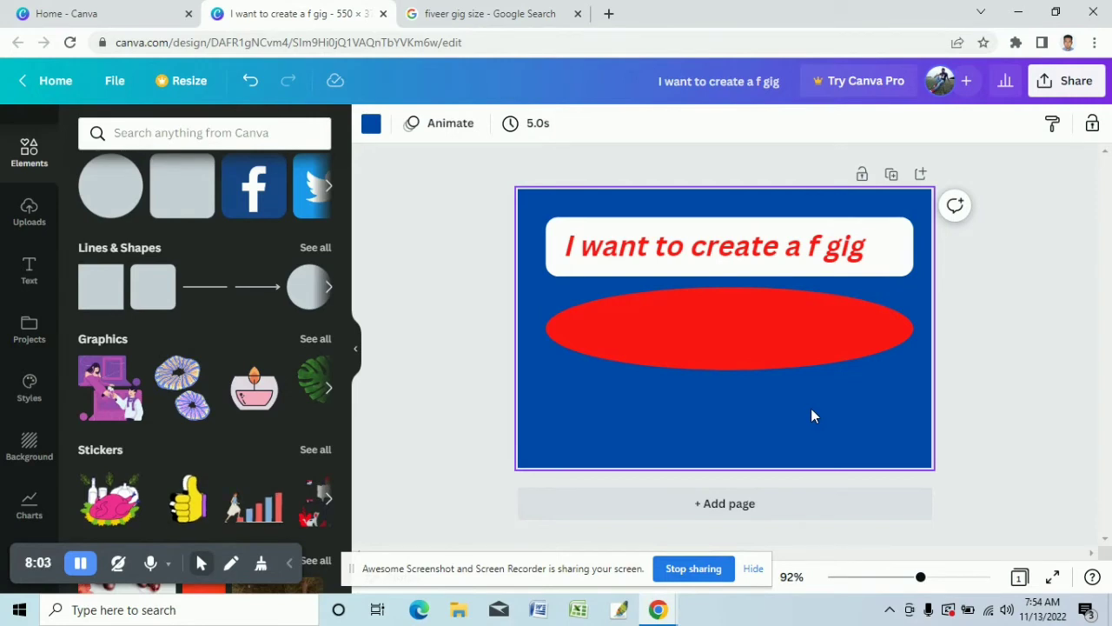
{"action": "left_click", "coordinate": [712, 317]}
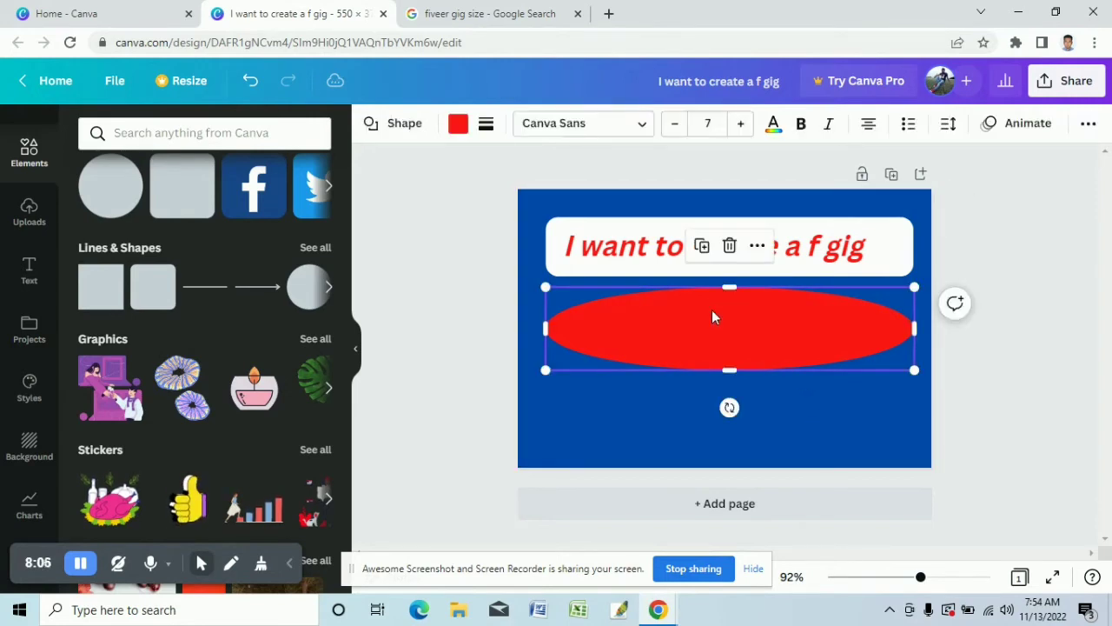
{"action": "left_click", "coordinate": [826, 419]}
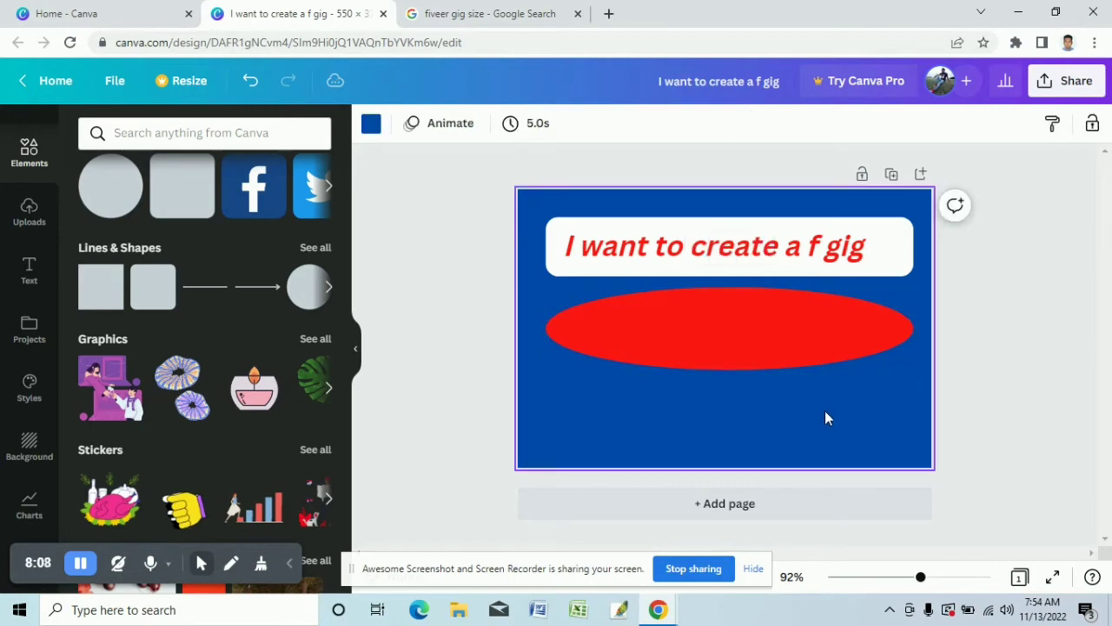
Step: Narrow the red ellipse to about 189 wide by 110 high, keeping its left edge aligned with the white bar
{"action": "left_click", "coordinate": [729, 313]}
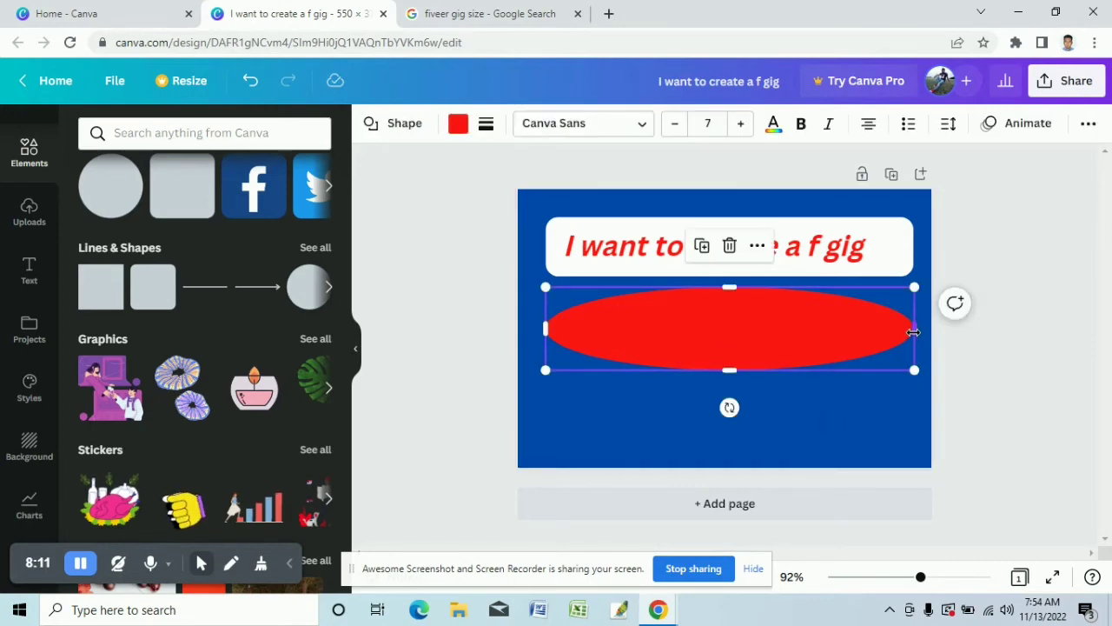
{"action": "left_click_drag", "start_coordinate": [915, 329], "coordinate": [688, 328]}
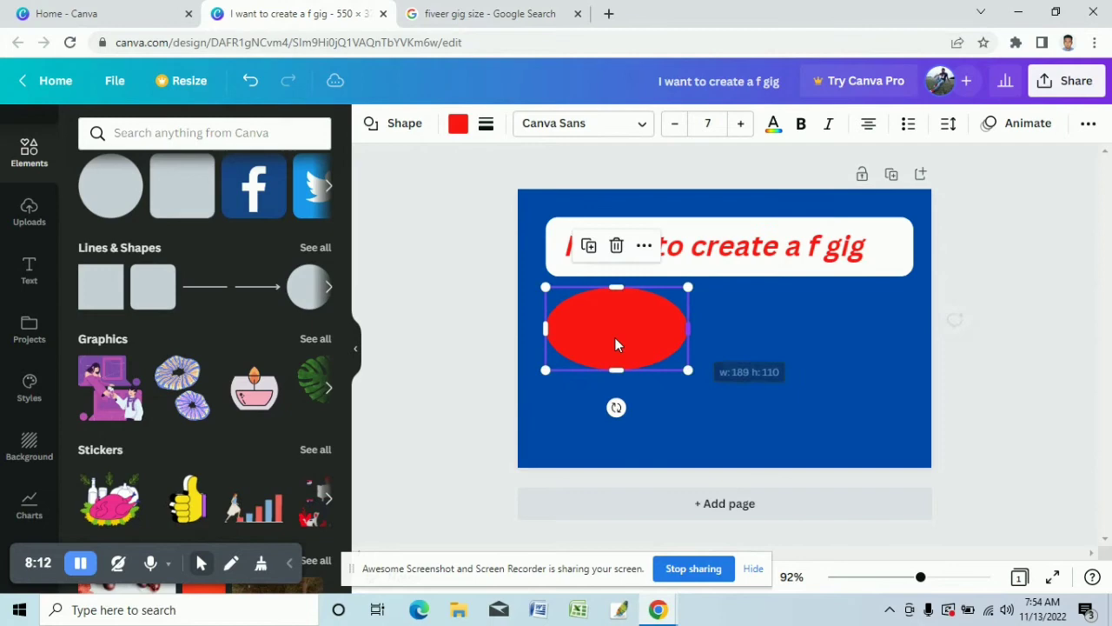
{"action": "left_click", "coordinate": [804, 372]}
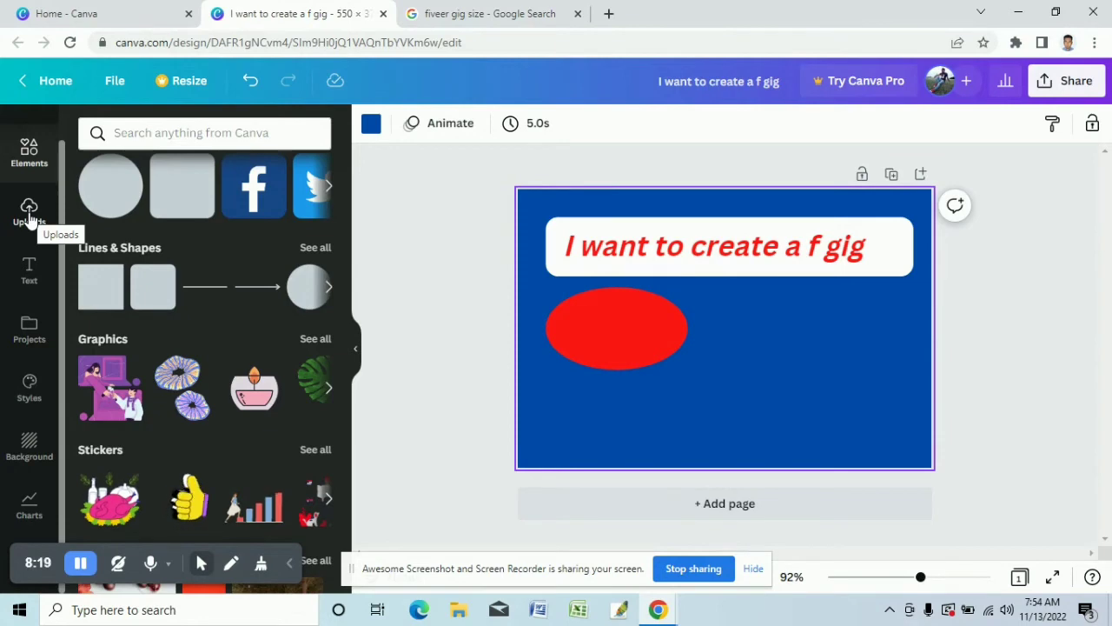
Step: Show the previously uploaded images
{"action": "left_click", "coordinate": [30, 213]}
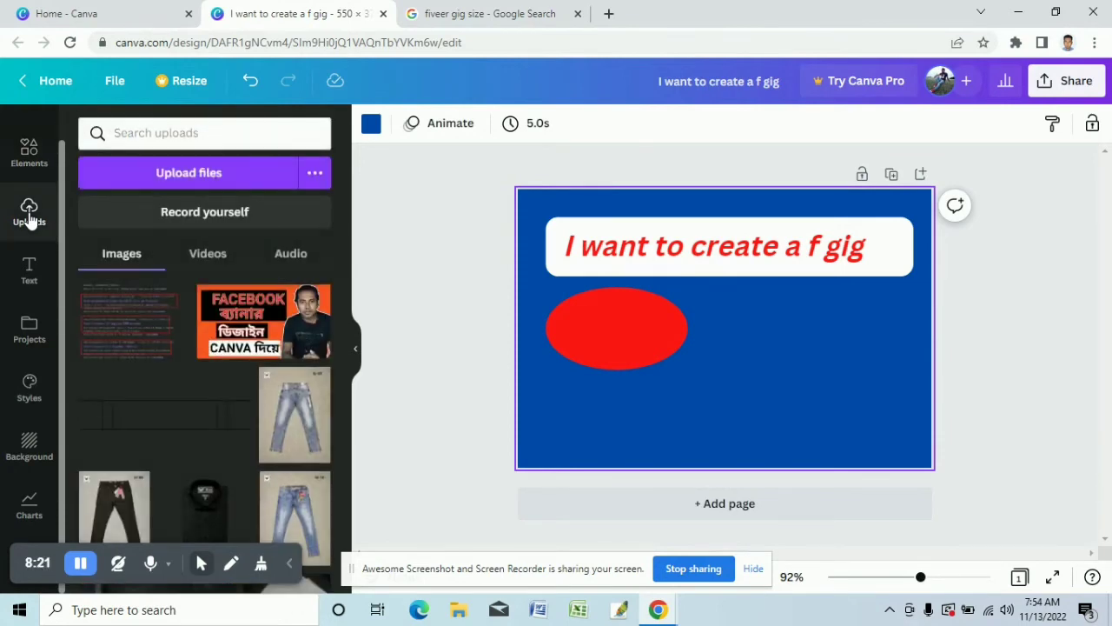
{"action": "scroll", "coordinate": [228, 304], "scroll_direction": "down", "scroll_amount": 2}
{"action": "scroll", "coordinate": [233, 296], "scroll_direction": "up", "scroll_amount": 2}
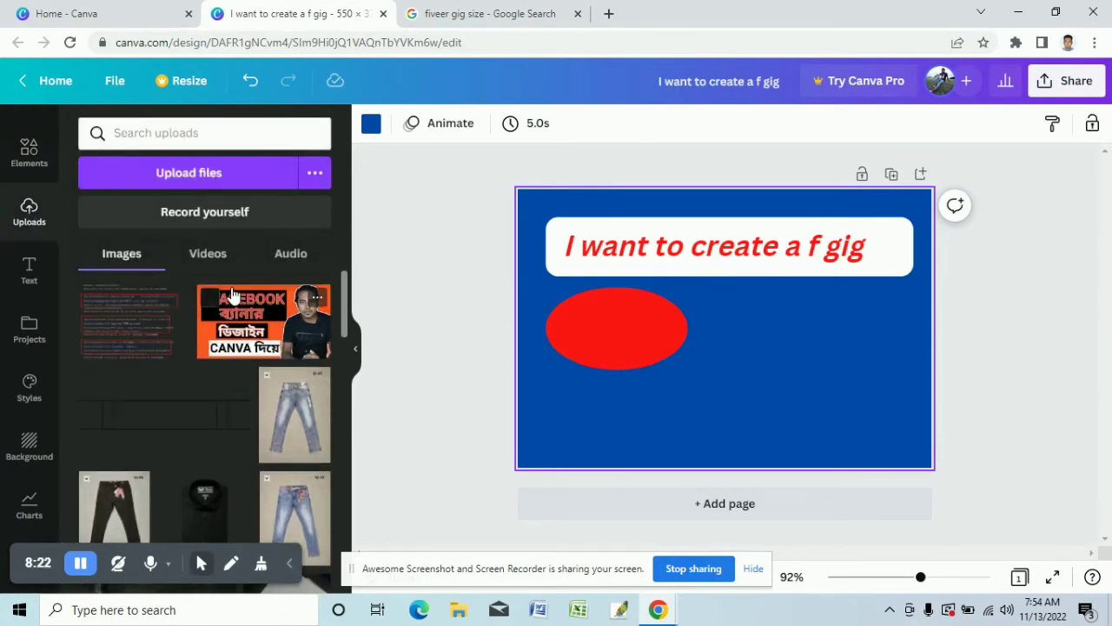
{"action": "left_click", "coordinate": [204, 180]}
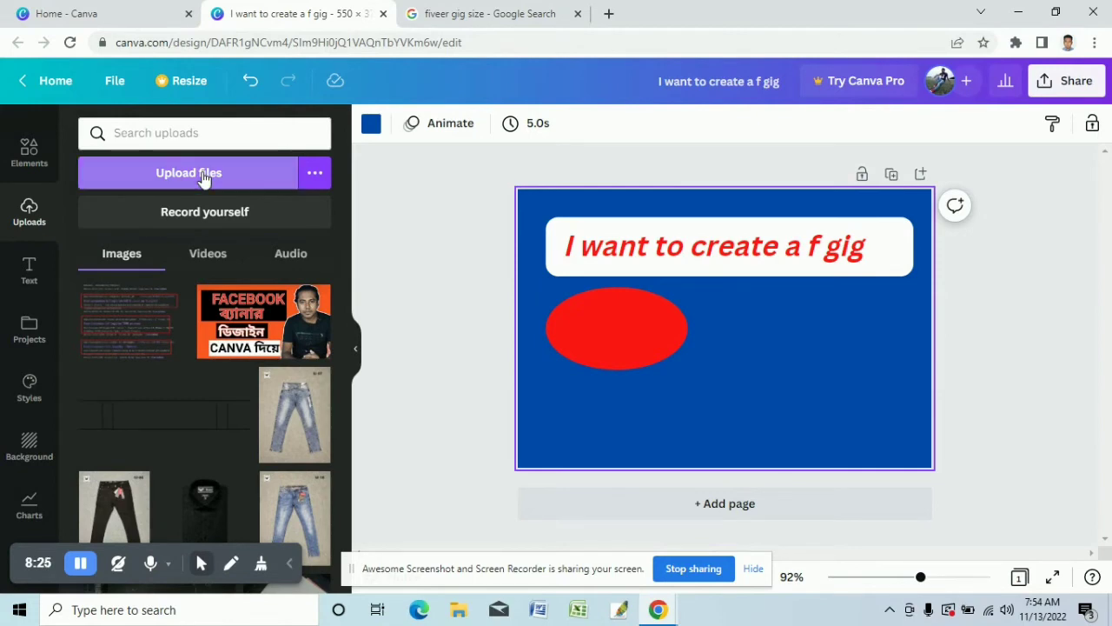
{"action": "left_click", "coordinate": [196, 172]}
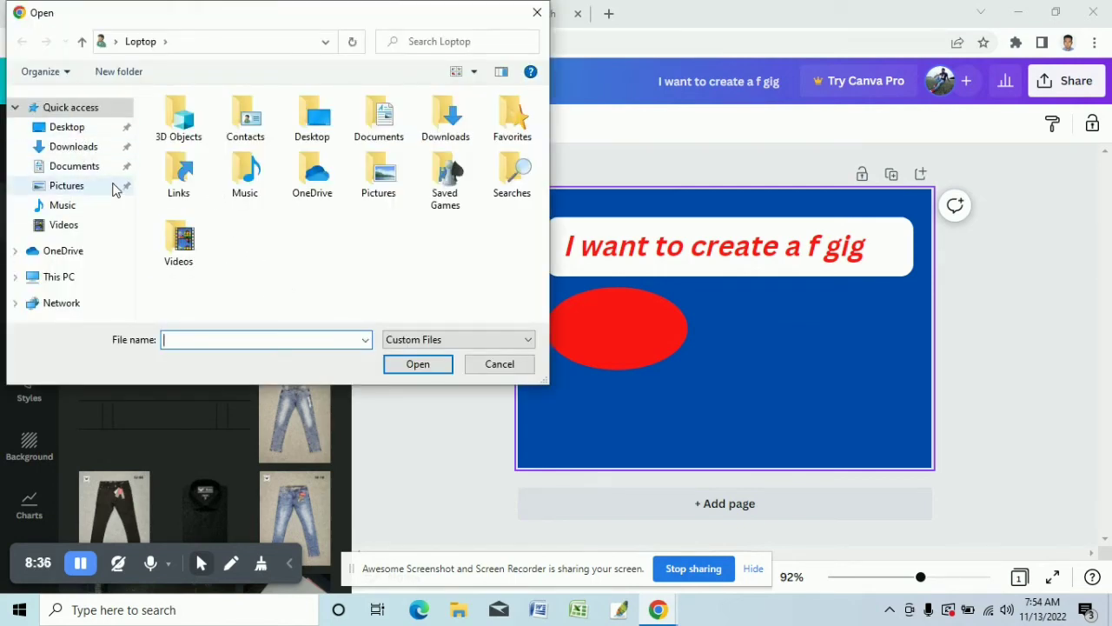
{"action": "left_click", "coordinate": [83, 130]}
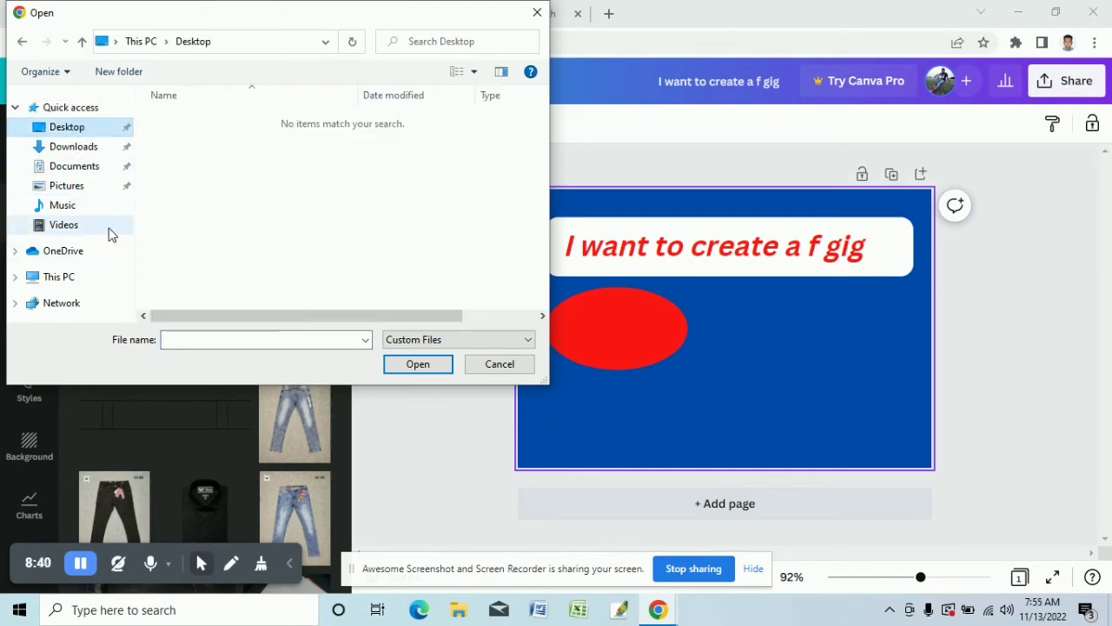
{"action": "left_click", "coordinate": [86, 278]}
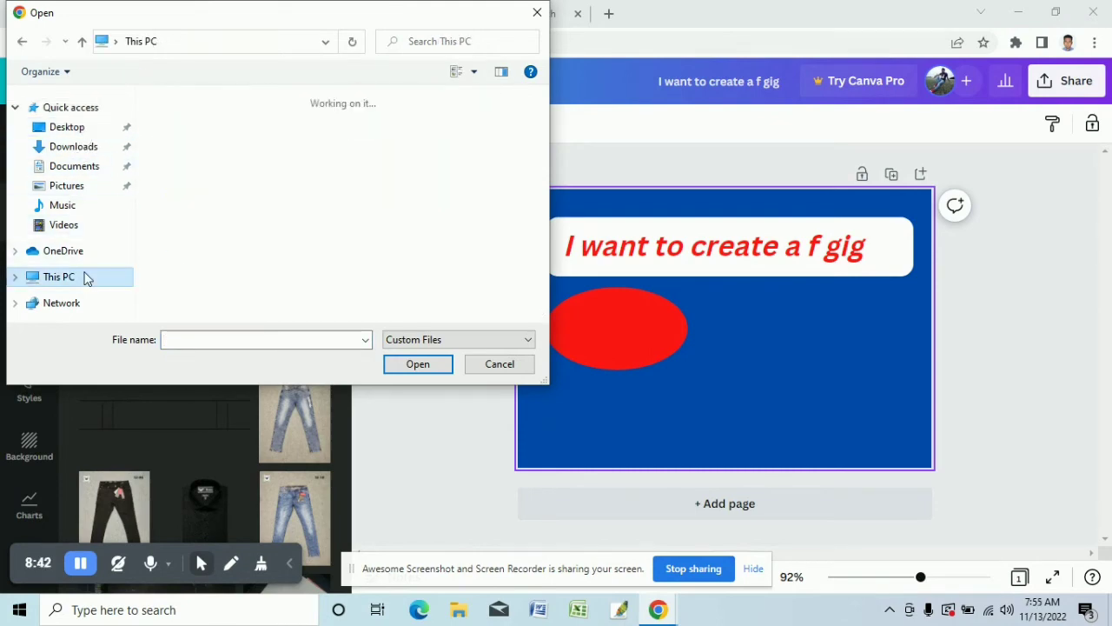
{"action": "scroll", "coordinate": [349, 219], "scroll_direction": "down", "scroll_amount": 2}
{"action": "scroll", "coordinate": [349, 212], "scroll_direction": "down", "scroll_amount": 3}
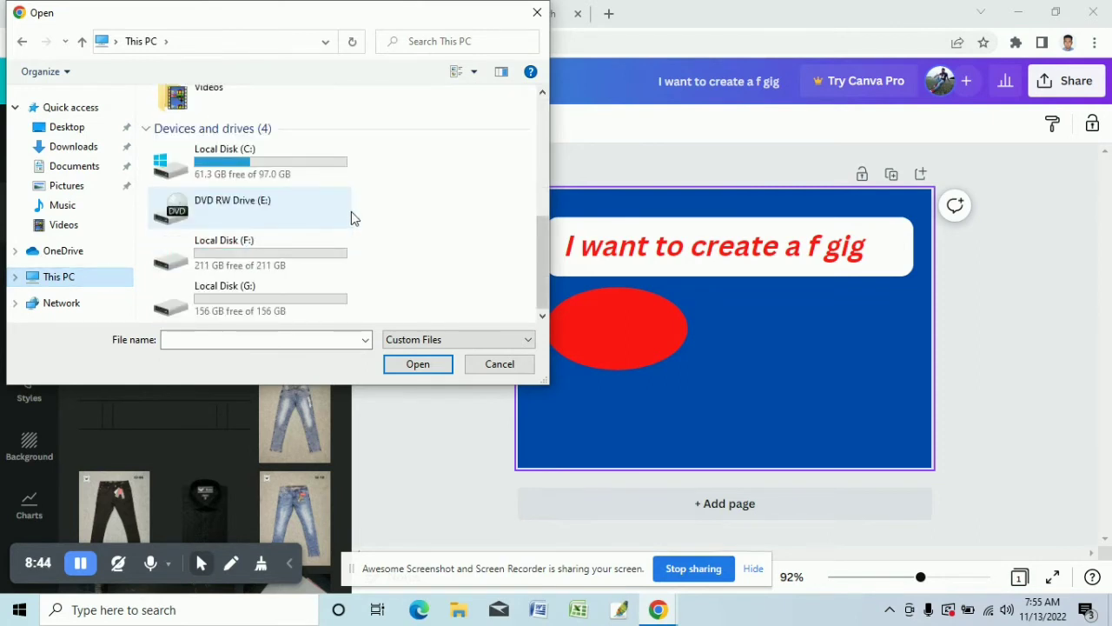
{"action": "scroll", "coordinate": [351, 211], "scroll_direction": "up", "scroll_amount": 5}
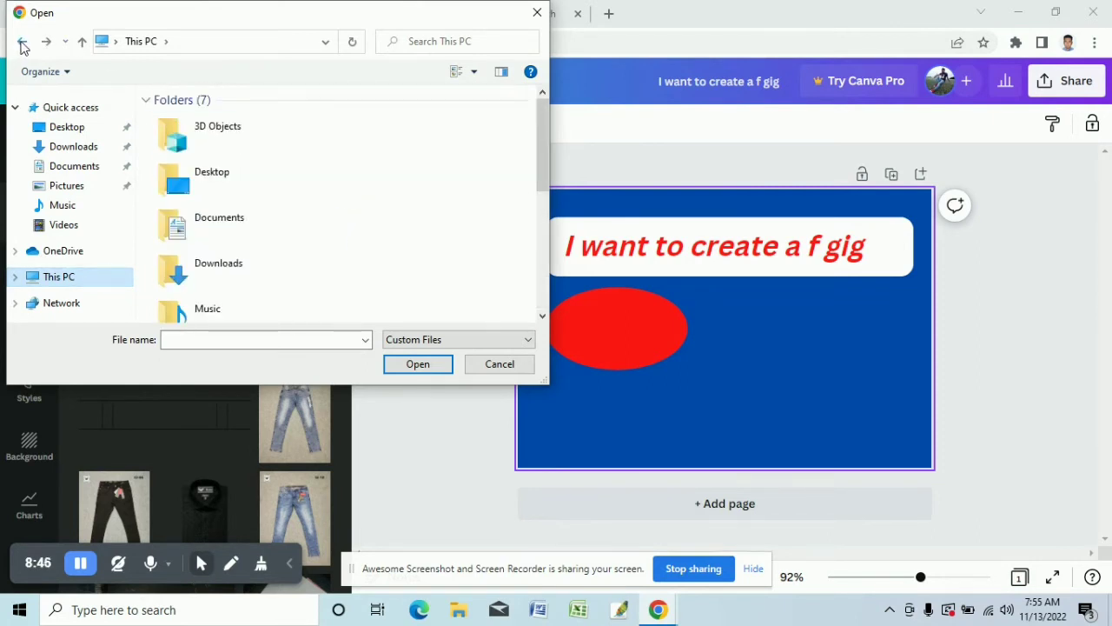
{"action": "left_click", "coordinate": [491, 366]}
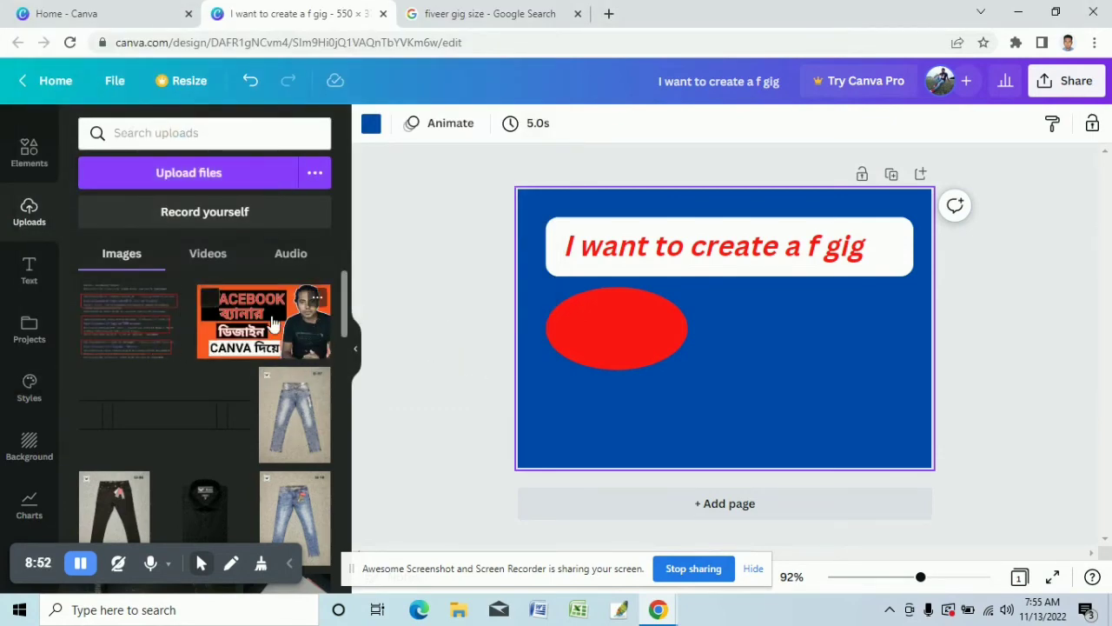
Step: Add the uploaded portrait photo of the man in a suit, place it over the red ellipse and reduce it to about 107 by 133
{"action": "scroll", "coordinate": [280, 400], "scroll_direction": "down", "scroll_amount": 10}
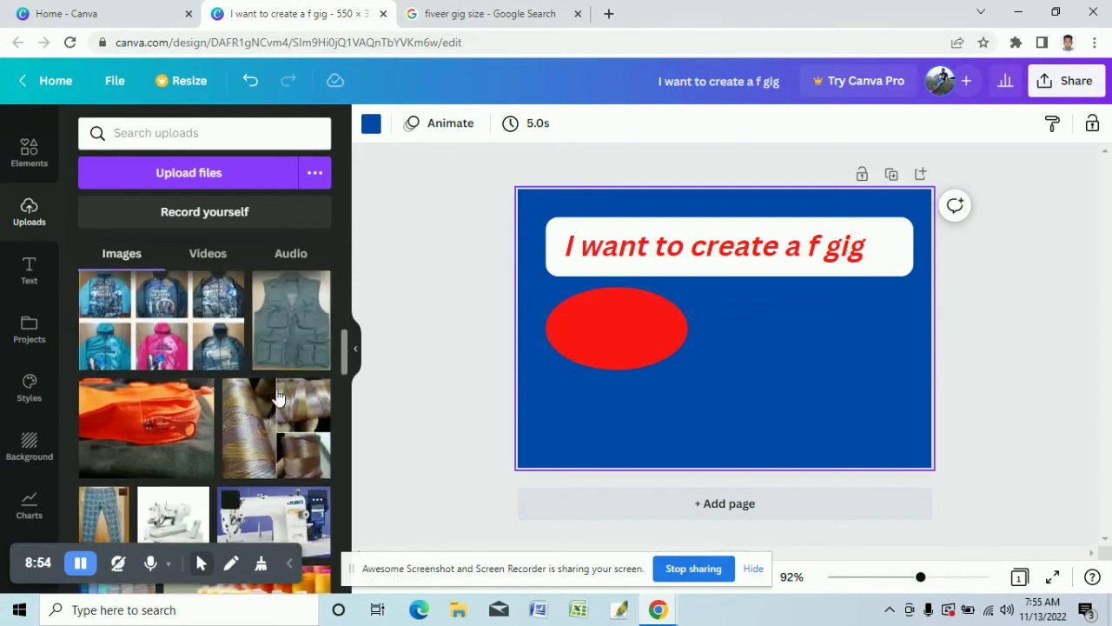
{"action": "scroll", "coordinate": [277, 396], "scroll_direction": "down", "scroll_amount": 15}
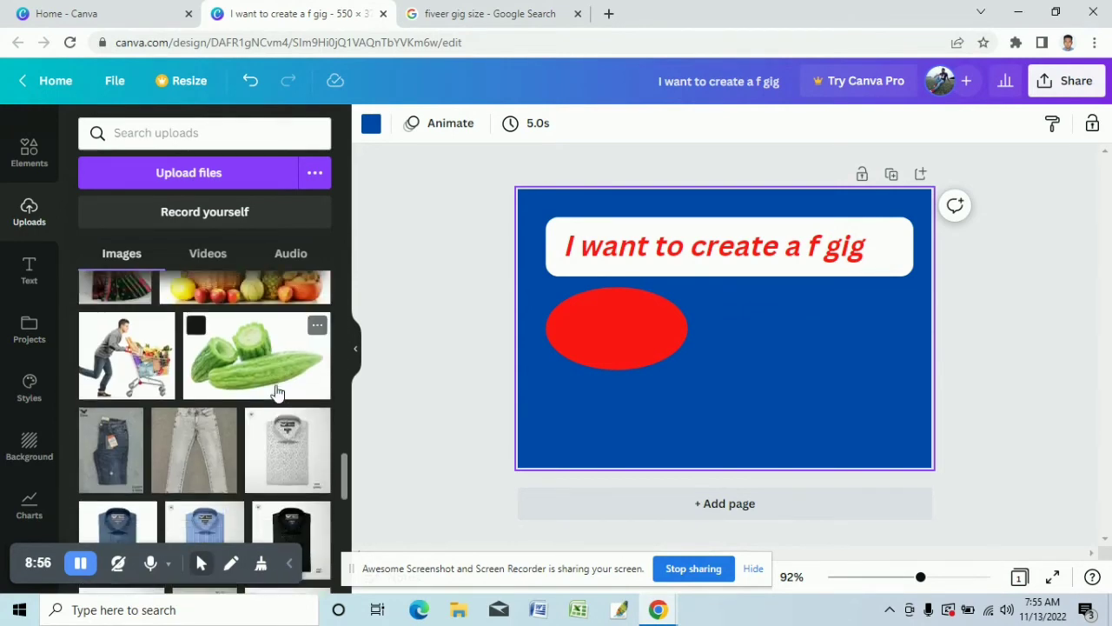
{"action": "left_click", "coordinate": [102, 313]}
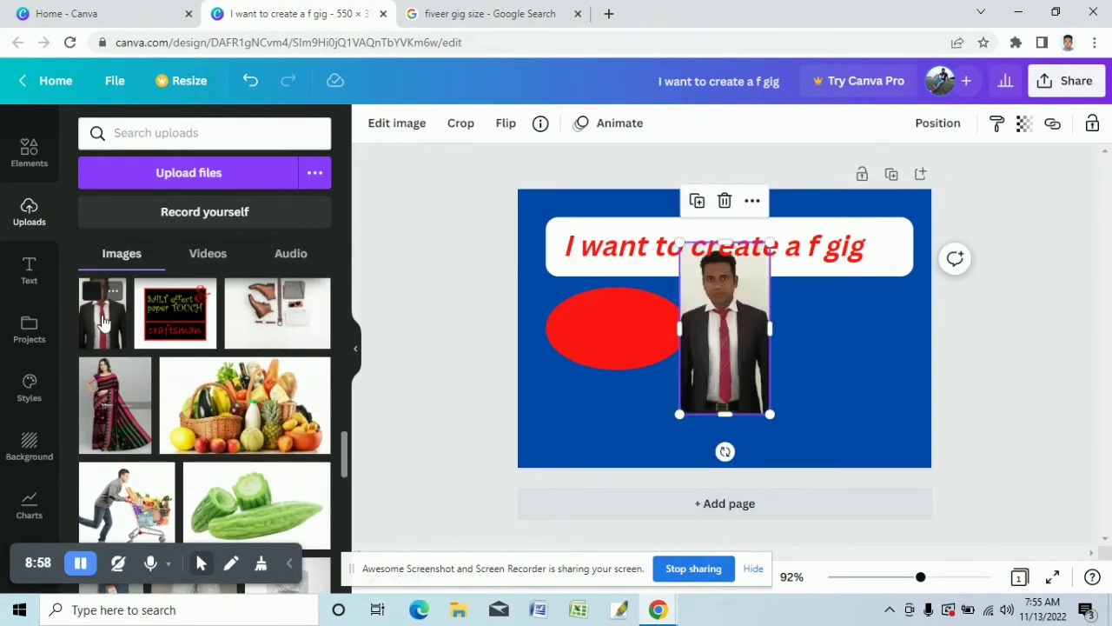
{"action": "left_click_drag", "start_coordinate": [742, 302], "coordinate": [633, 306]}
{"action": "left_click_drag", "start_coordinate": [665, 419], "coordinate": [625, 347]}
{"action": "left_click_drag", "start_coordinate": [650, 295], "coordinate": [675, 296]}
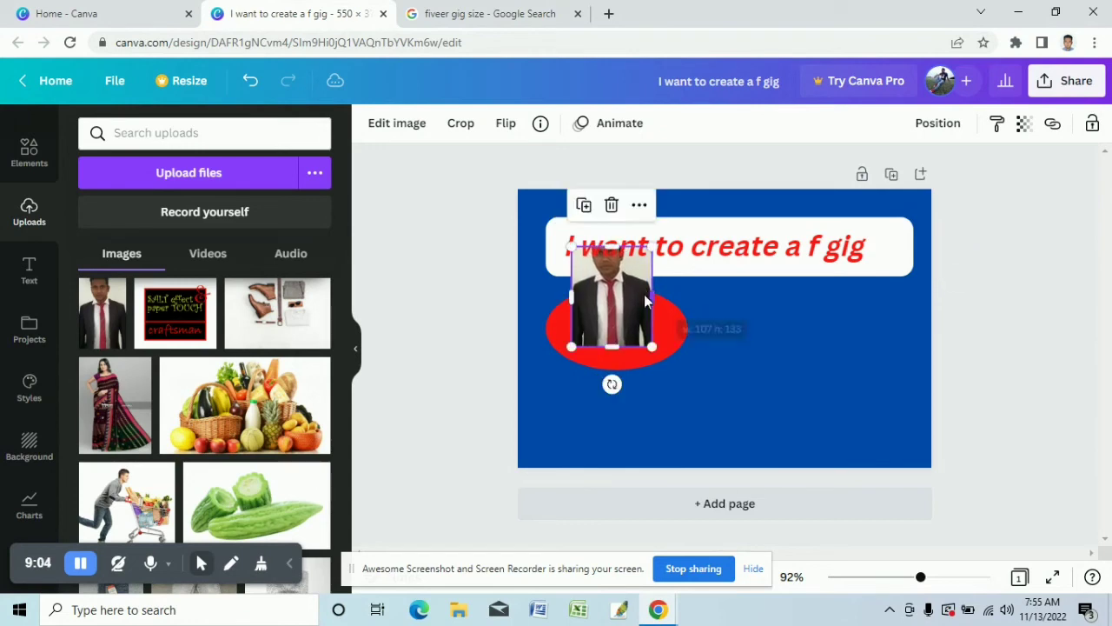
Step: Place the portrait photo below the left end of the white bar and the red ellipse below its right half
{"action": "left_click_drag", "start_coordinate": [602, 252], "coordinate": [787, 269]}
{"action": "left_click_drag", "start_coordinate": [797, 330], "coordinate": [803, 337]}
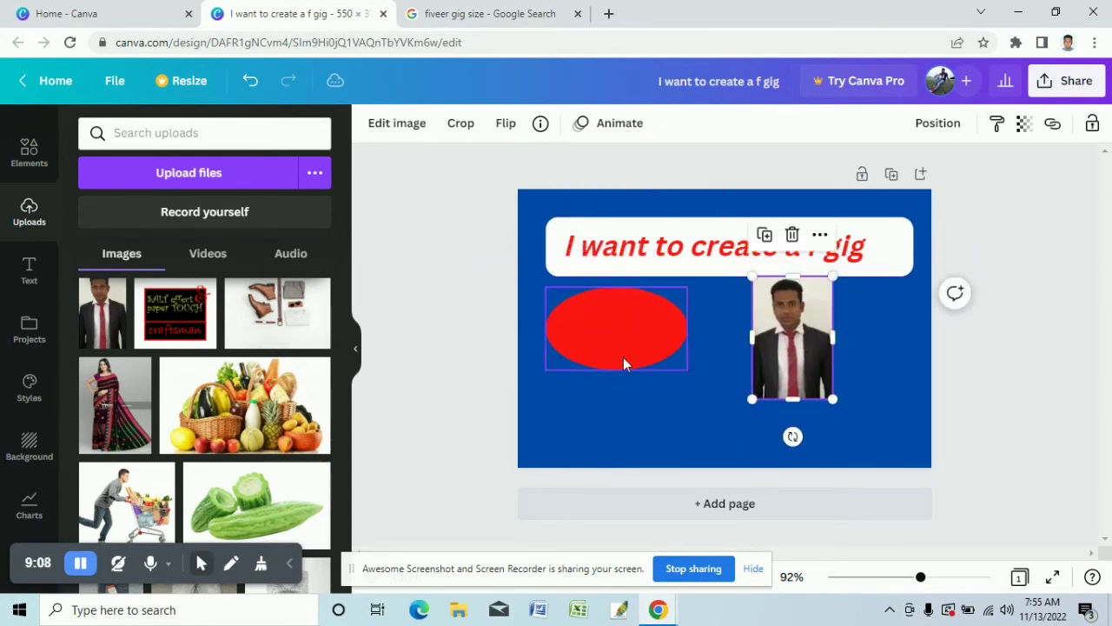
{"action": "left_click", "coordinate": [617, 336]}
{"action": "left_click_drag", "start_coordinate": [625, 330], "coordinate": [893, 346]}
{"action": "left_click", "coordinate": [750, 330]}
{"action": "left_click_drag", "start_coordinate": [750, 330], "coordinate": [554, 348]}
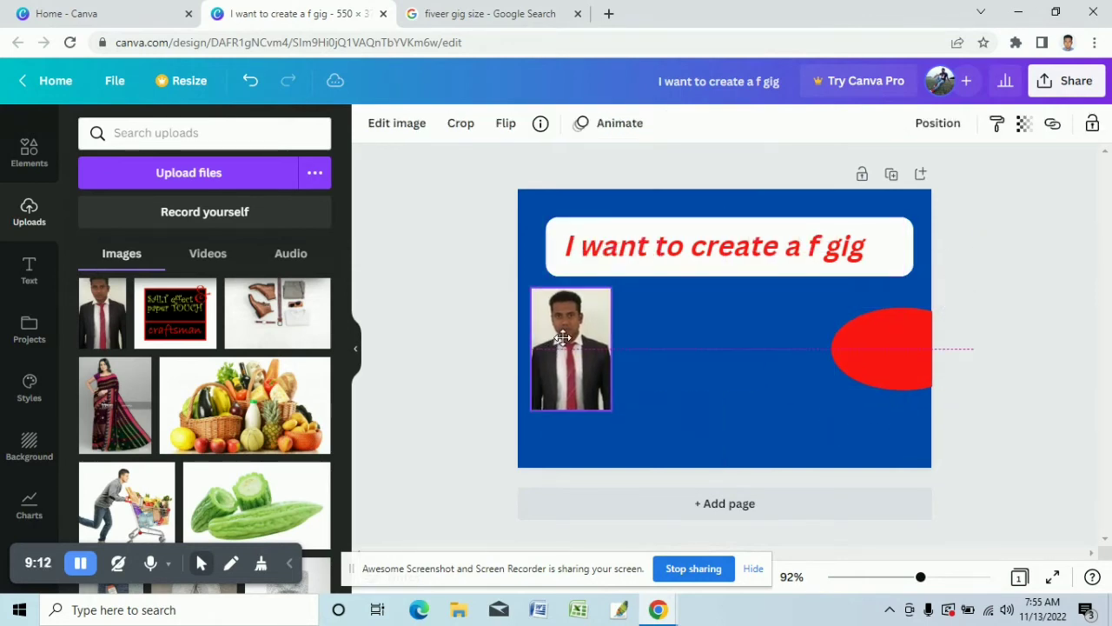
{"action": "left_click", "coordinate": [909, 340]}
{"action": "left_click_drag", "start_coordinate": [909, 341], "coordinate": [816, 324]}
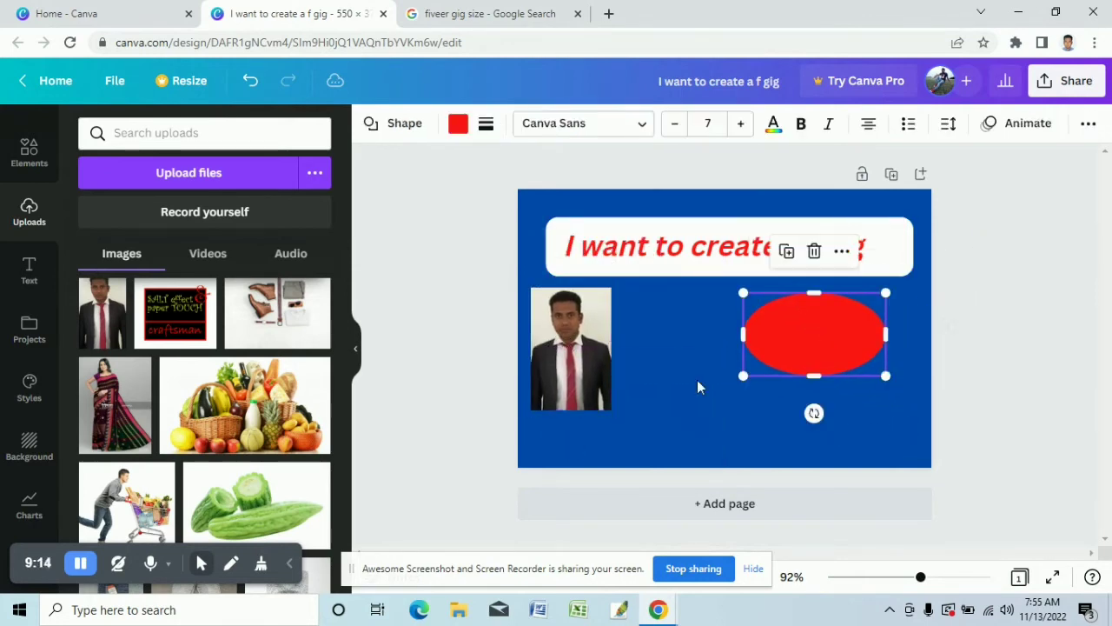
Step: Shrink the portrait photo, crop off its lower part and position it just below the white bar's left end
{"action": "left_click", "coordinate": [603, 403]}
{"action": "left_click_drag", "start_coordinate": [612, 411], "coordinate": [591, 380]}
{"action": "left_click_drag", "start_coordinate": [593, 334], "coordinate": [638, 368]}
{"action": "left_click_drag", "start_coordinate": [598, 310], "coordinate": [595, 276]}
{"action": "left_click_drag", "start_coordinate": [650, 400], "coordinate": [575, 326]}
{"action": "left_click", "coordinate": [666, 346]}
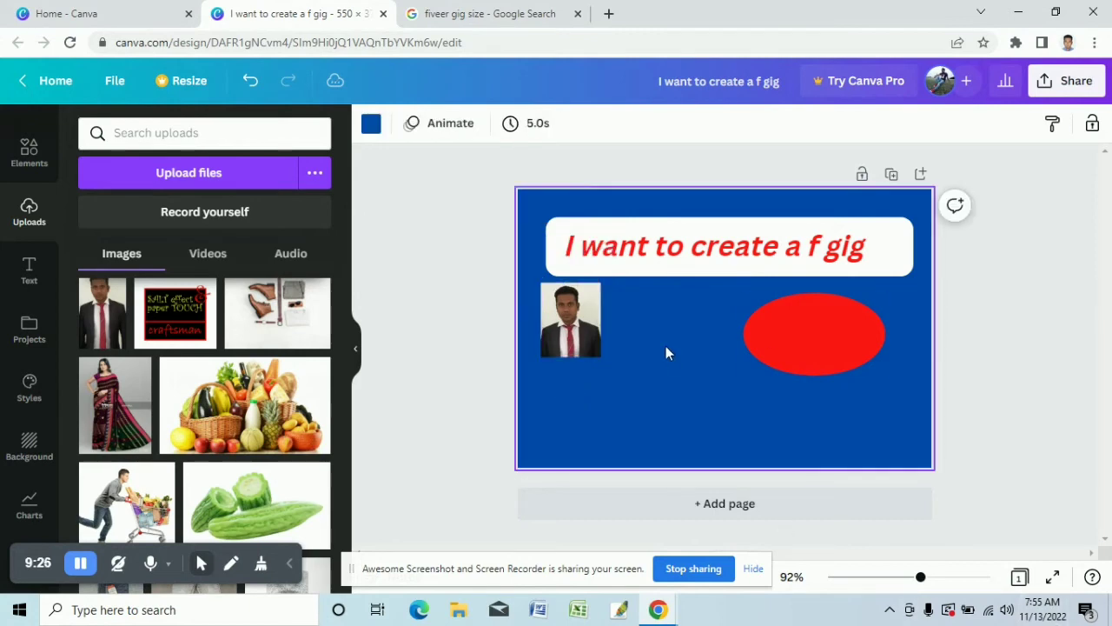
Step: Try white, blue and near-black fills on the ellipse and return it to bright red
{"action": "left_click", "coordinate": [819, 346]}
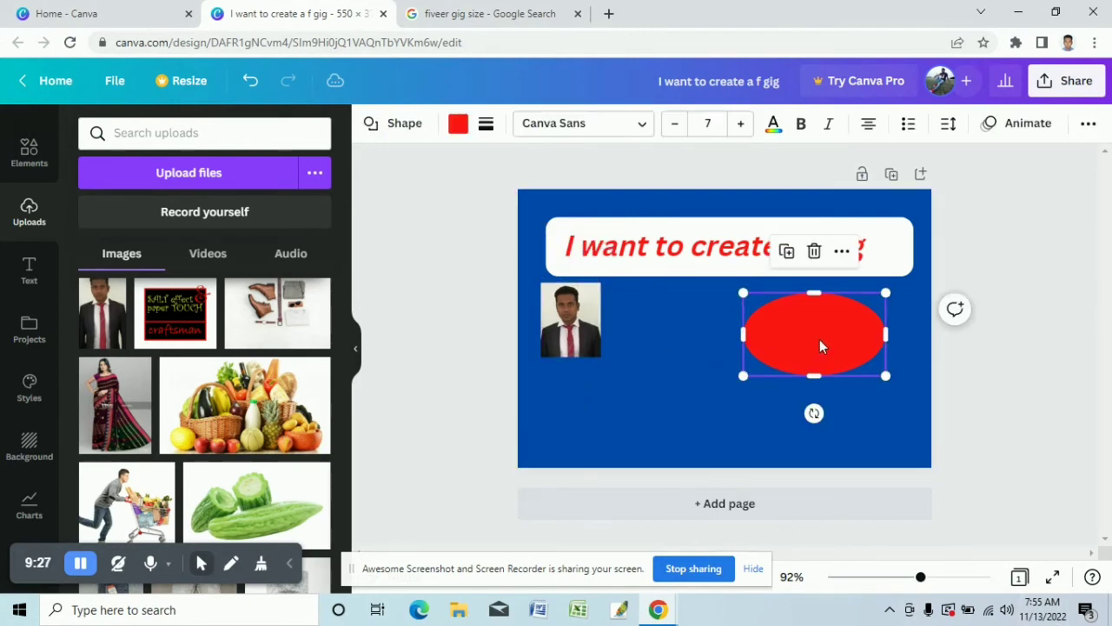
{"action": "left_click", "coordinate": [459, 123]}
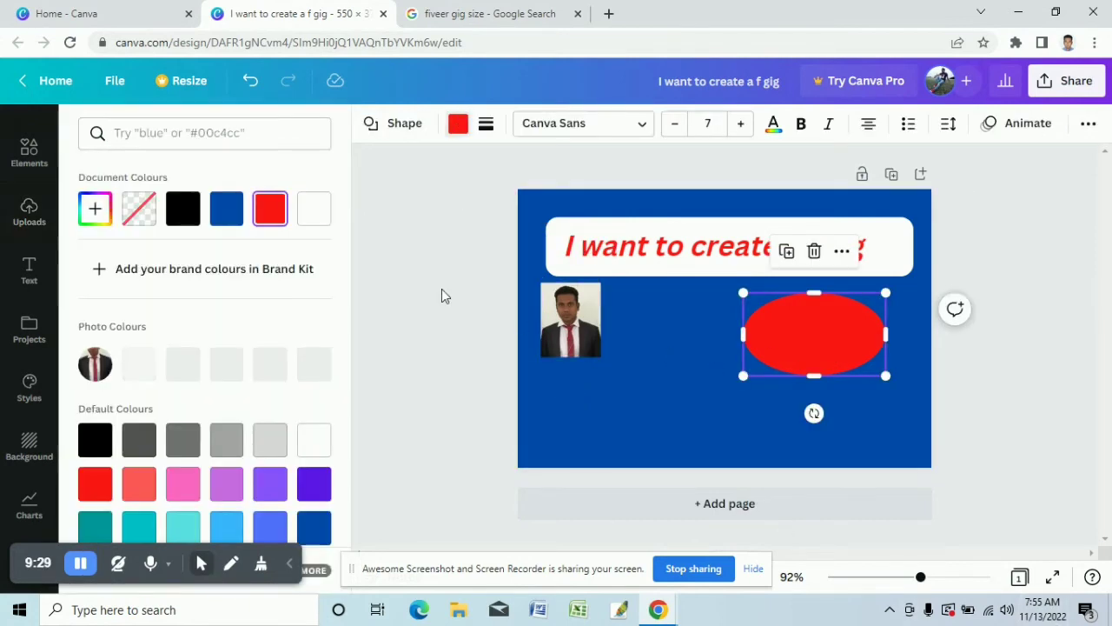
{"action": "left_click", "coordinate": [316, 211]}
{"action": "left_click", "coordinate": [227, 221]}
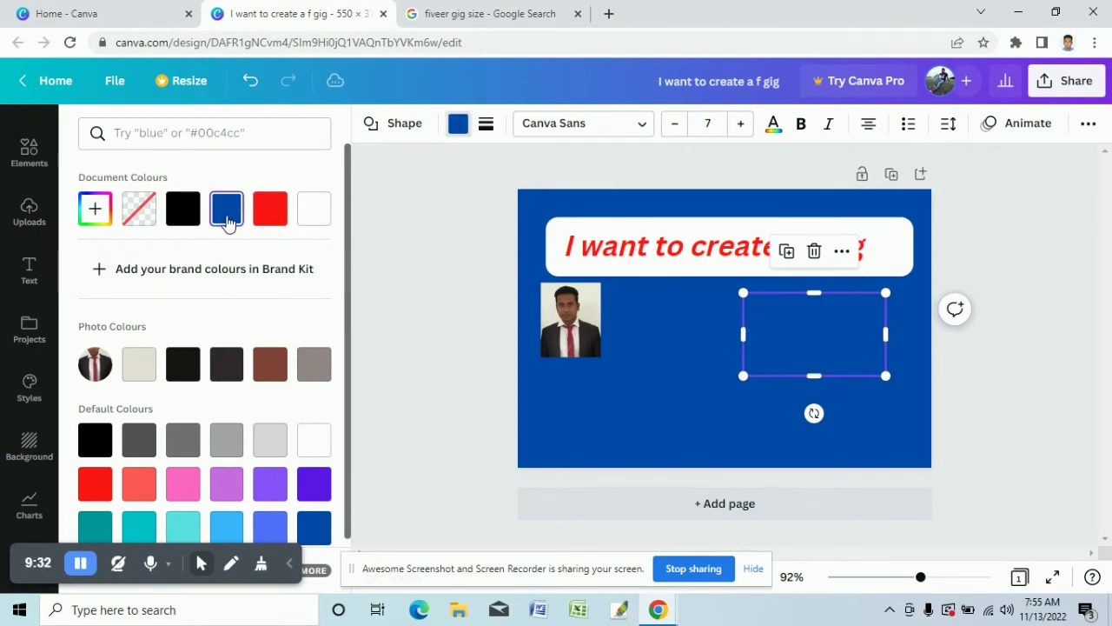
{"action": "left_click", "coordinate": [270, 208]}
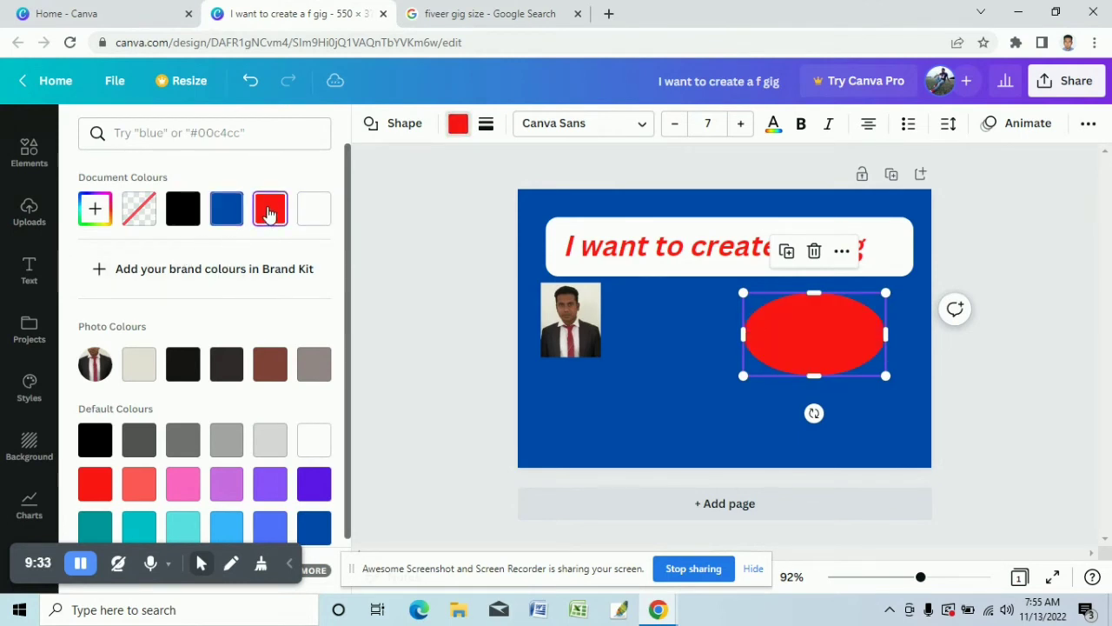
{"action": "left_click", "coordinate": [183, 365]}
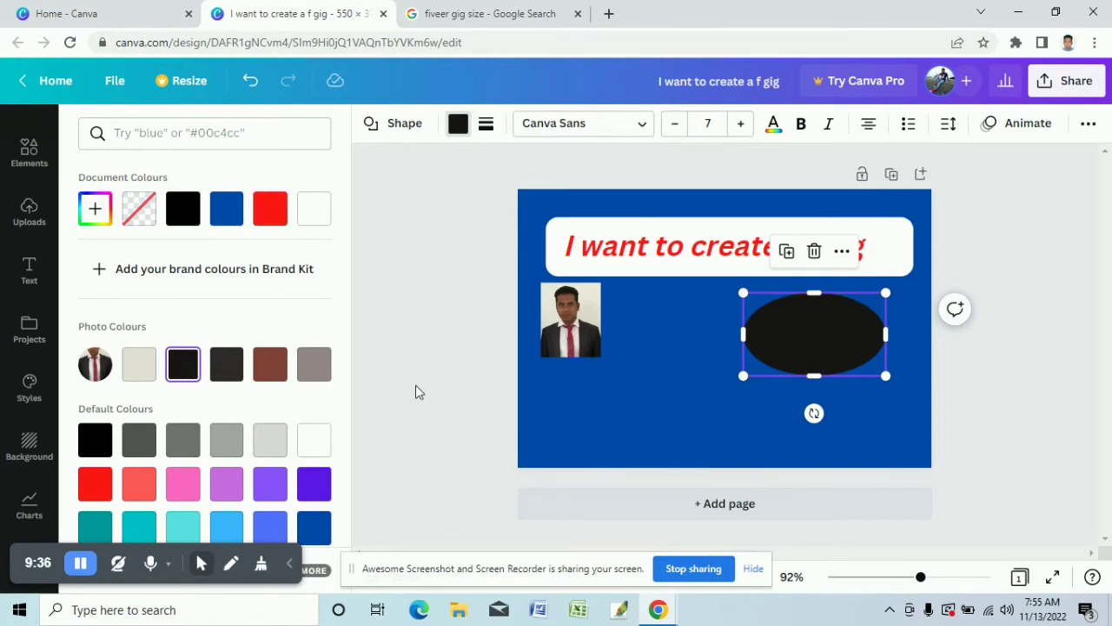
{"action": "left_click", "coordinate": [271, 208]}
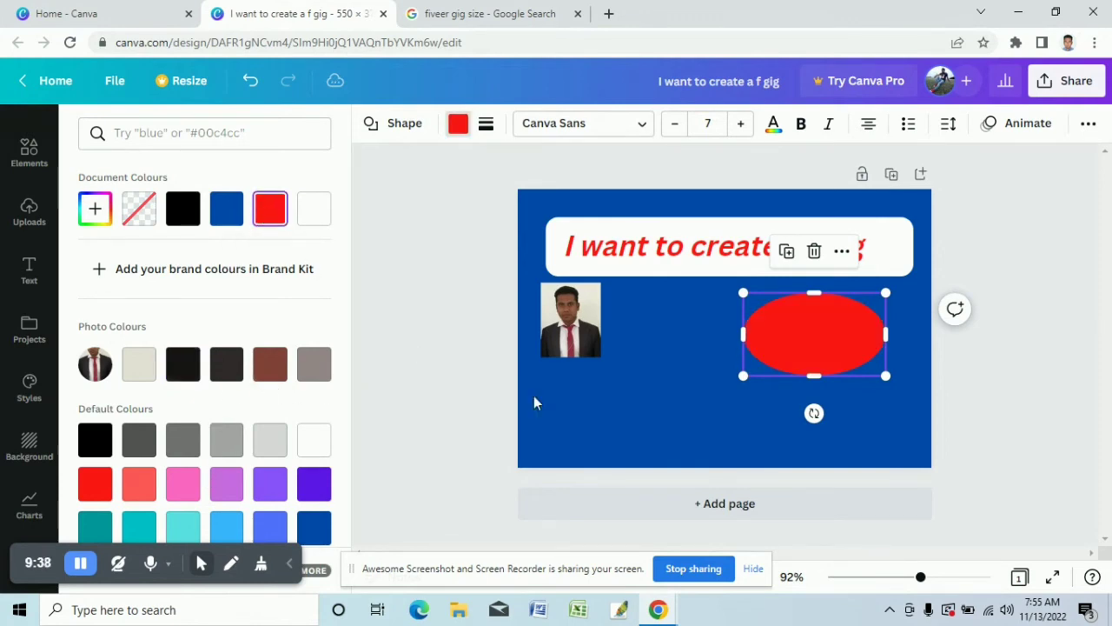
{"action": "left_click", "coordinate": [650, 385]}
{"action": "left_click", "coordinate": [726, 414]}
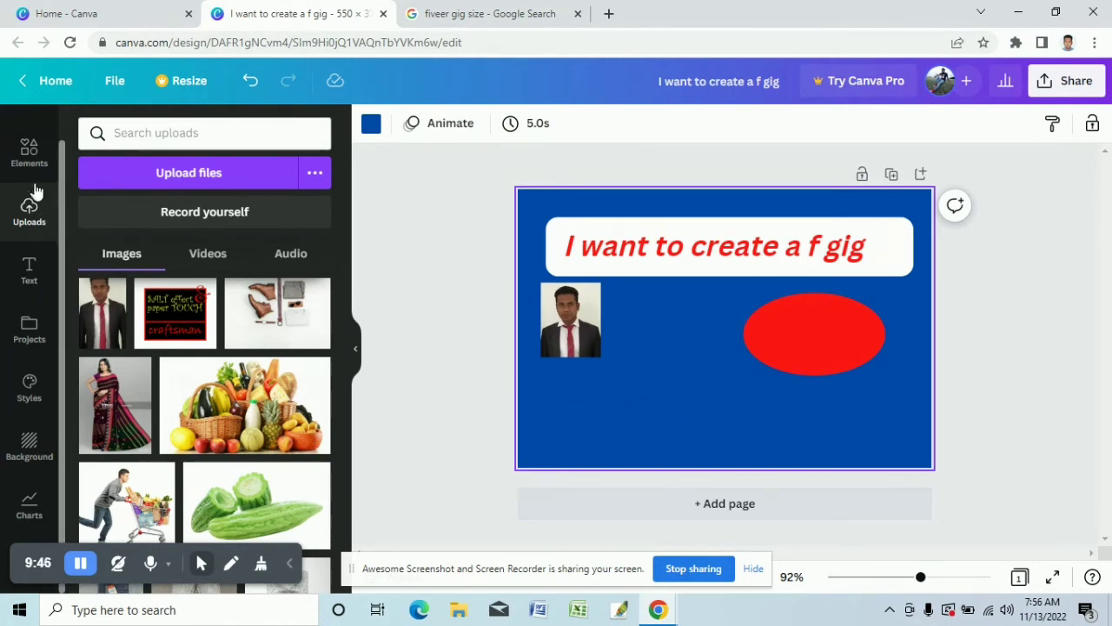
Step: Add a double-headed arrow from the line and shape elements and place it between the portrait photo and the red ellipse
{"action": "left_click", "coordinate": [30, 153]}
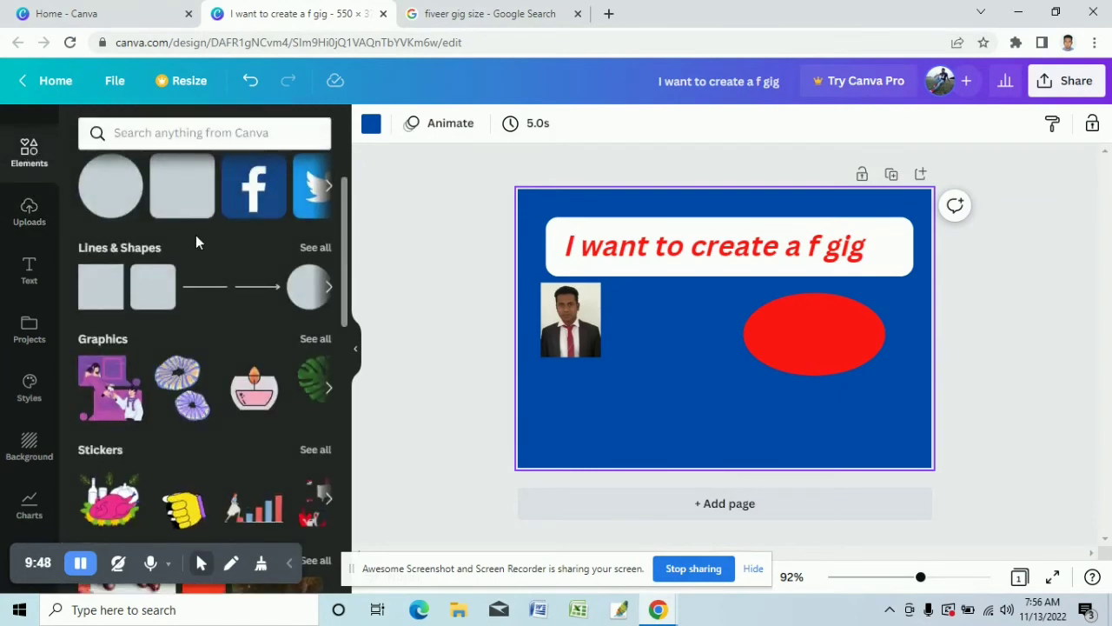
{"action": "left_click", "coordinate": [328, 288]}
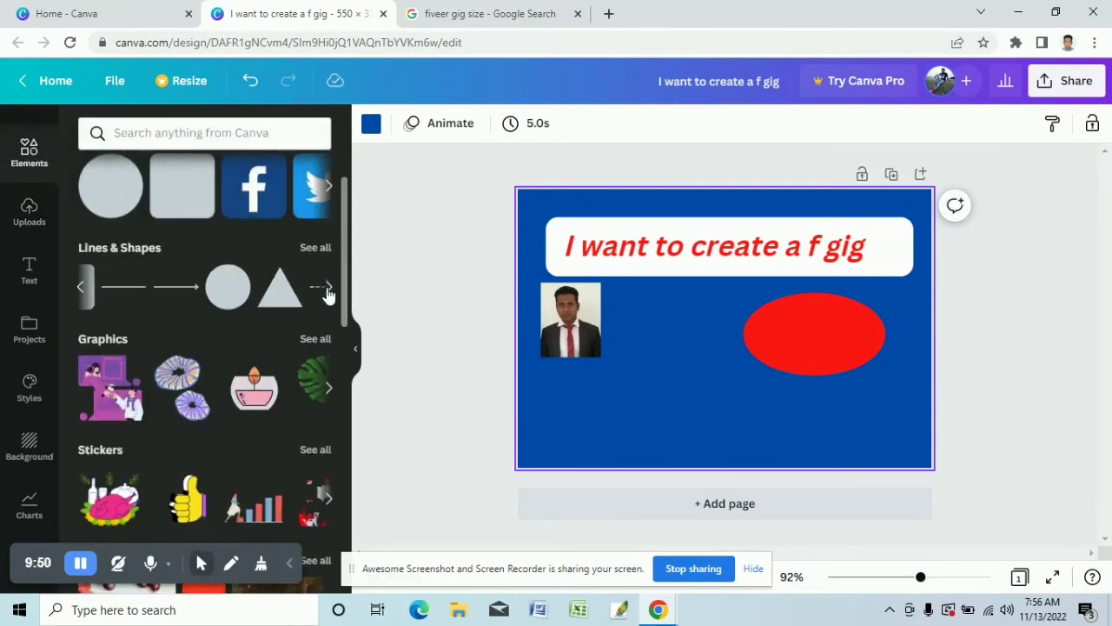
{"action": "left_click", "coordinate": [328, 287]}
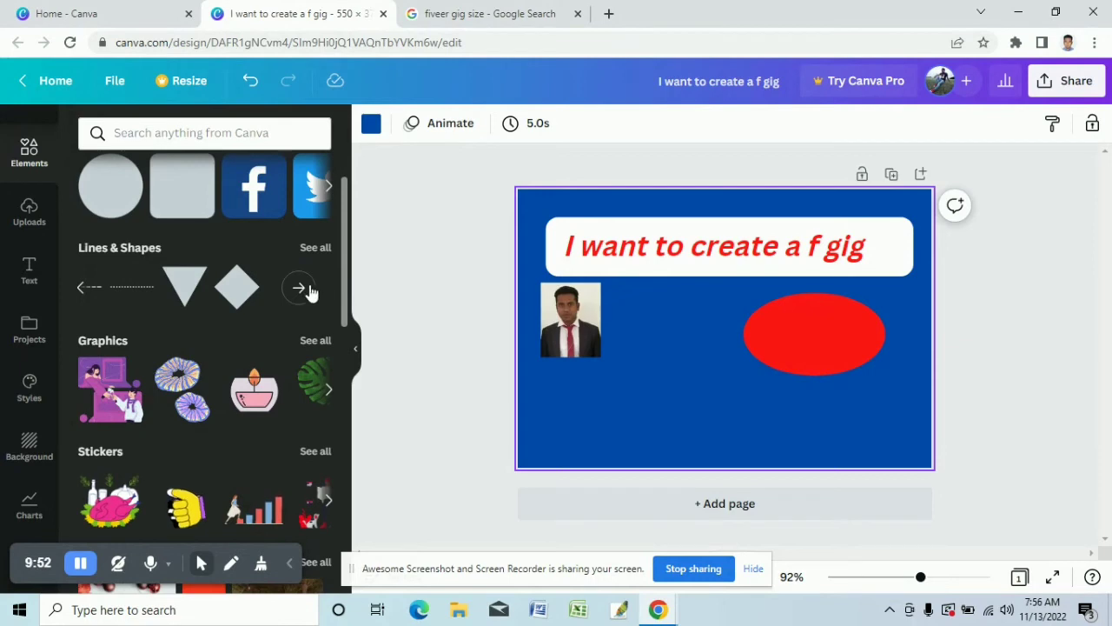
{"action": "left_click", "coordinate": [309, 289]}
{"action": "scroll", "coordinate": [253, 330], "scroll_direction": "down", "scroll_amount": 5}
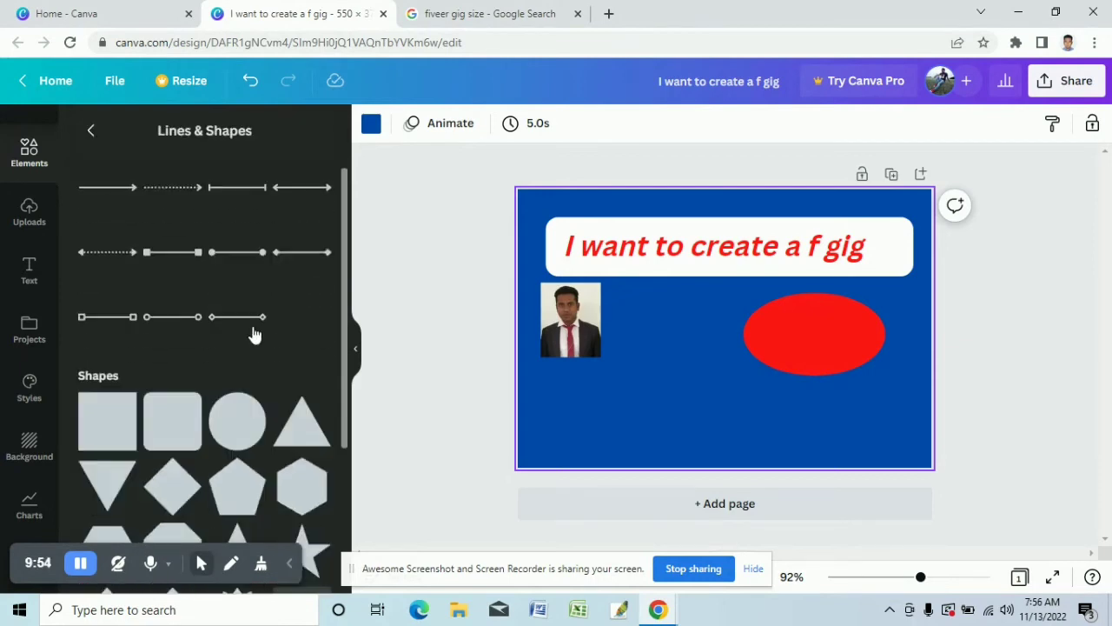
{"action": "scroll", "coordinate": [252, 317], "scroll_direction": "down", "scroll_amount": 4}
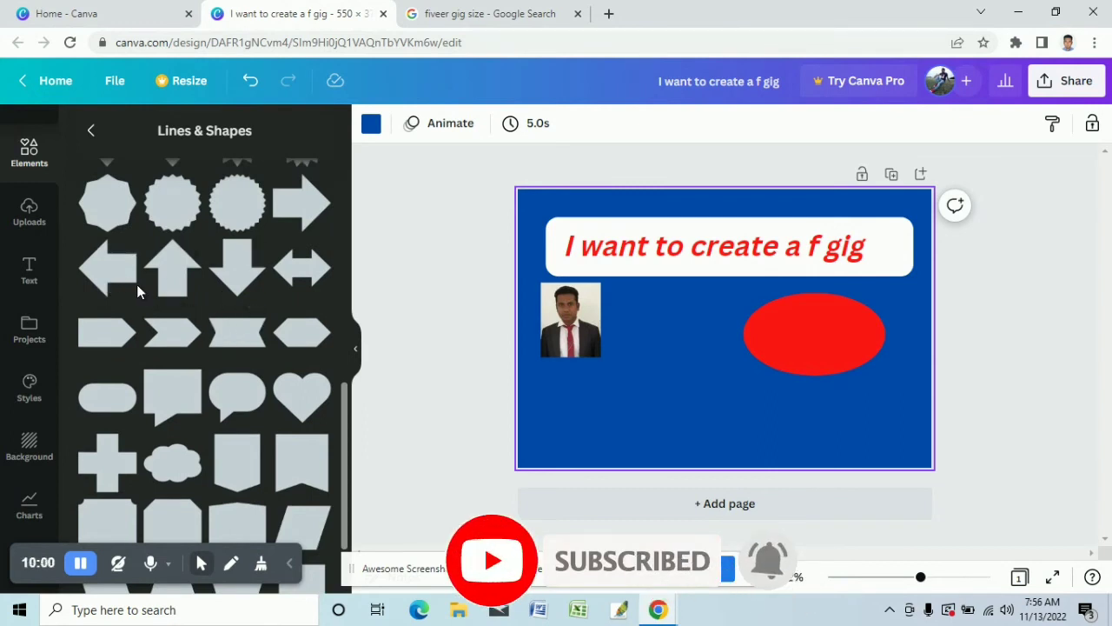
{"action": "left_click", "coordinate": [316, 272]}
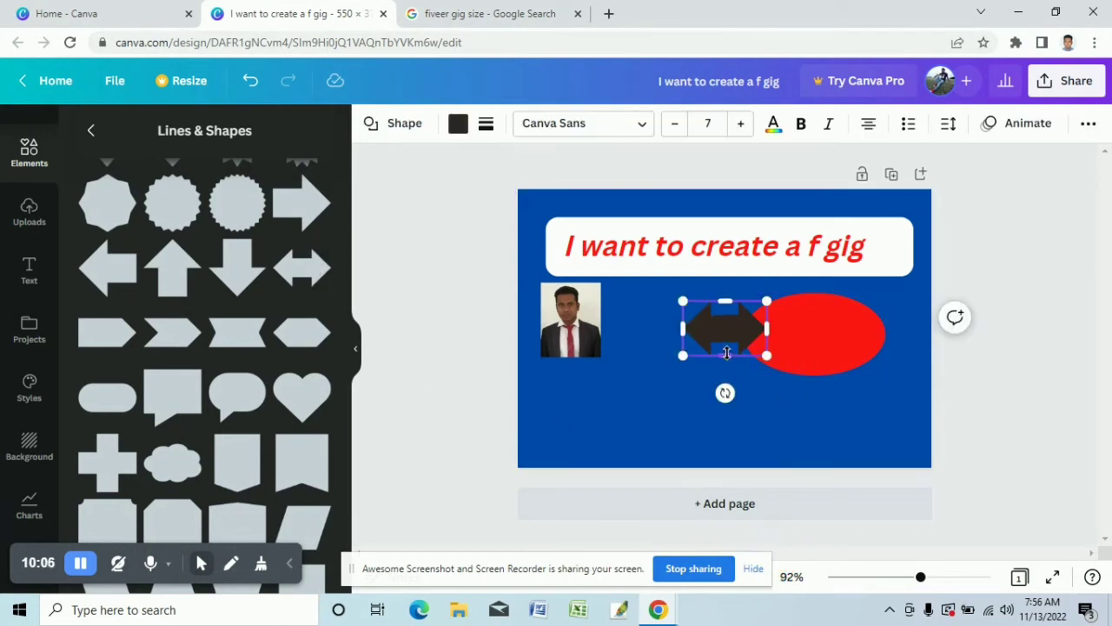
{"action": "left_click_drag", "start_coordinate": [705, 318], "coordinate": [652, 309]}
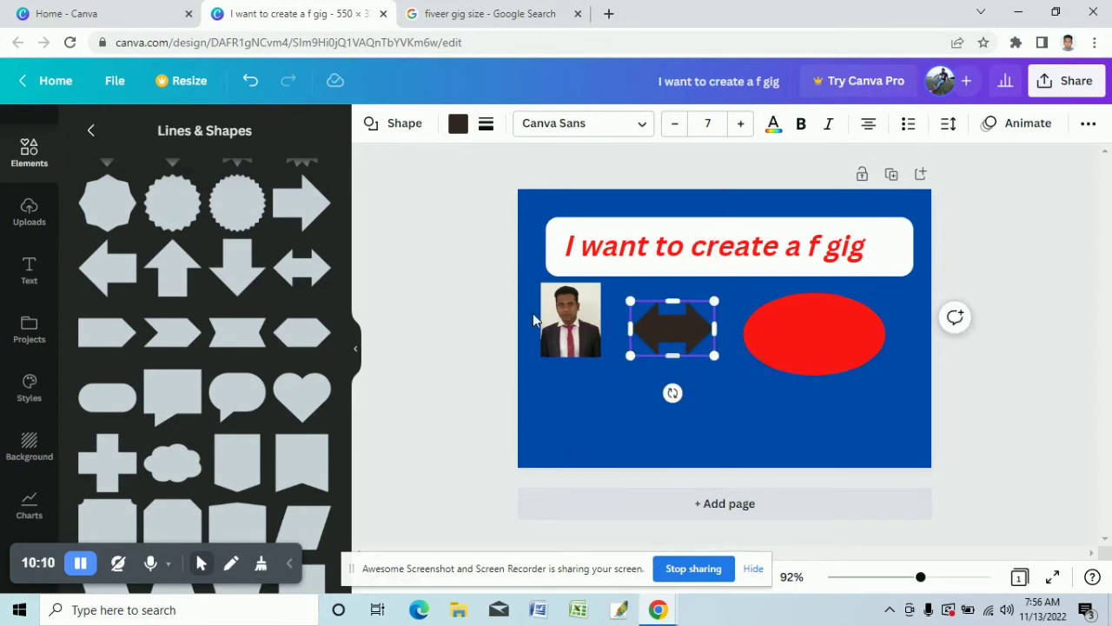
Step: Fill the double-headed arrow with light turquoise and widen it slightly at both ends
{"action": "left_click", "coordinate": [459, 124]}
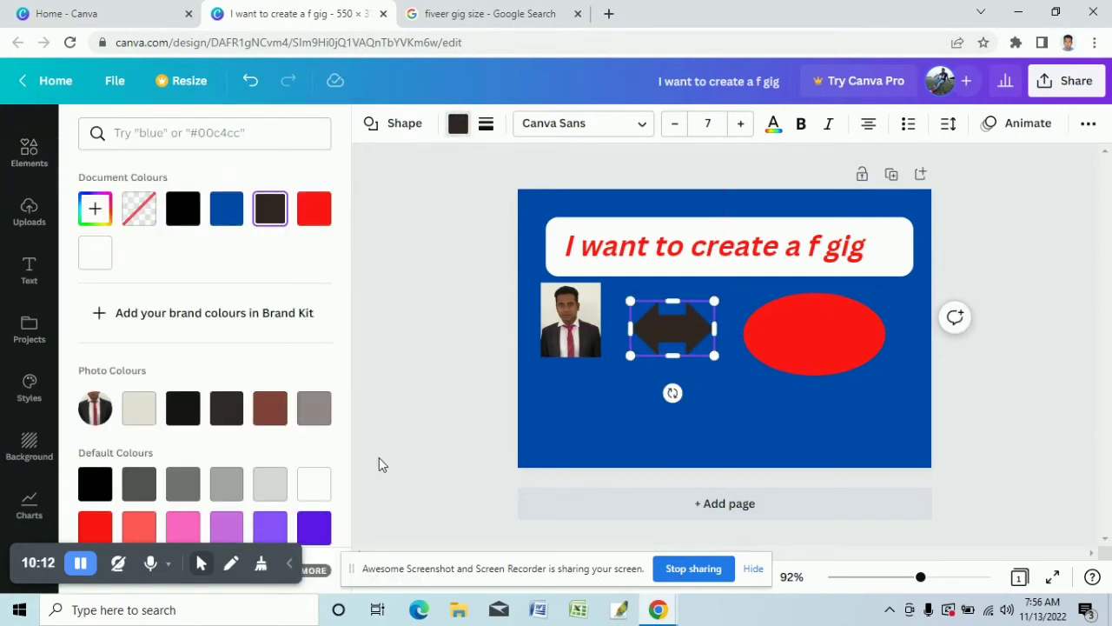
{"action": "scroll", "coordinate": [276, 407], "scroll_direction": "down", "scroll_amount": 2}
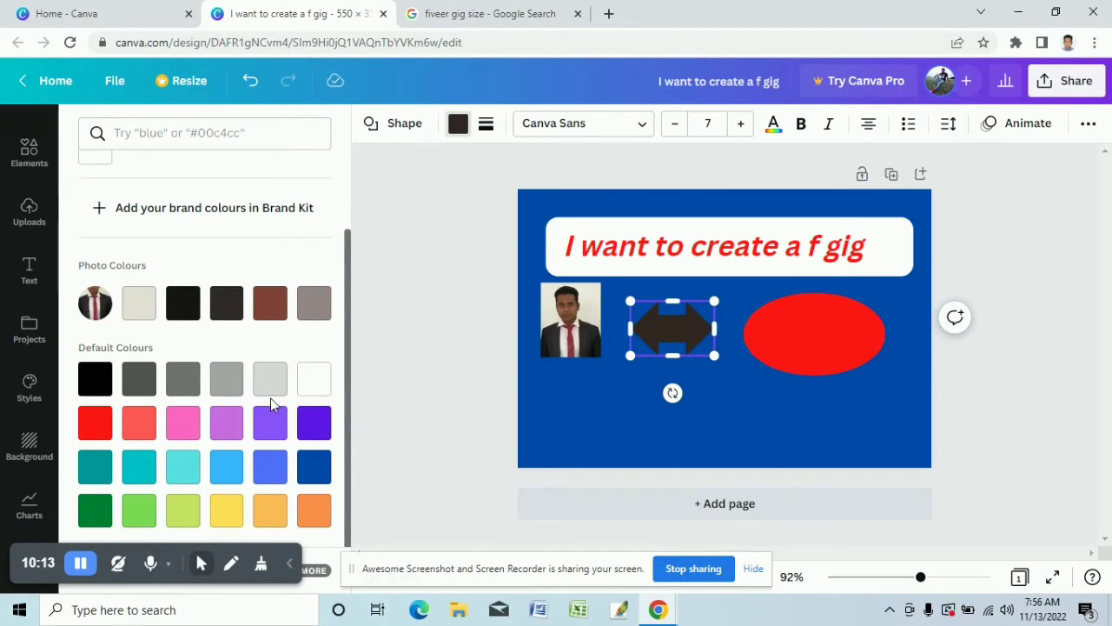
{"action": "left_click", "coordinate": [184, 469]}
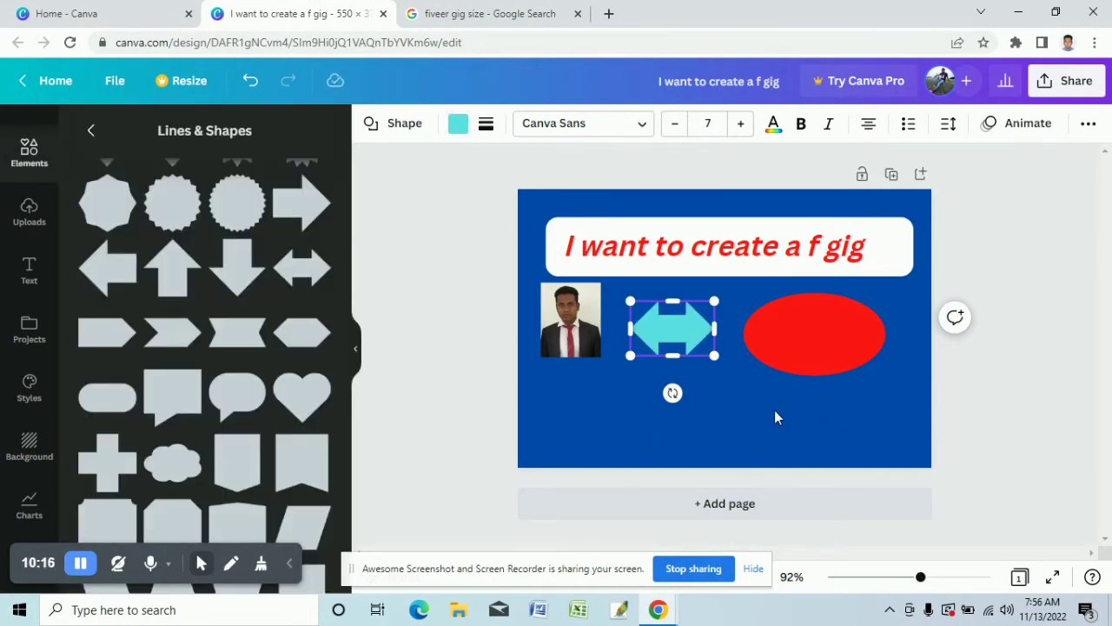
{"action": "left_click", "coordinate": [697, 400]}
{"action": "left_click", "coordinate": [693, 344]}
{"action": "left_click_drag", "start_coordinate": [720, 342], "coordinate": [730, 341]}
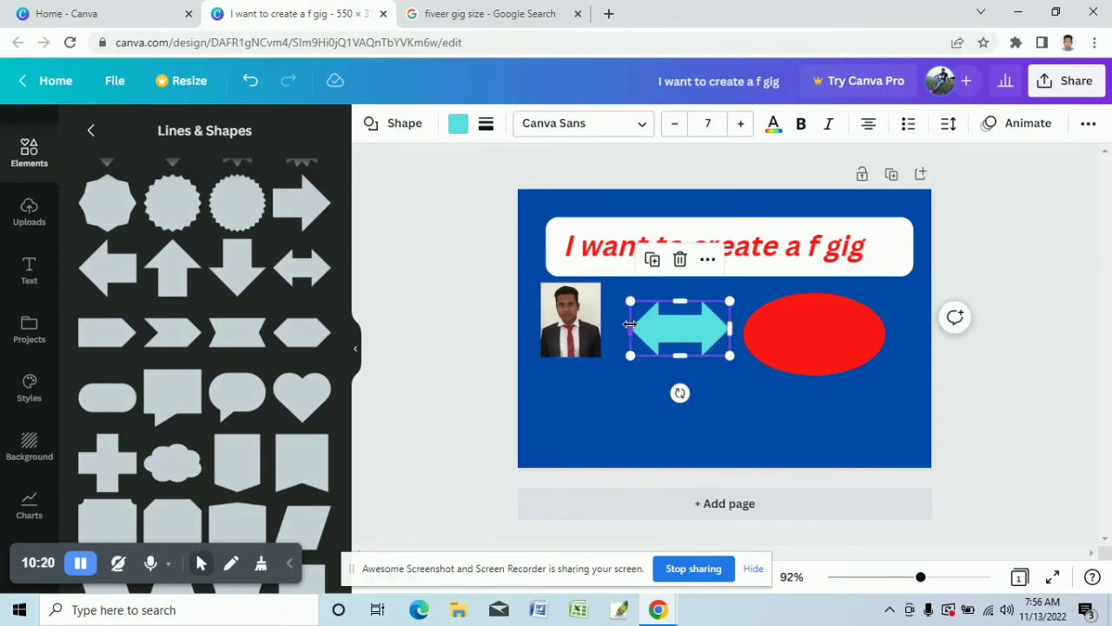
{"action": "left_click_drag", "start_coordinate": [629, 324], "coordinate": [626, 325]}
{"action": "left_click", "coordinate": [713, 419]}
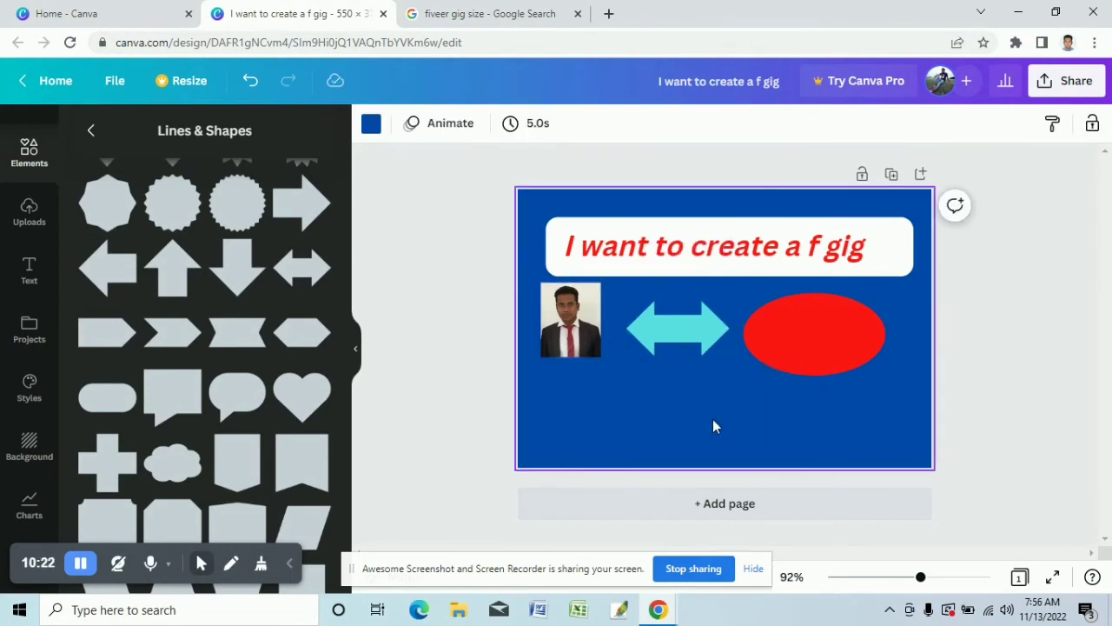
Step: Try a plus shape below the arrow and the red ellipse, and delete it
{"action": "scroll", "coordinate": [293, 278], "scroll_direction": "down", "scroll_amount": 2}
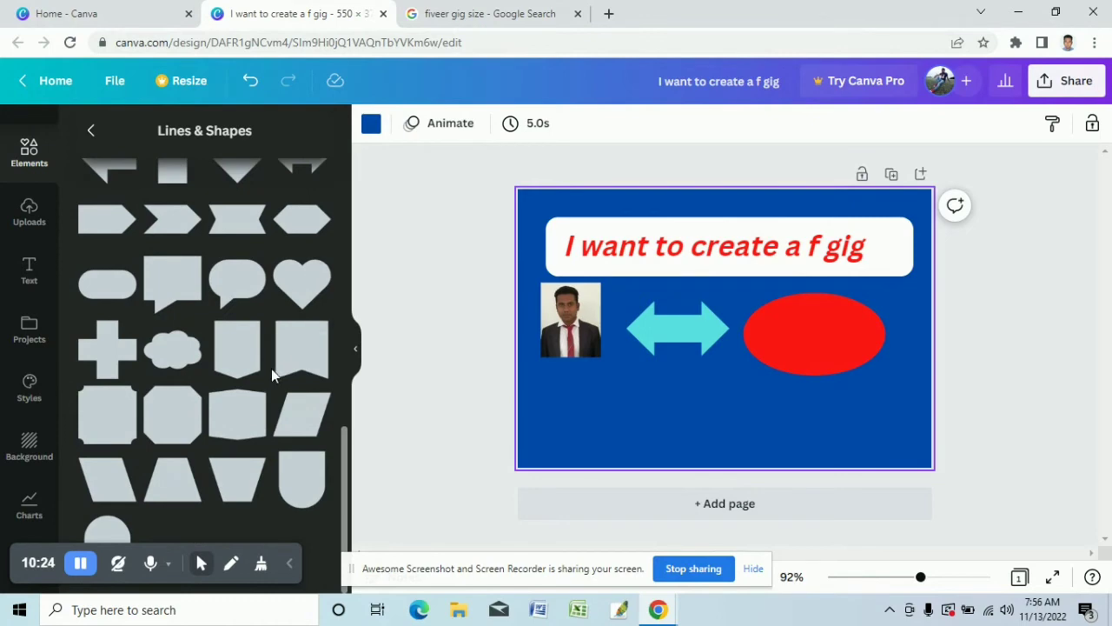
{"action": "left_click", "coordinate": [109, 352]}
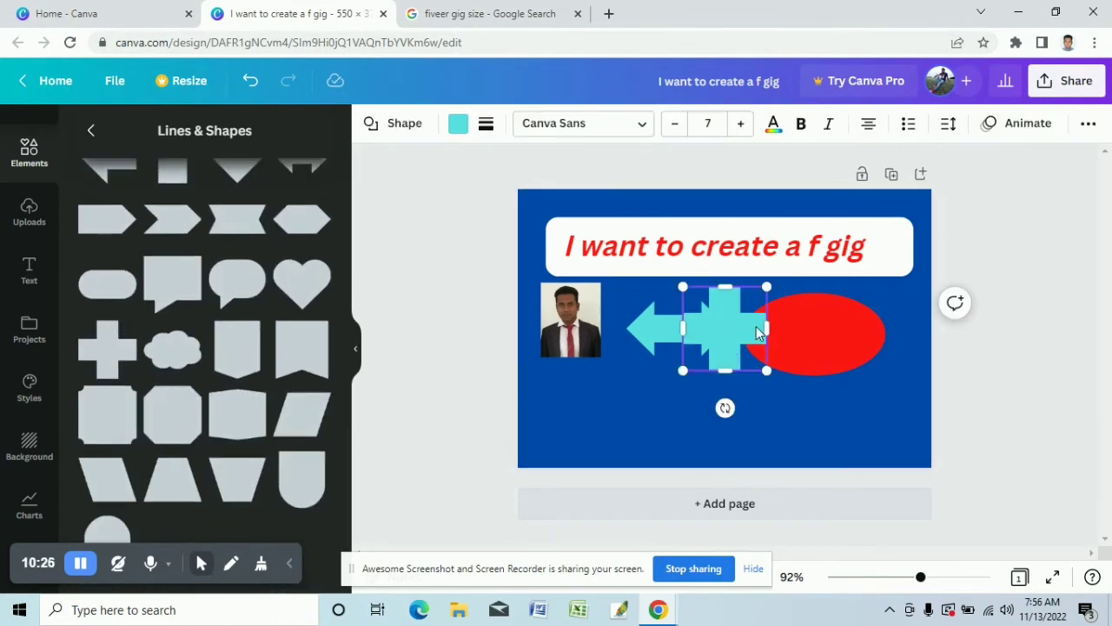
{"action": "left_click_drag", "start_coordinate": [748, 321], "coordinate": [762, 397]}
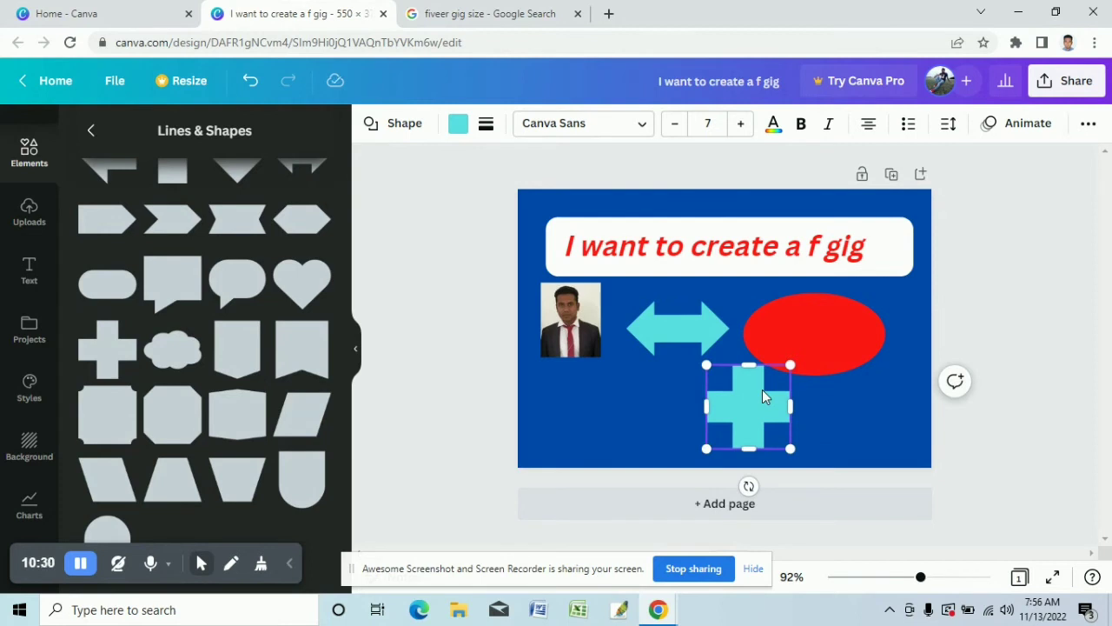
{"action": "key", "text": "Delete"}
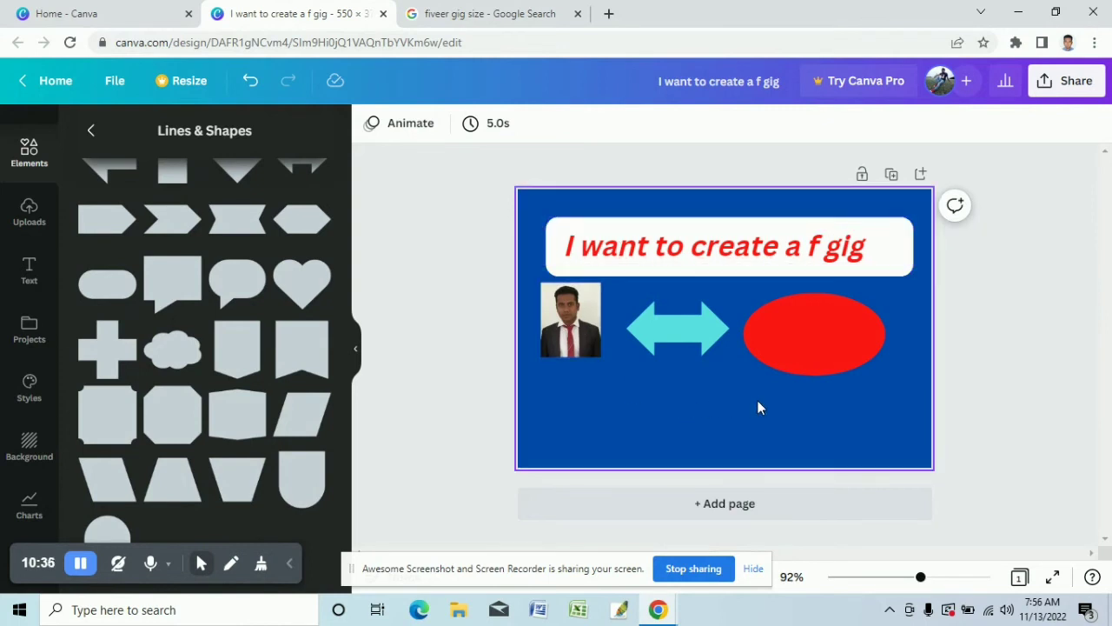
Step: Delete the red ellipse and undo the deletion, twice in a row
{"action": "left_click", "coordinate": [794, 338]}
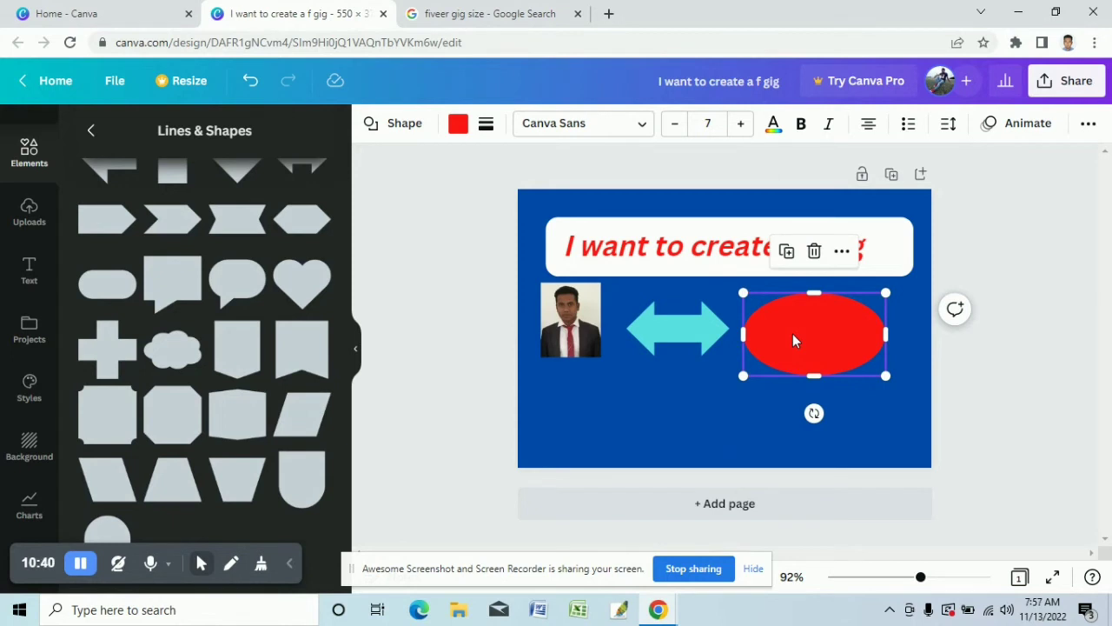
{"action": "left_click", "coordinate": [815, 252]}
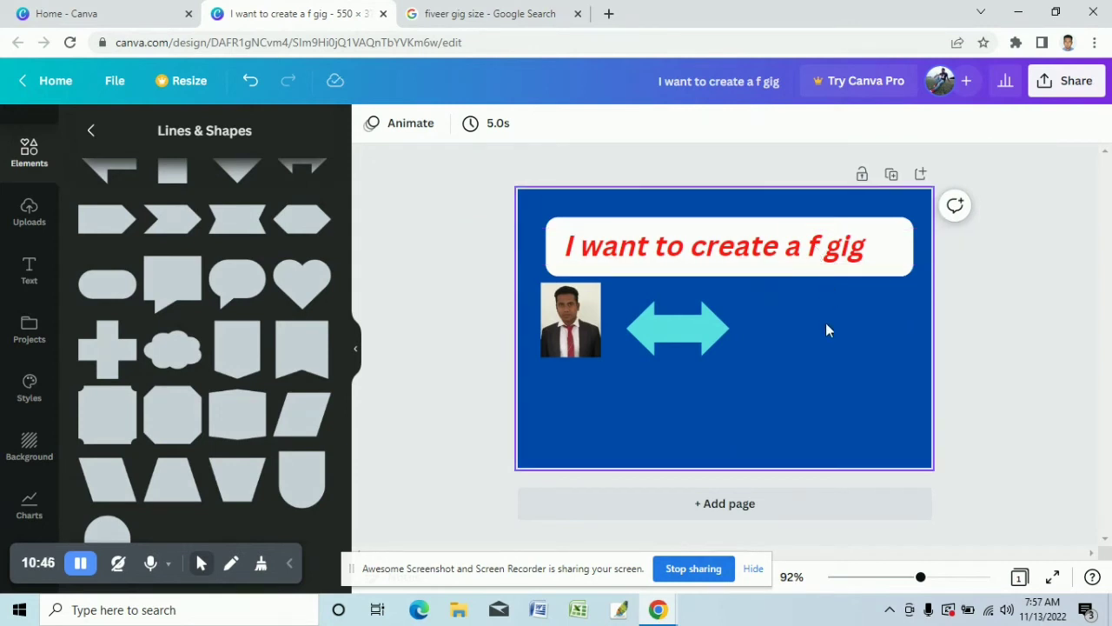
{"action": "left_click", "coordinate": [819, 344]}
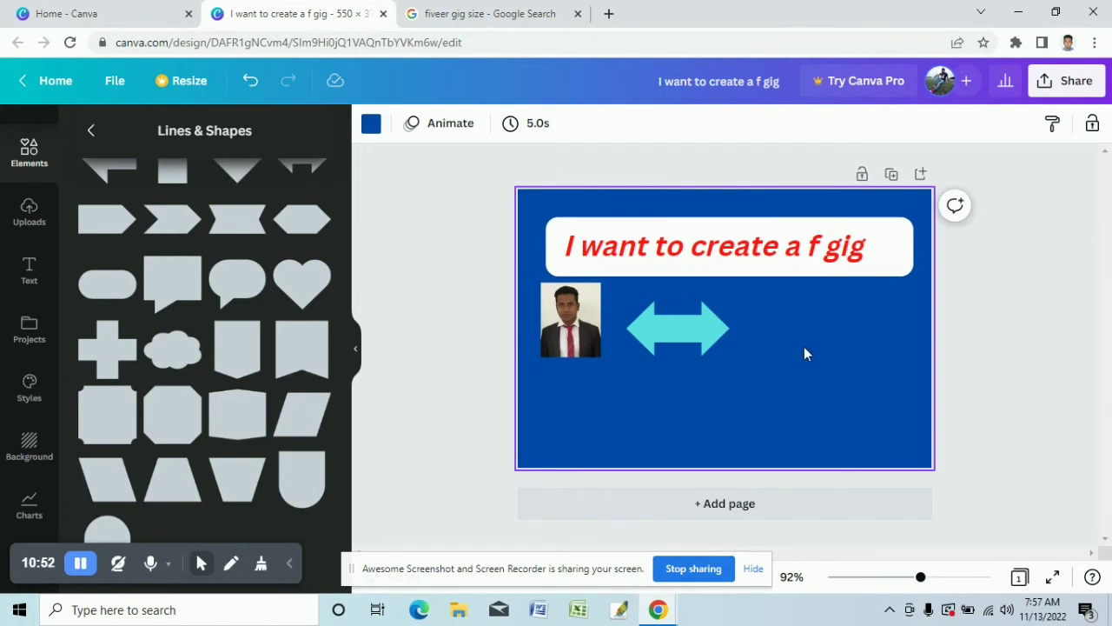
{"action": "key", "text": "ctrl+z"}
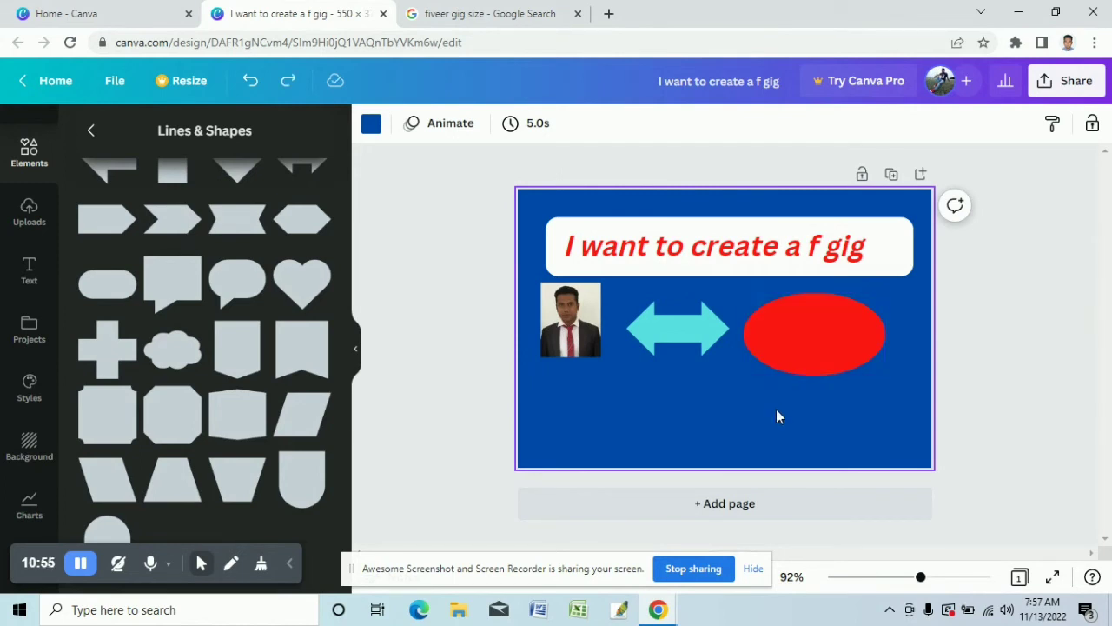
{"action": "left_click", "coordinate": [820, 339]}
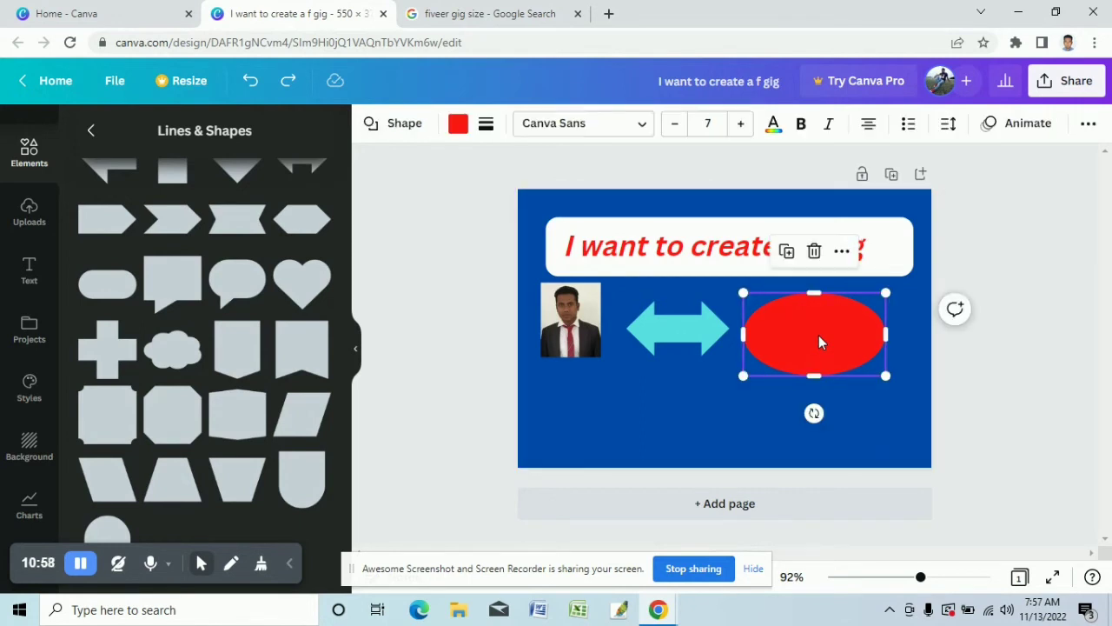
{"action": "left_click", "coordinate": [814, 251]}
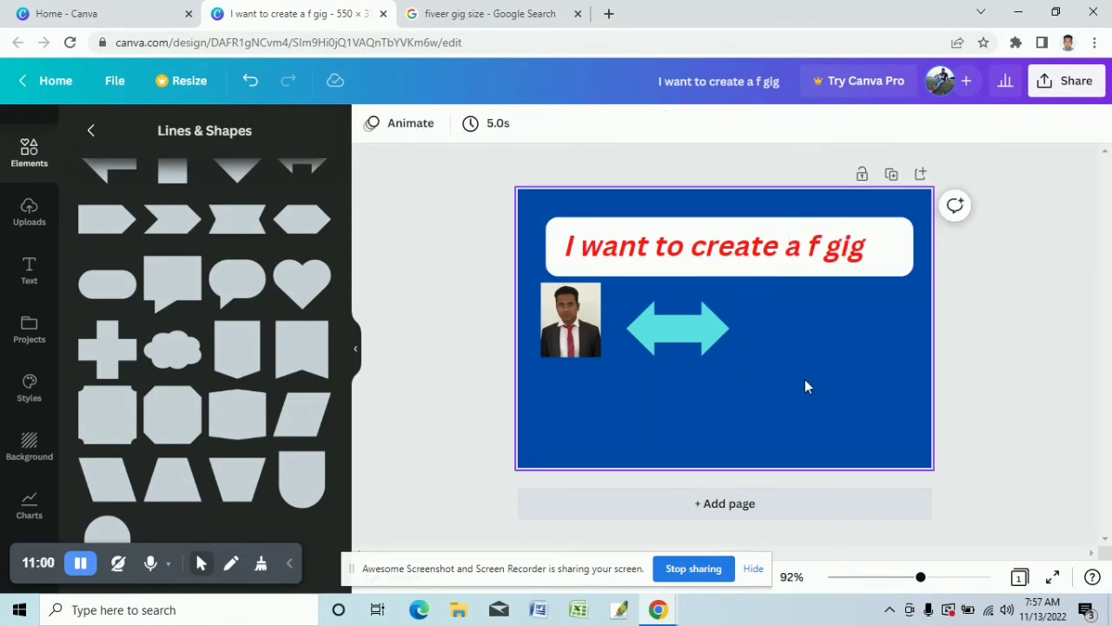
{"action": "key", "text": "ctrl+z"}
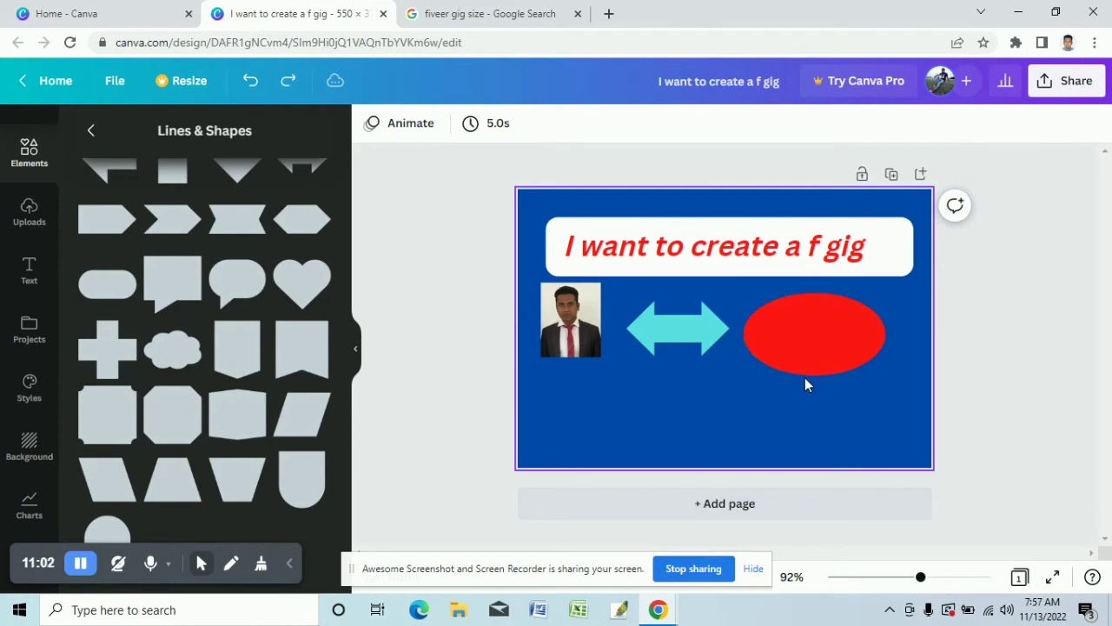
{"action": "left_click", "coordinate": [716, 403]}
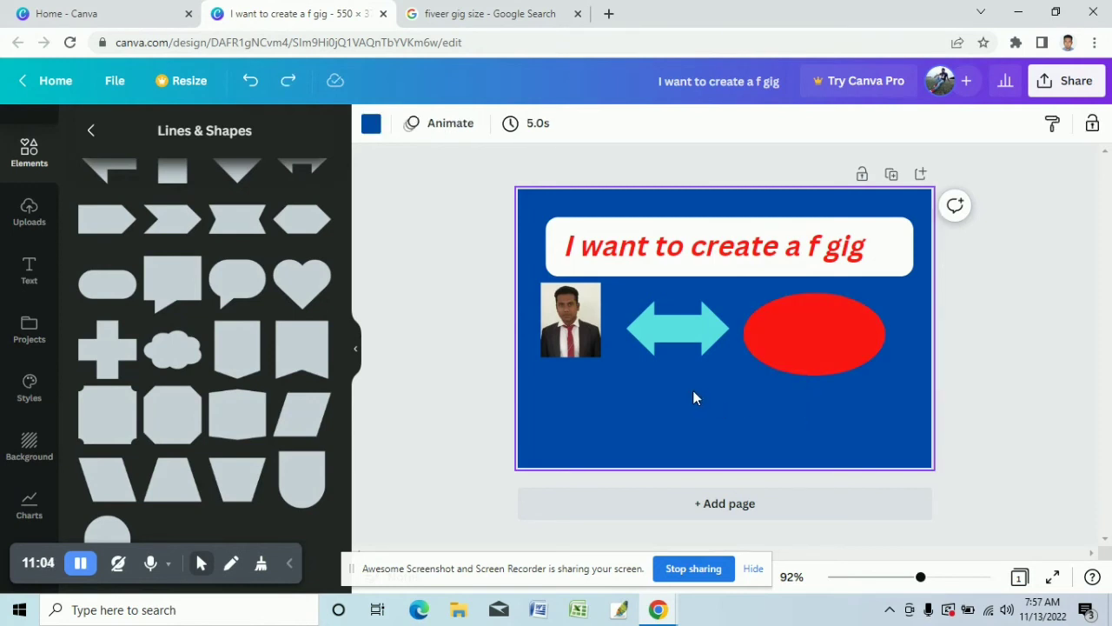
Step: Stretch the turquoise arrow at both ends to nearly fill the gap between the portrait photo and the red ellipse
{"action": "left_click", "coordinate": [680, 328]}
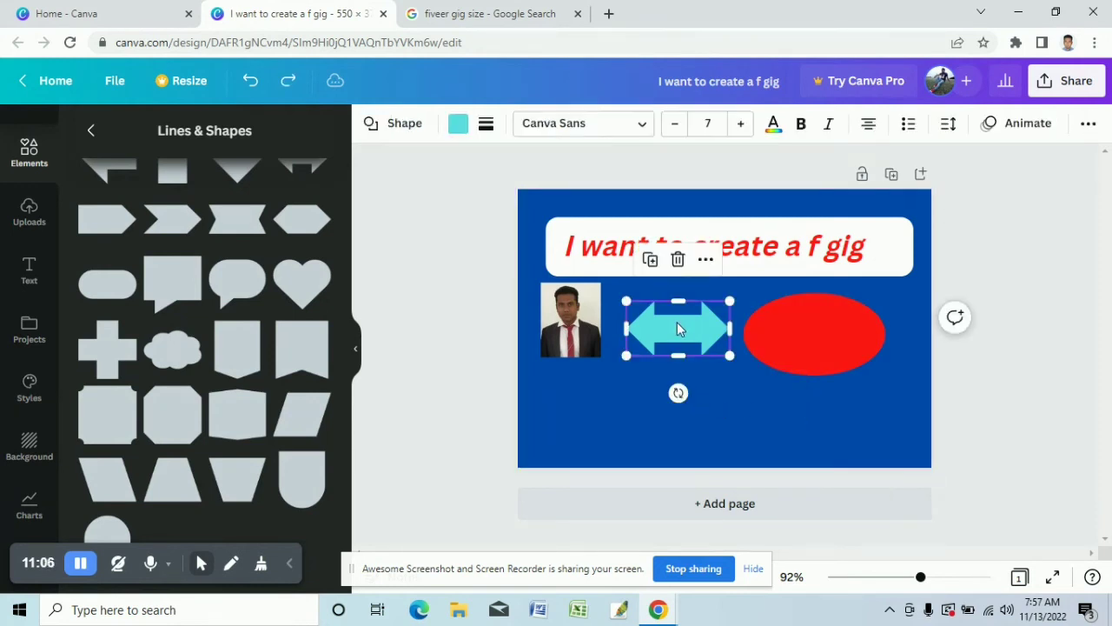
{"action": "left_click_drag", "start_coordinate": [625, 329], "coordinate": [615, 328]}
{"action": "left_click_drag", "start_coordinate": [730, 326], "coordinate": [739, 320]}
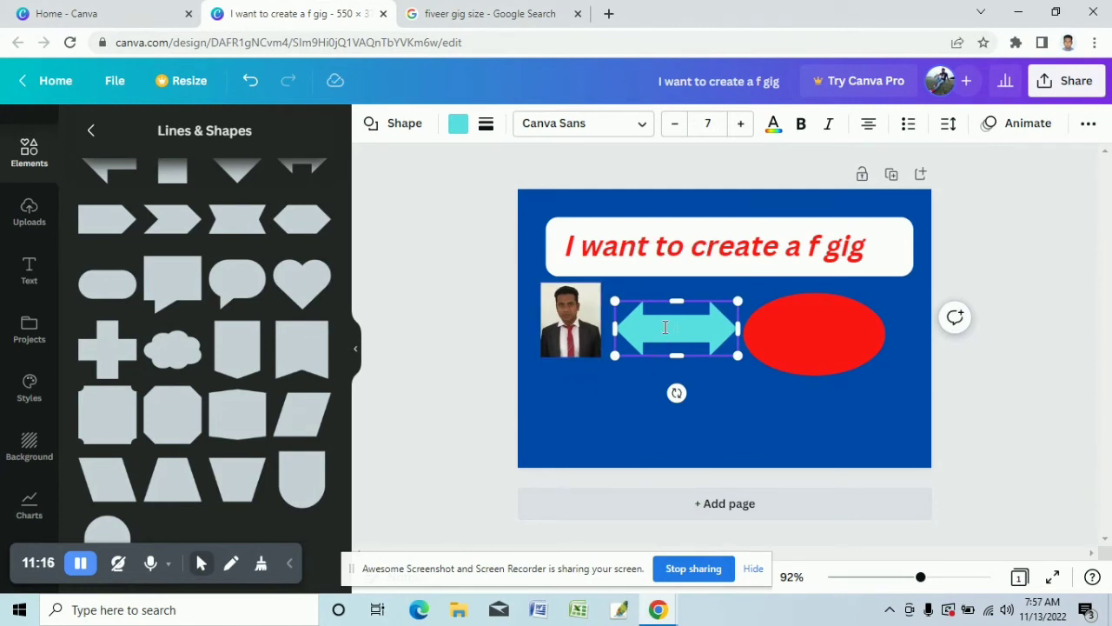
Step: Write "Go" inside the turquoise arrow and set its text size to 17
{"action": "left_click", "coordinate": [665, 327]}
{"action": "type", "text": "Gi"}
{"action": "left_click", "coordinate": [740, 124]}
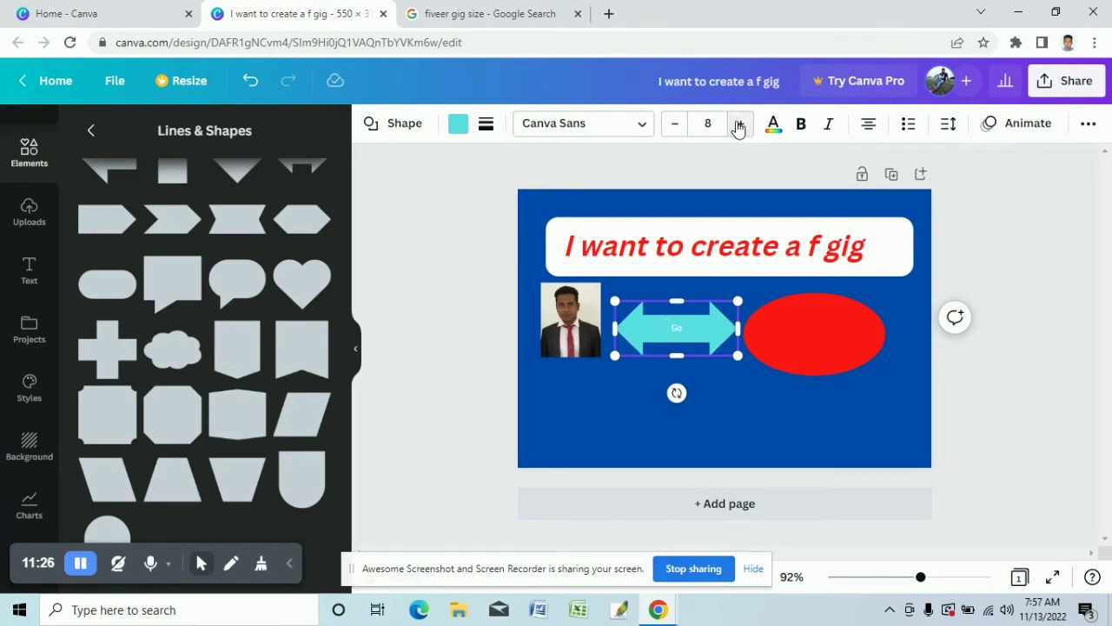
{"action": "left_click", "coordinate": [740, 124]}
{"action": "left_click", "coordinate": [740, 124]}
{"action": "left_click", "coordinate": [739, 125]}
{"action": "left_click", "coordinate": [739, 124]}
{"action": "left_click", "coordinate": [740, 124]}
{"action": "left_click", "coordinate": [740, 124]}
{"action": "left_click", "coordinate": [740, 124]}
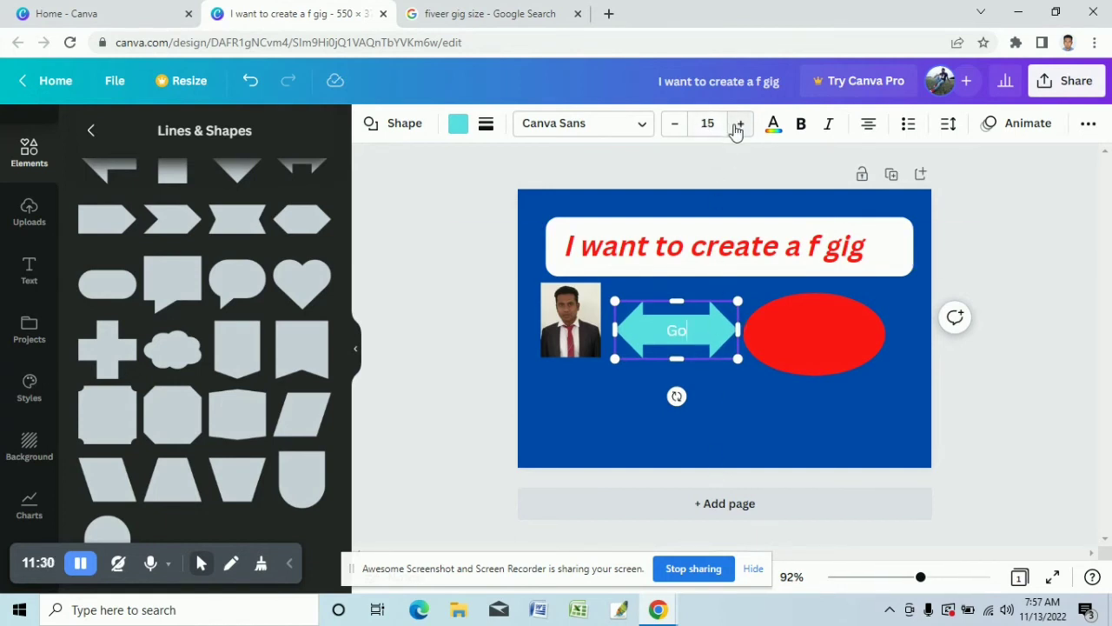
{"action": "left_click", "coordinate": [676, 128]}
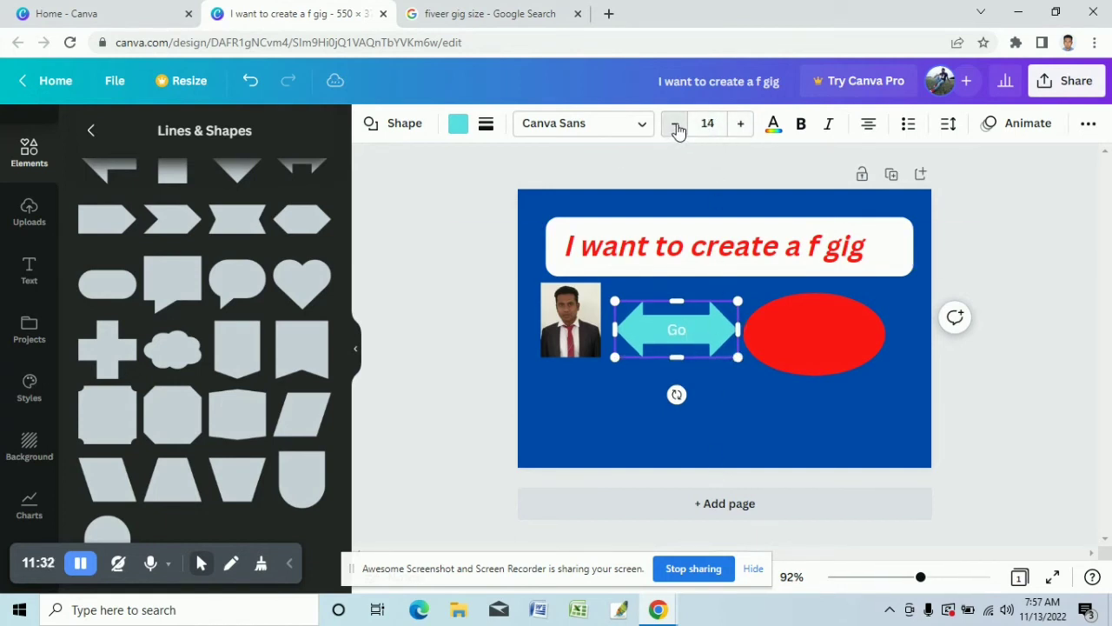
{"action": "left_click", "coordinate": [675, 124]}
{"action": "left_click", "coordinate": [676, 124]}
{"action": "left_click", "coordinate": [675, 124]}
{"action": "left_click", "coordinate": [676, 124]}
{"action": "left_click", "coordinate": [675, 125]}
{"action": "left_click", "coordinate": [742, 125]}
{"action": "left_click", "coordinate": [742, 124]}
{"action": "left_click", "coordinate": [741, 124]}
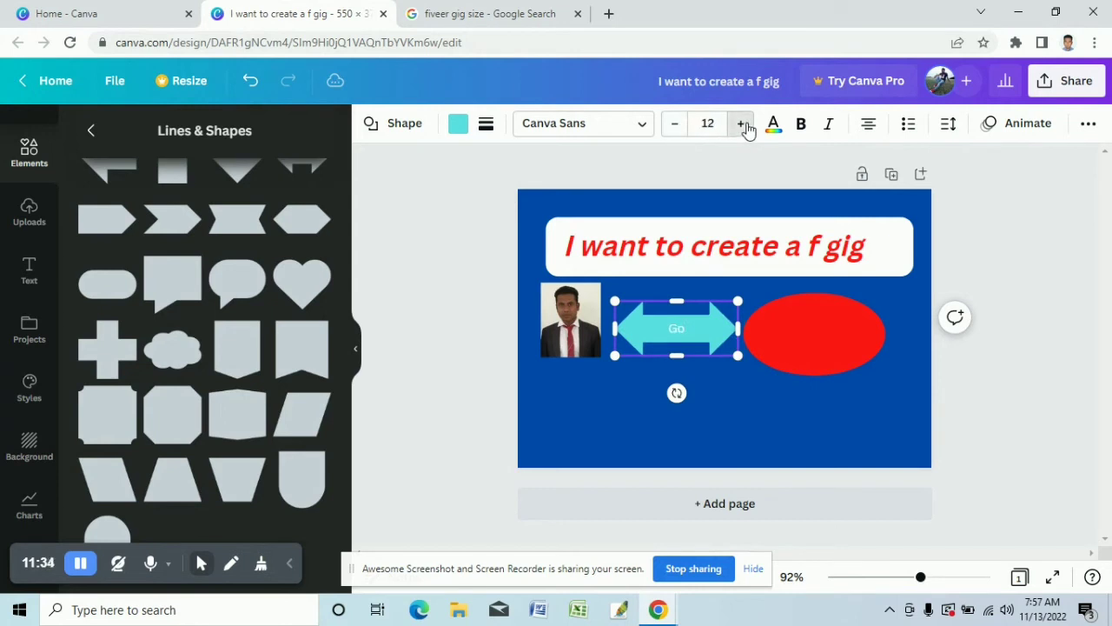
{"action": "left_click", "coordinate": [742, 124]}
{"action": "left_click", "coordinate": [742, 124]}
{"action": "left_click", "coordinate": [742, 124]}
{"action": "left_click", "coordinate": [741, 124]}
{"action": "left_click", "coordinate": [741, 125]}
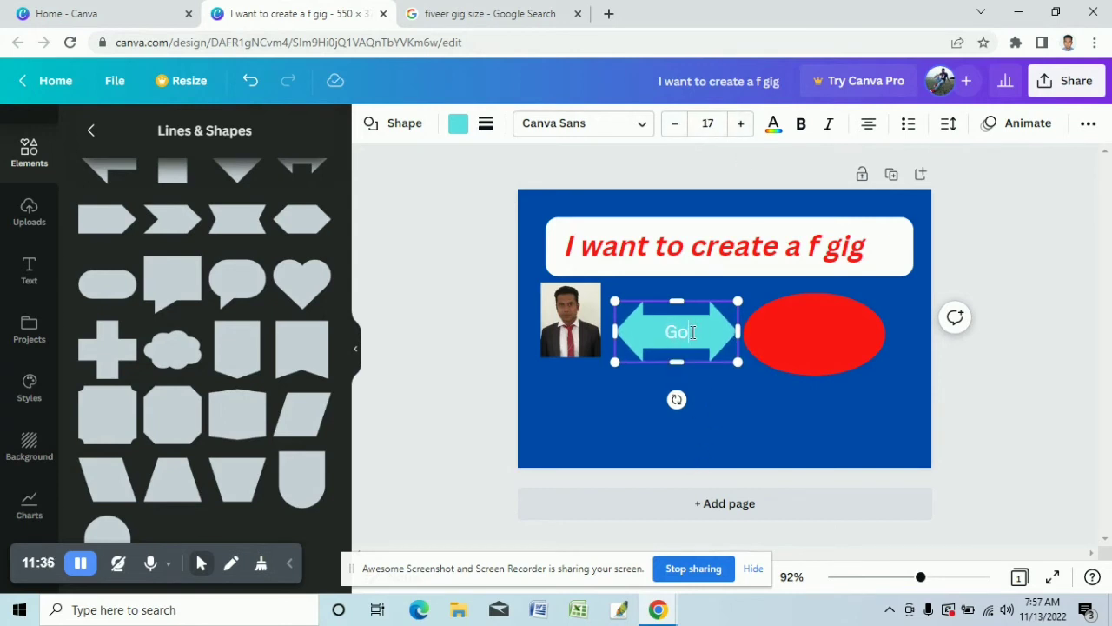
Step: Change the double-headed arrow's fill to white and remove the "Go" text from it
{"action": "left_click_drag", "start_coordinate": [692, 332], "coordinate": [666, 333]}
{"action": "left_click", "coordinate": [458, 125]}
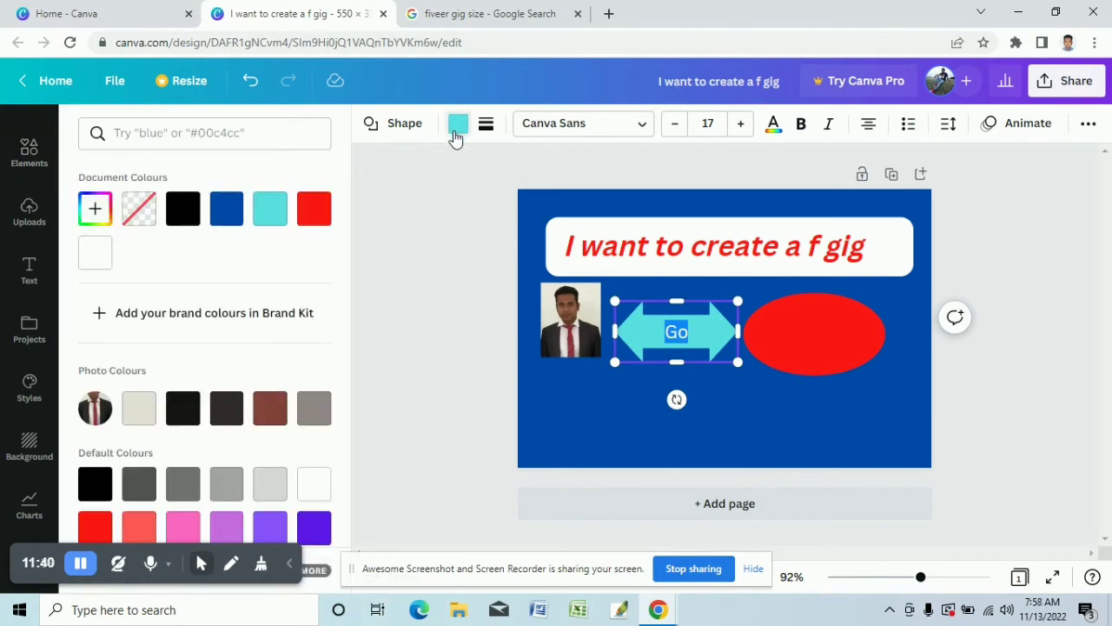
{"action": "left_click", "coordinate": [316, 484]}
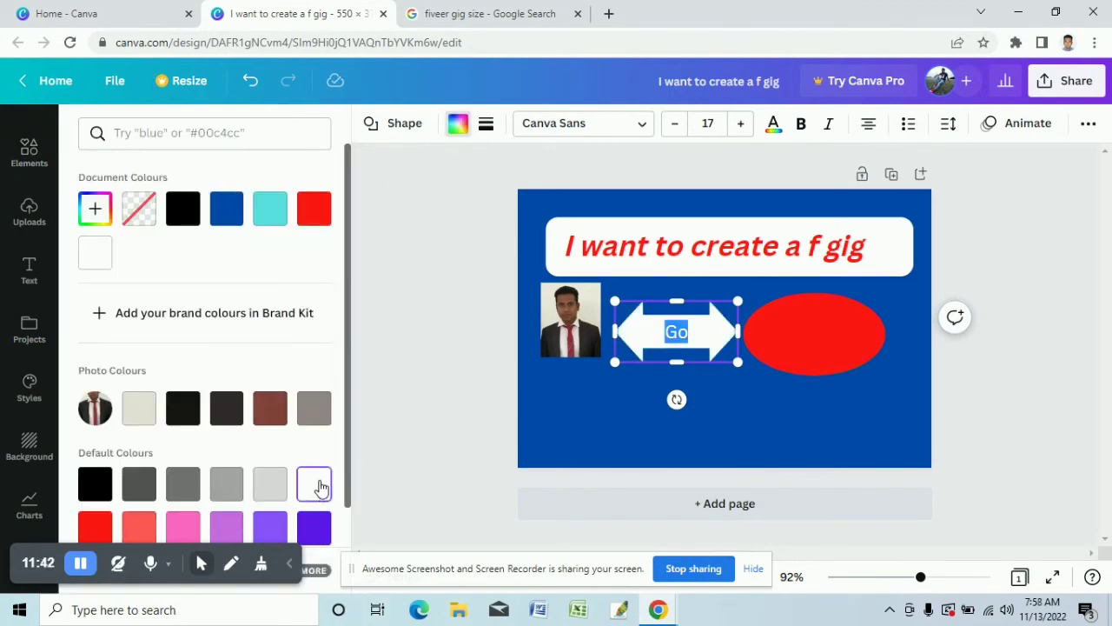
{"action": "key", "text": "BackSpace"}
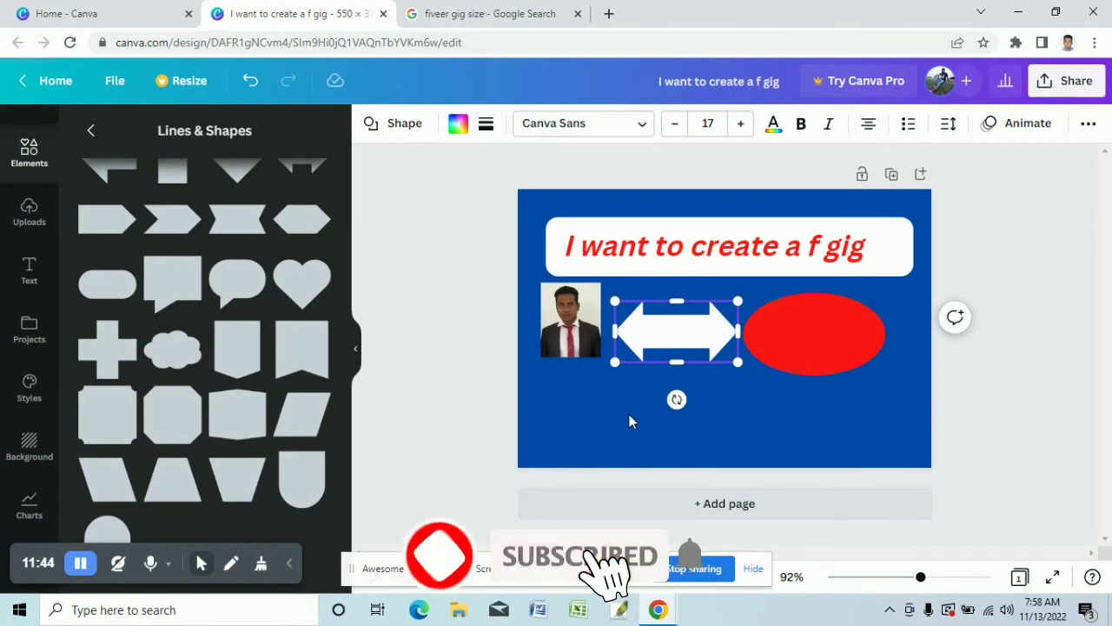